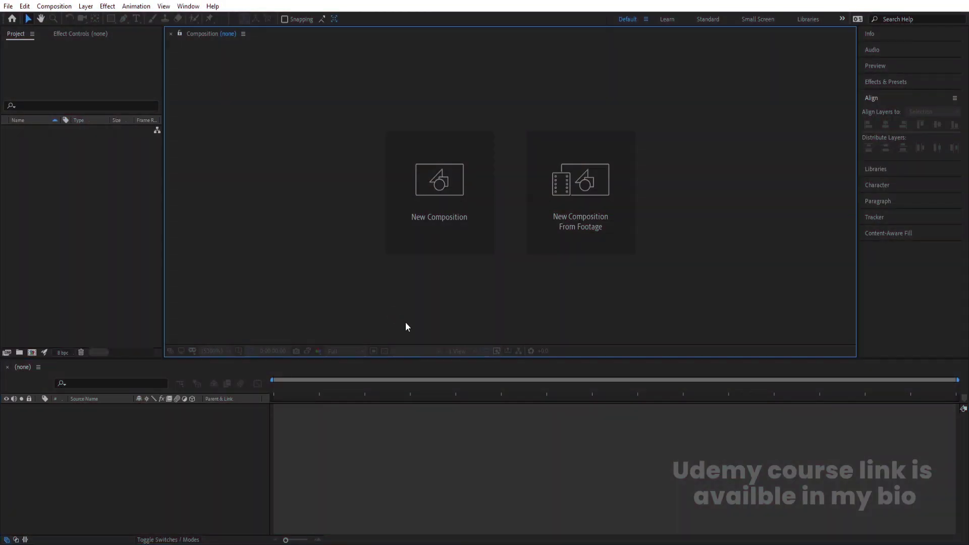
Create a new composition named Main Animation and show its title/action safe guides
left_click(431, 224)
type("Mai")
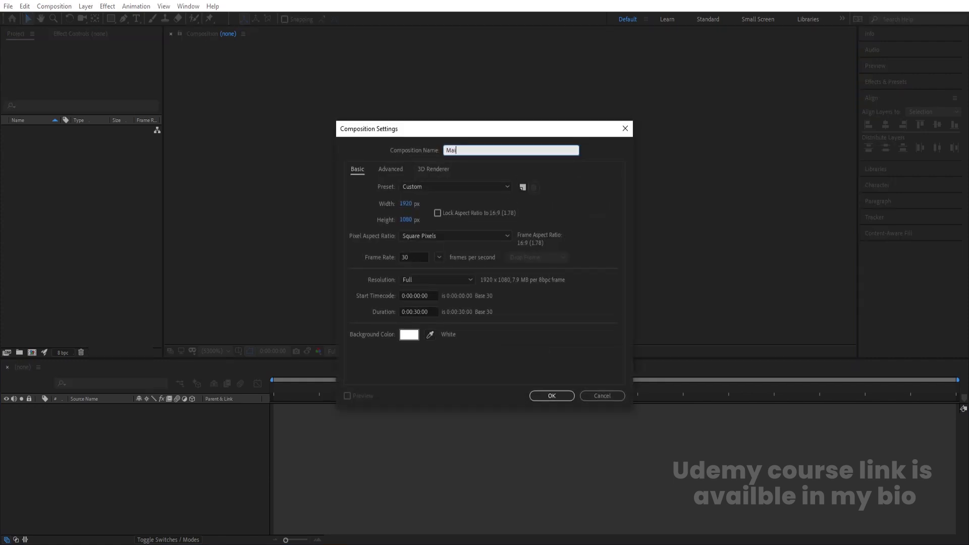
type("n Animation")
left_click(554, 397)
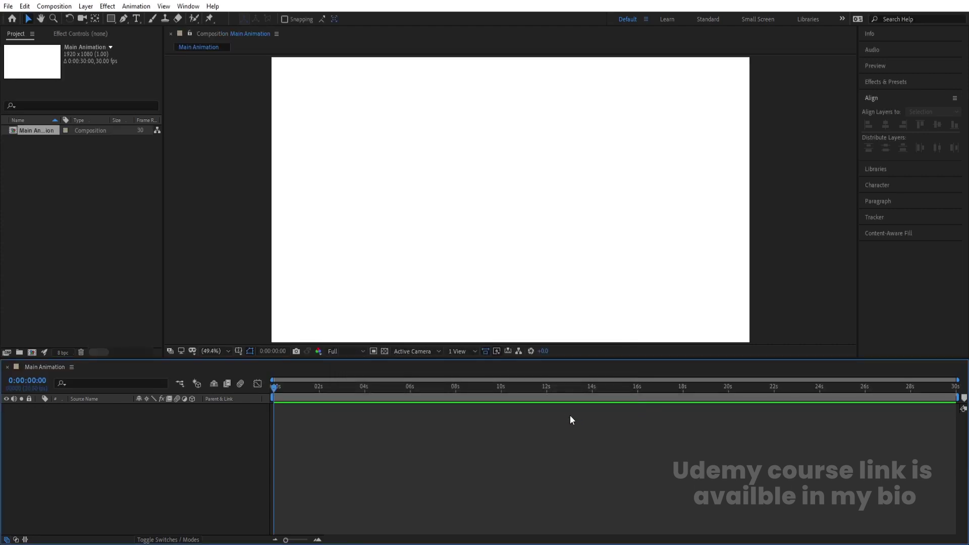
left_click(240, 350)
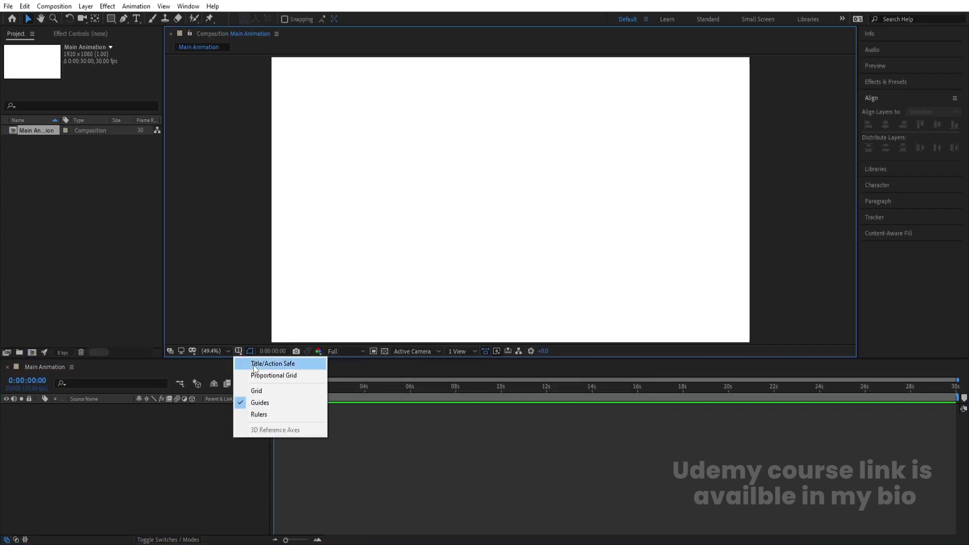
left_click(256, 364)
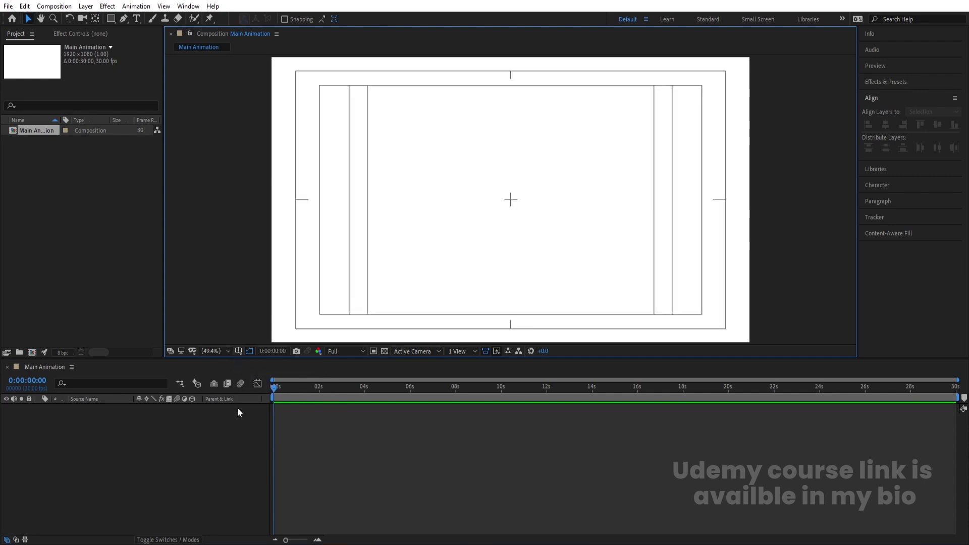
Draw a small square near the centre of the composition with the Rectangle tool, using blue fill 0042FF
left_click(111, 20)
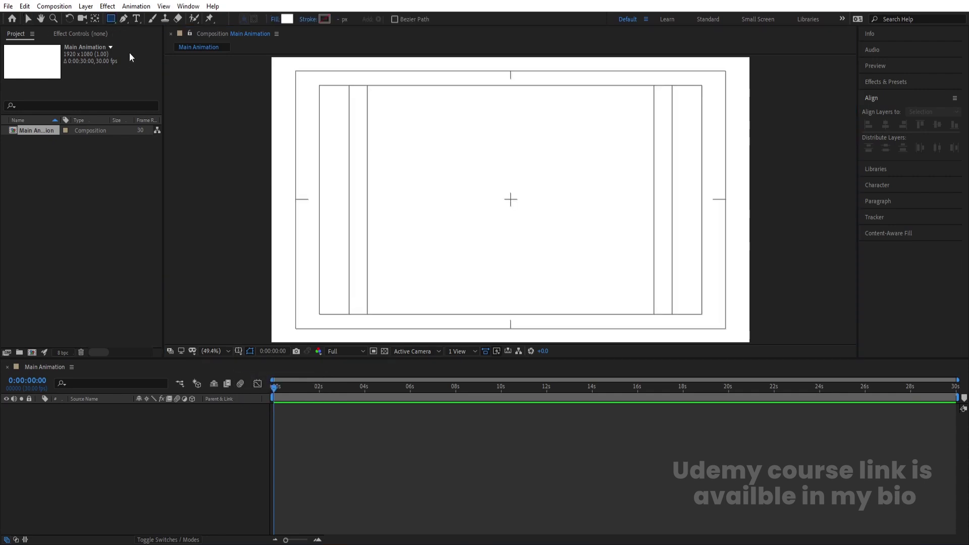
left_click(287, 19)
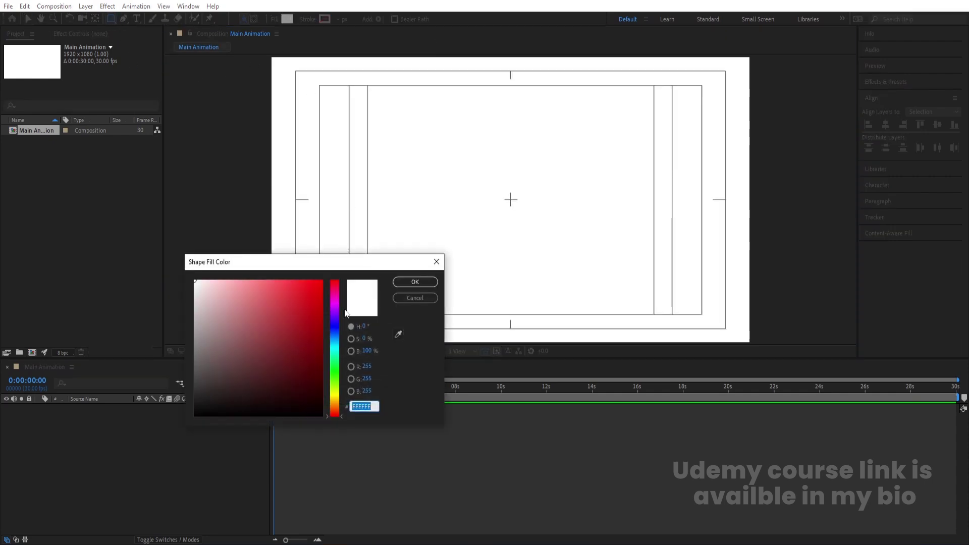
left_click(337, 331)
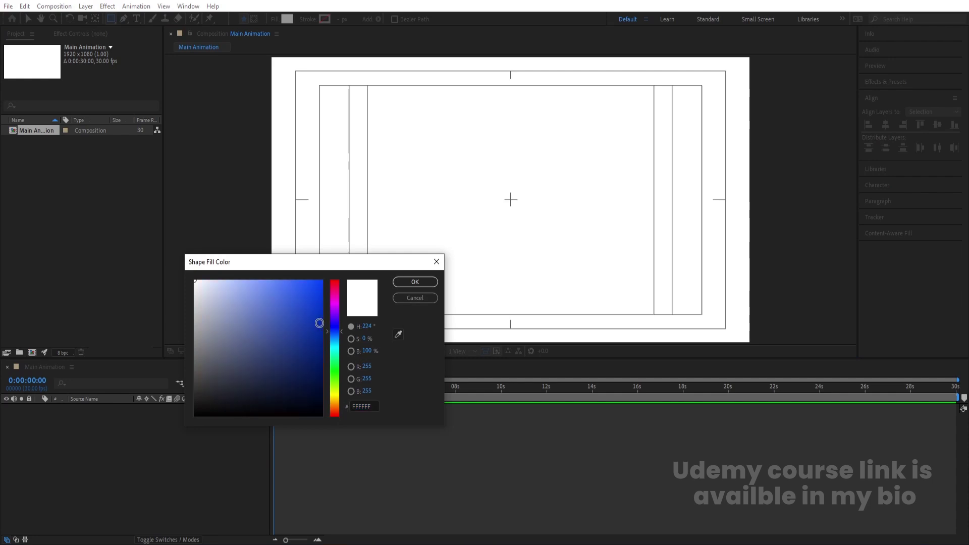
left_click_drag(320, 322, 322, 270)
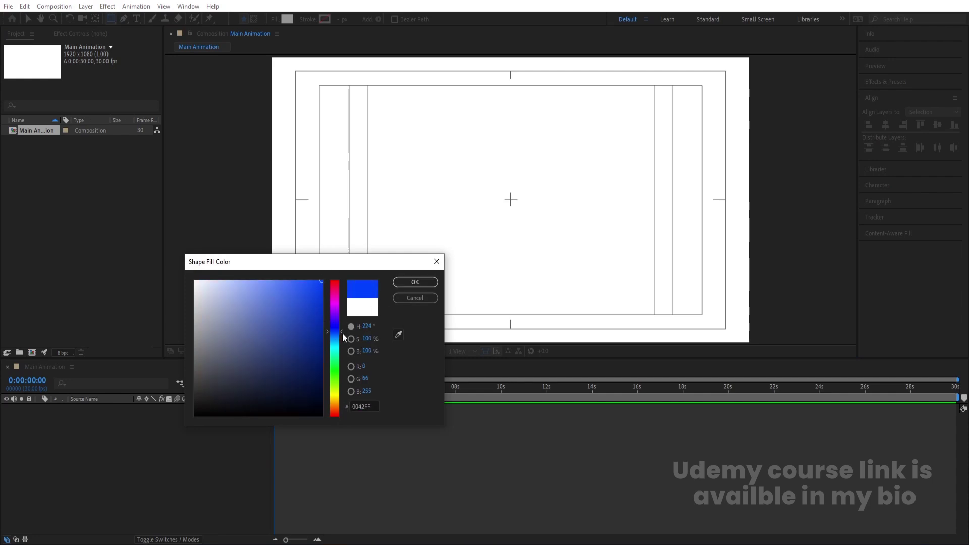
left_click(414, 282)
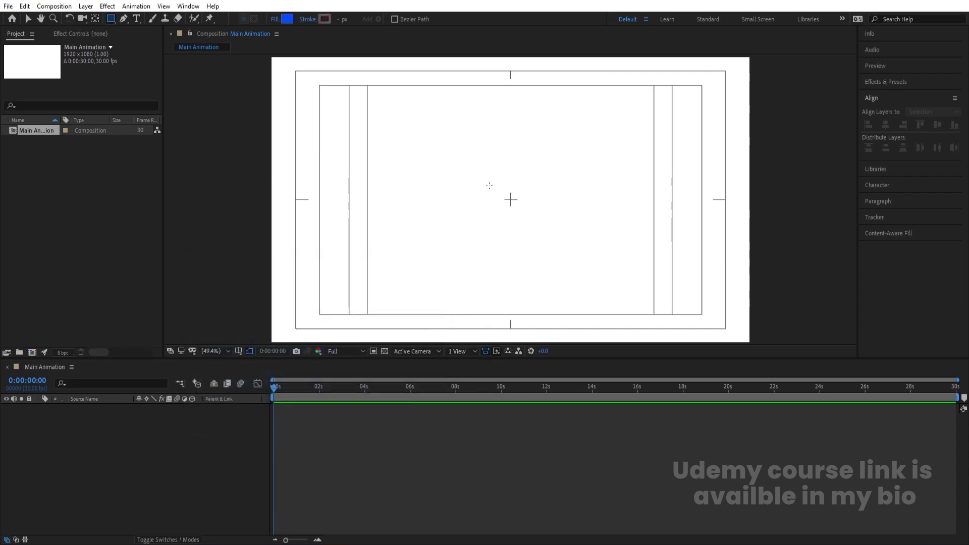
left_click_drag(489, 186, 519, 211)
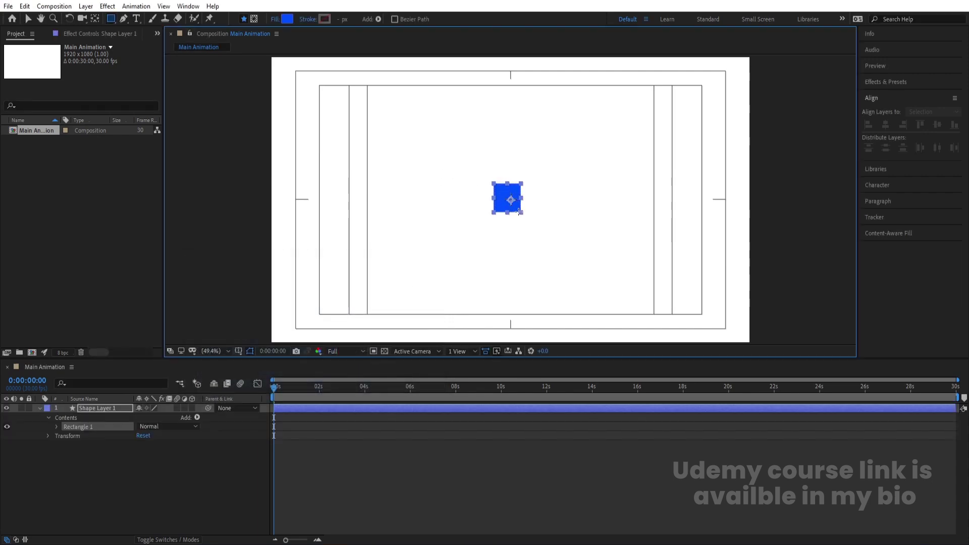
Centre the square layer's anchor point and align the layer to the composition's horizontal and vertical centre
left_click(92, 431)
left_click(95, 410)
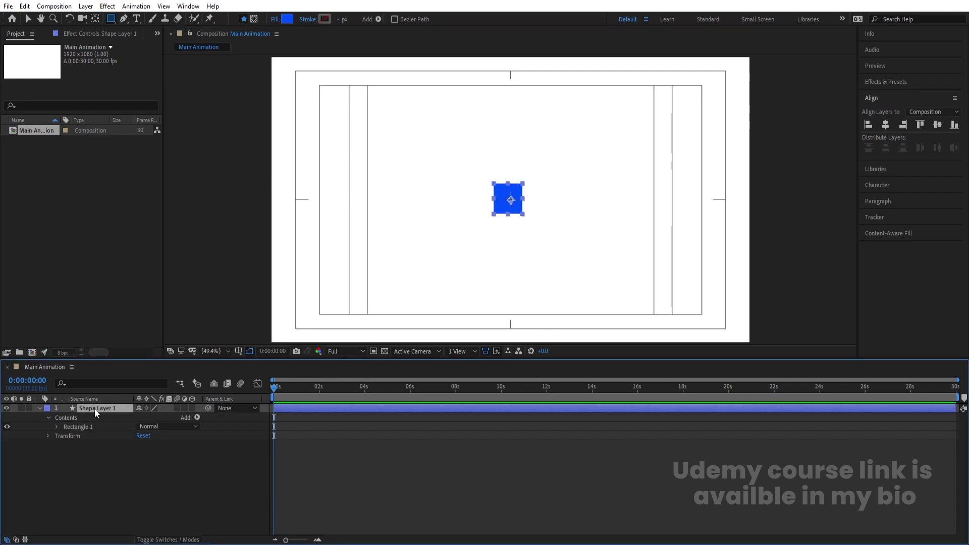
key("ctrl+alt+Home")
left_click(887, 127)
left_click(938, 125)
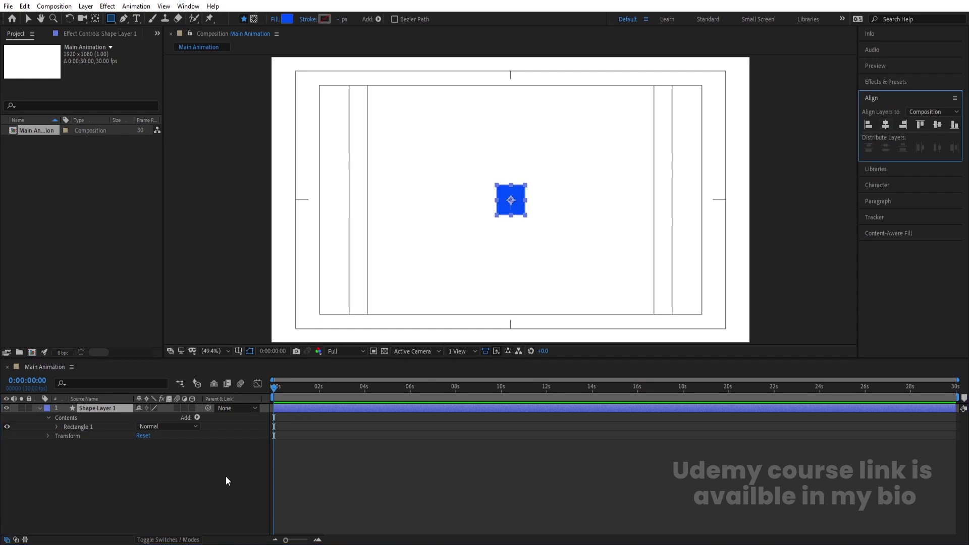
Enable snapping and move the square's anchor point to its bottom-left corner with the Pan Behind tool
left_click(196, 486)
left_click(105, 412)
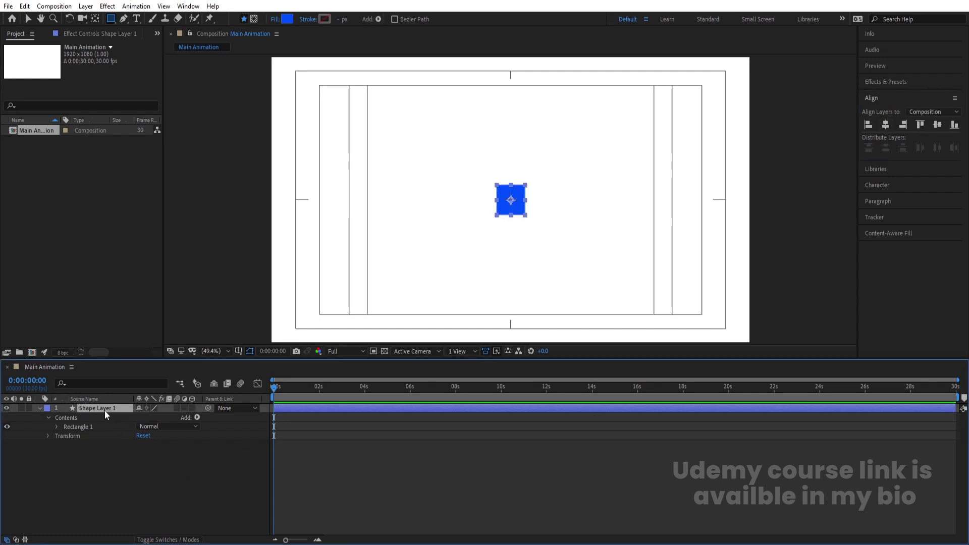
key("y")
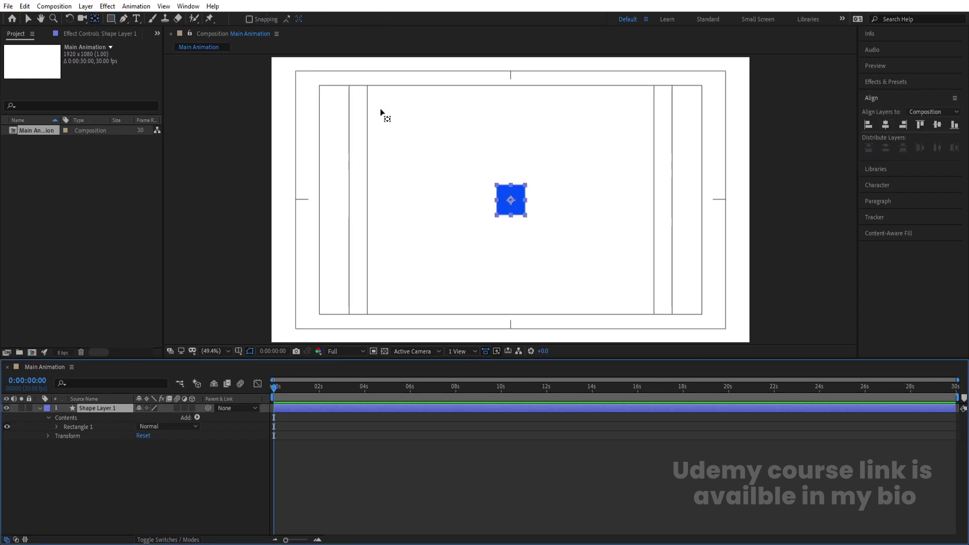
left_click(250, 19)
left_click(509, 198)
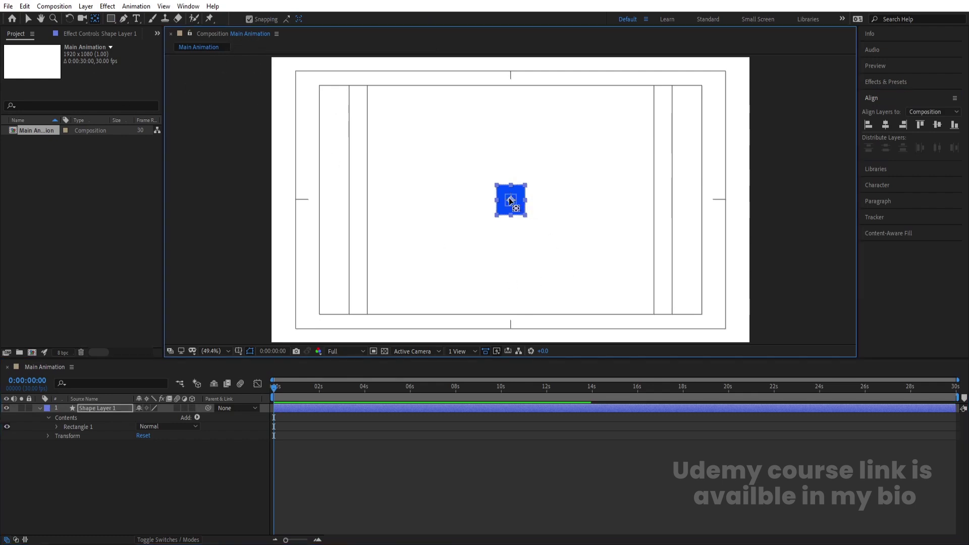
left_click_drag(509, 198, 498, 216)
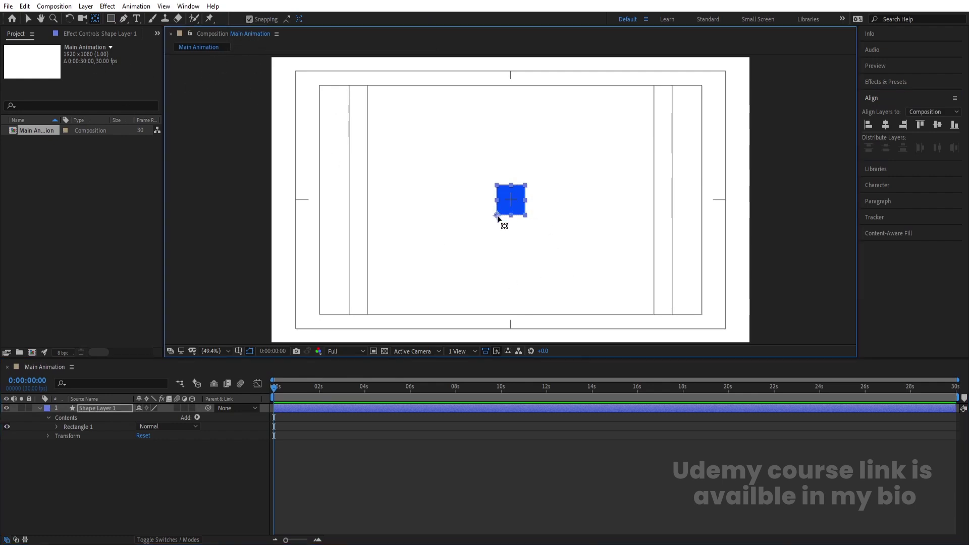
Rename the square's shape layer to blue and duplicate it
left_click(75, 446)
left_click(86, 408)
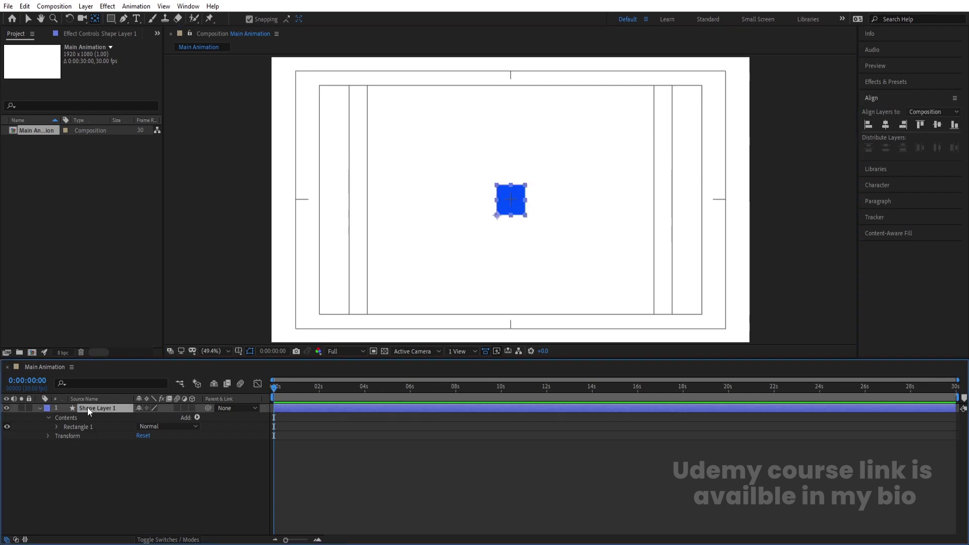
key("Return")
type("blue")
key("Return")
key("ctrl+d")
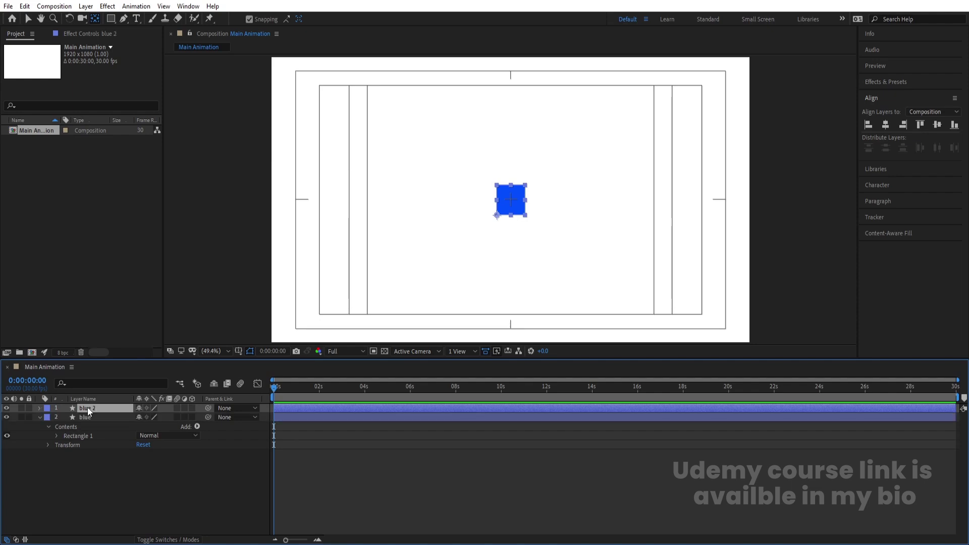
Rename the duplicated layer to red and set its label colour to Red
left_click(87, 408)
key("Return")
type("red")
key("Return")
left_click(47, 408)
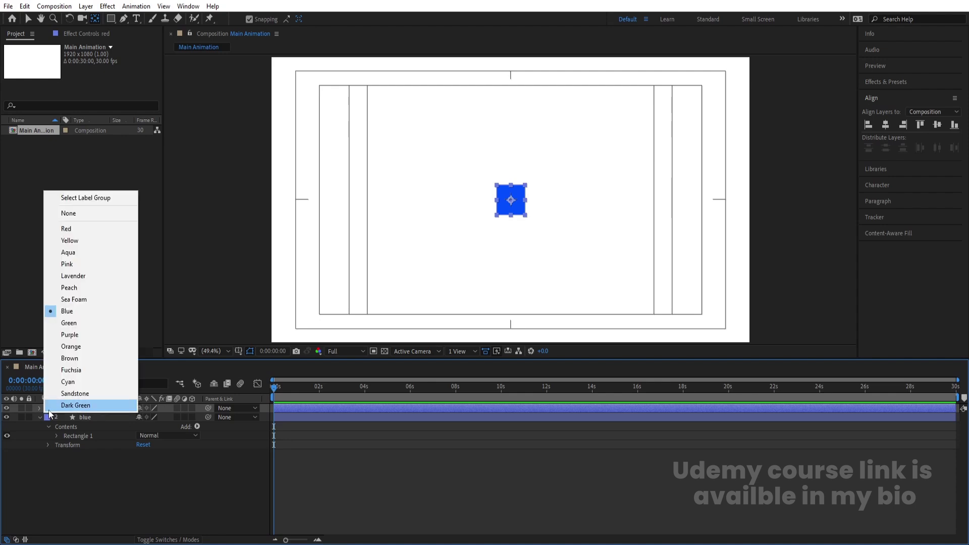
left_click(85, 230)
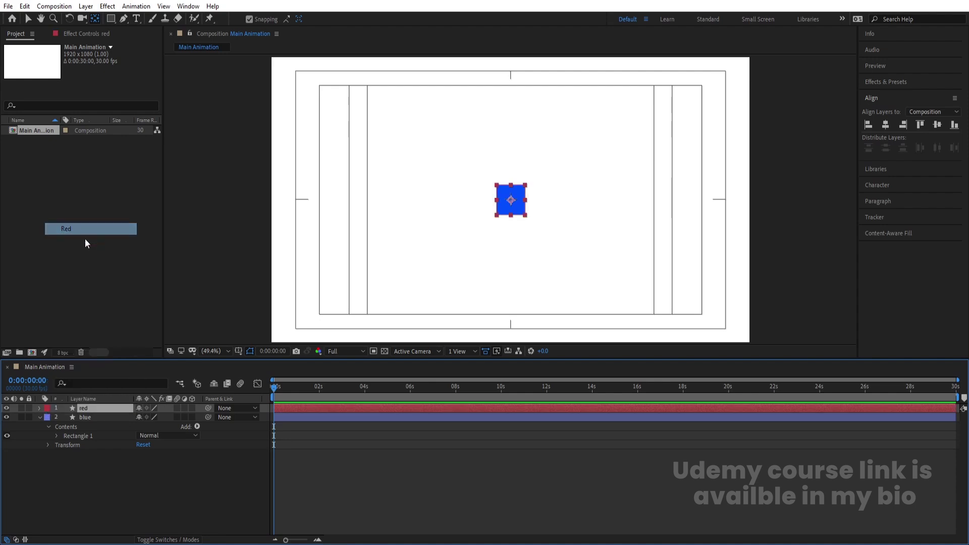
left_click(39, 417)
left_click(87, 446)
Scale the red layer to 50%
left_click(93, 409)
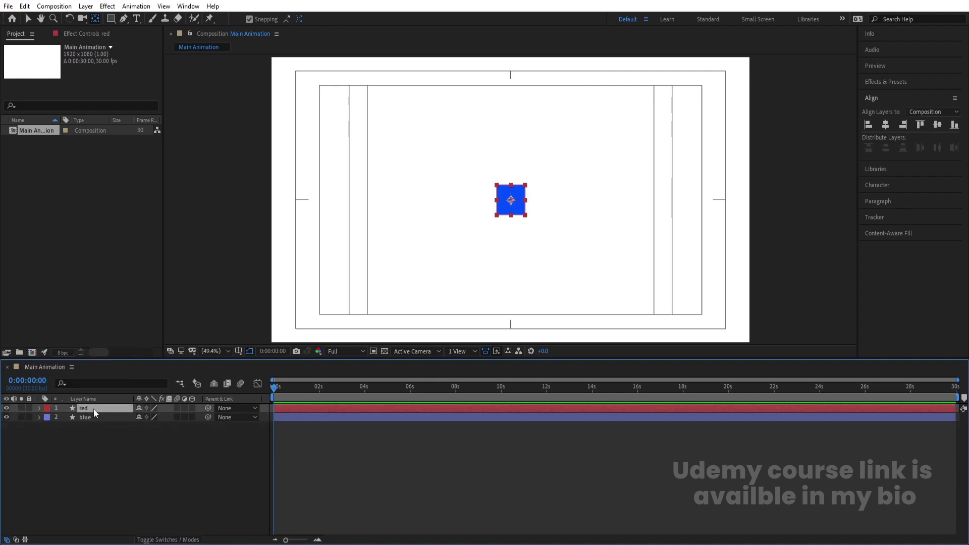
key("v")
key("s")
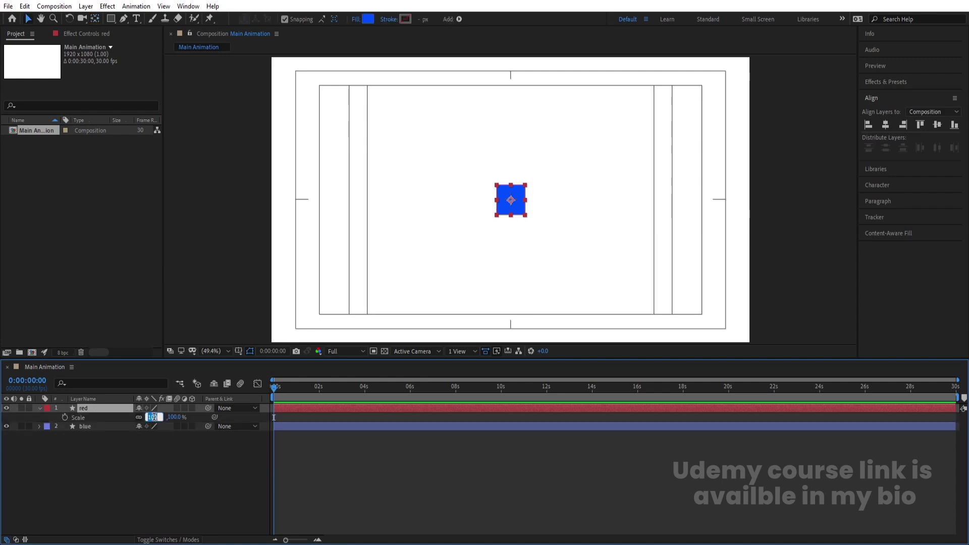
left_click_drag(151, 418, 155, 420)
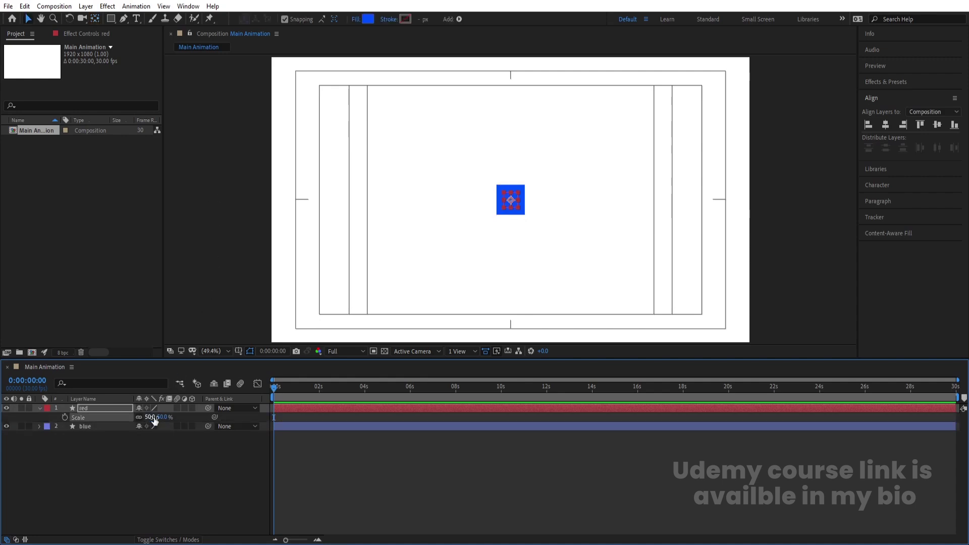
Set the red layer's fill colour to FF0000
left_click(368, 19)
left_click(337, 281)
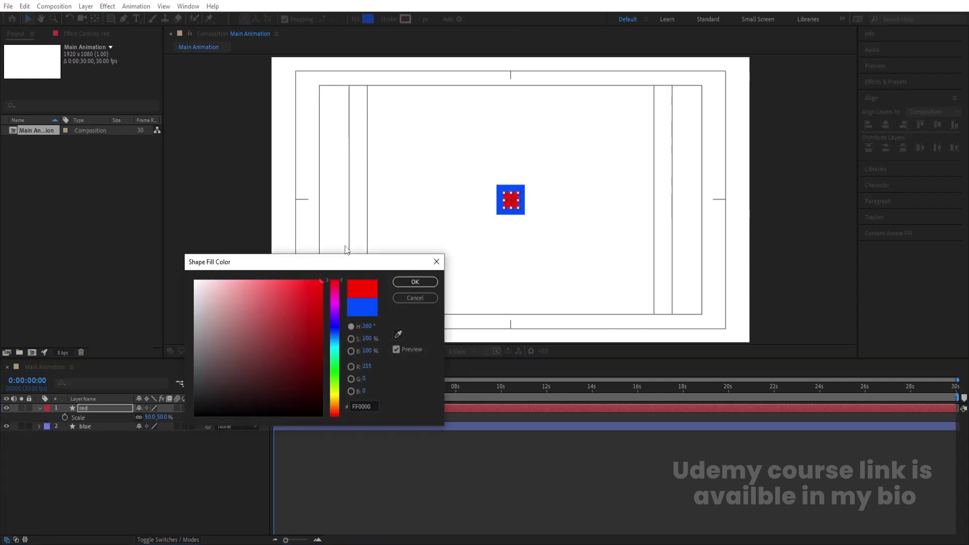
left_click(414, 282)
left_click(142, 469)
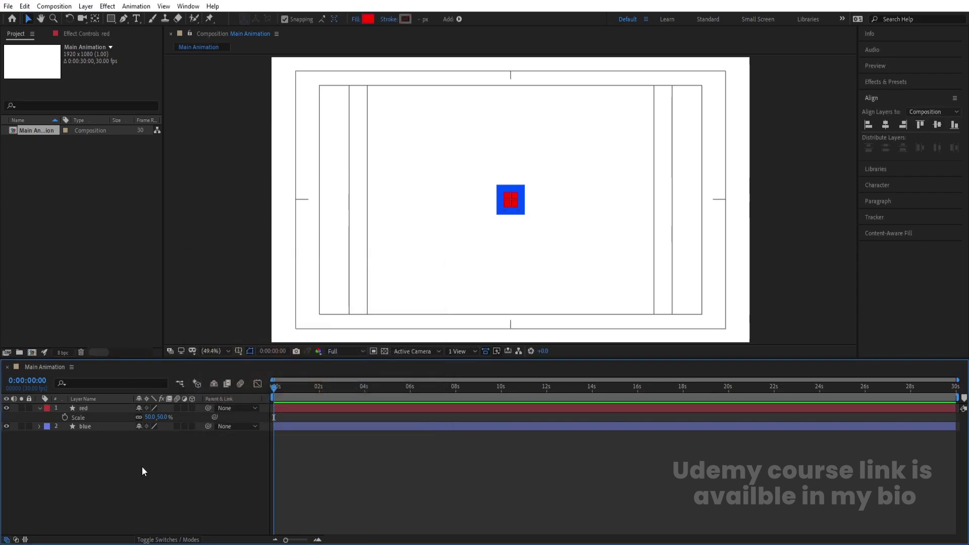
Change the red layer's fill colour to purple 9C00FF
left_click(82, 407)
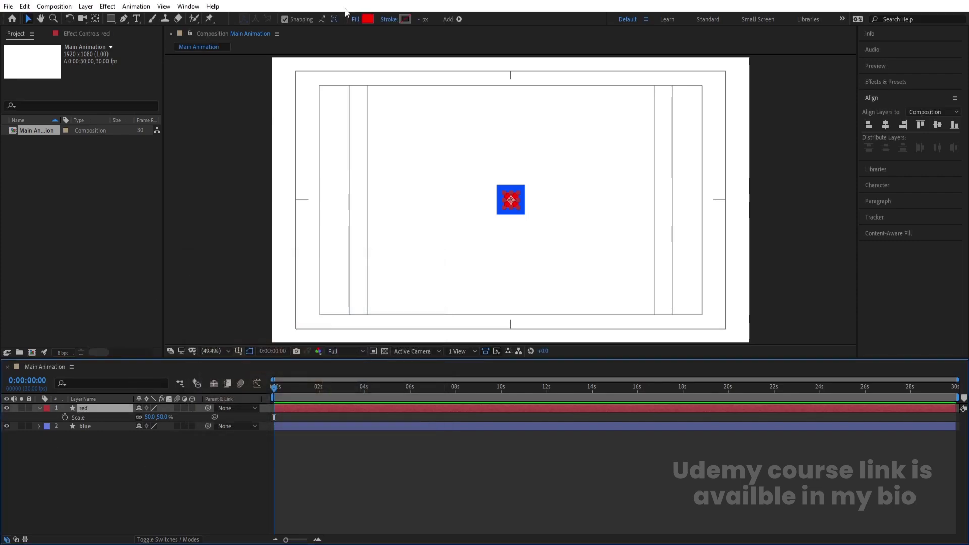
left_click(369, 19)
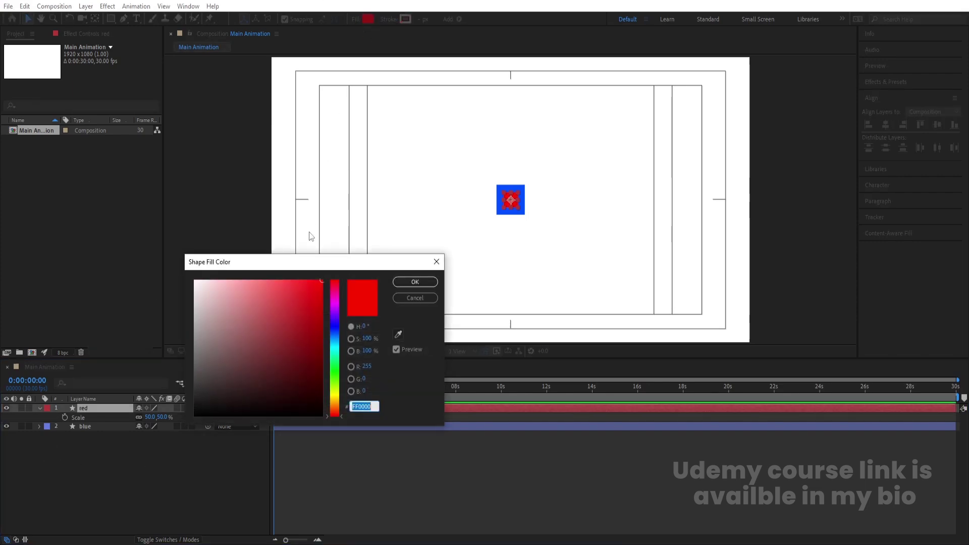
left_click(336, 296)
left_click_drag(336, 296, 337, 311)
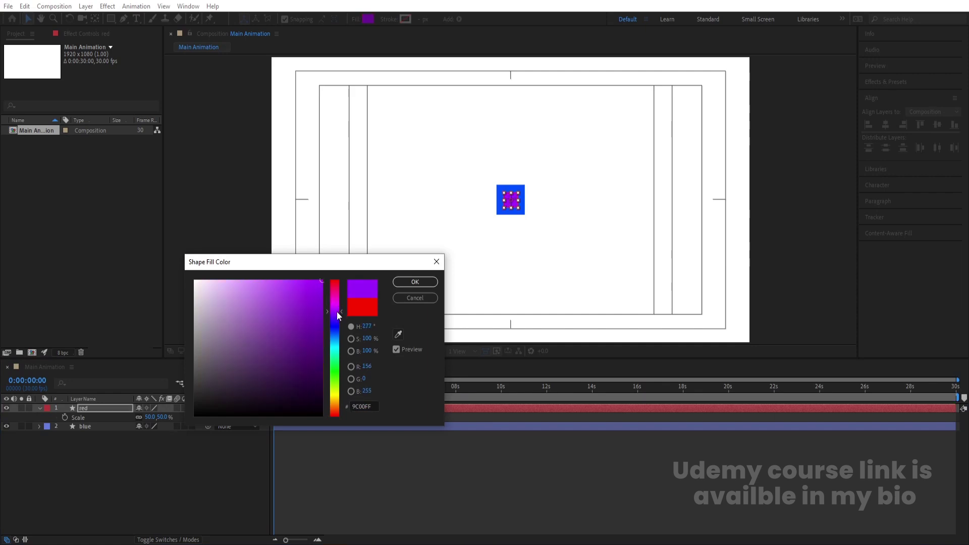
left_click(403, 284)
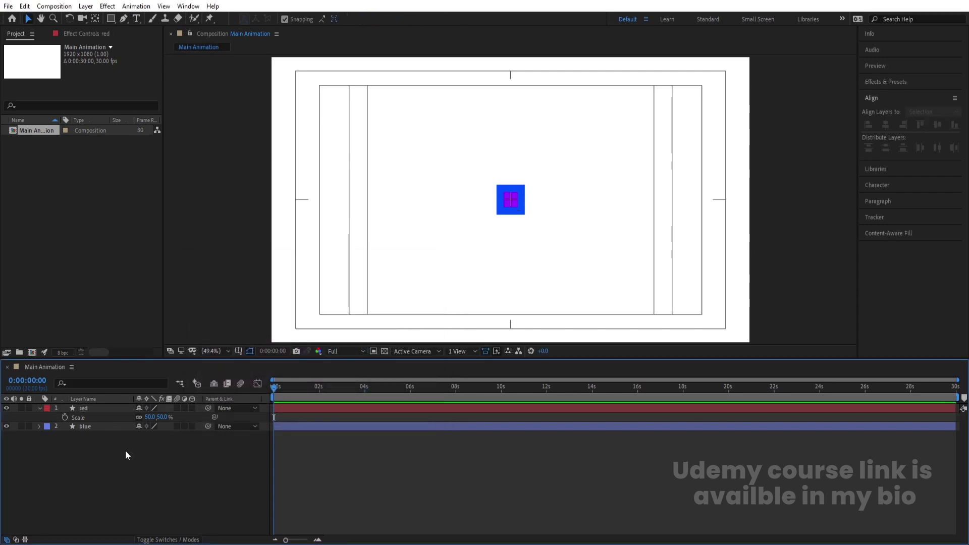
Snap the small purple square onto the top edge of the blue square, with their right edges flush
left_click(118, 410)
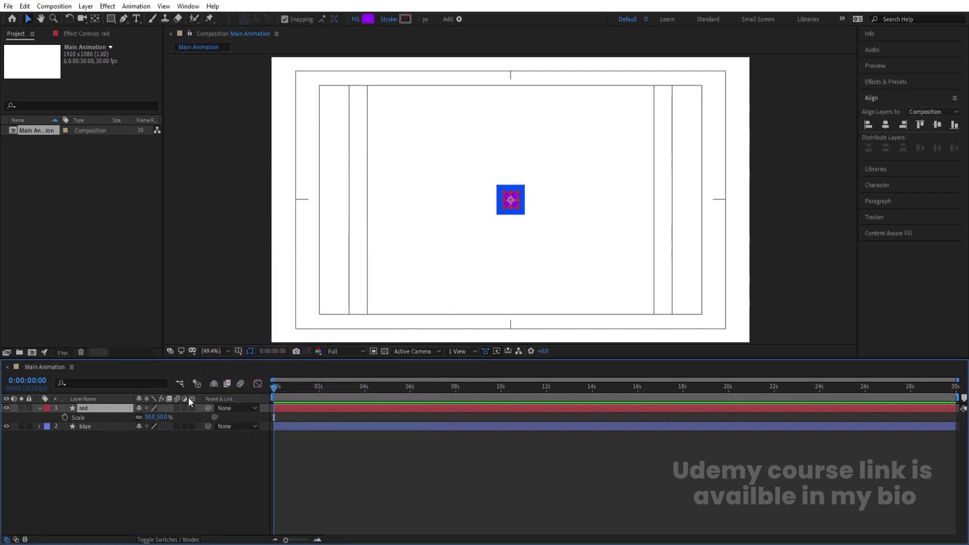
key("period")
key("period")
key("period")
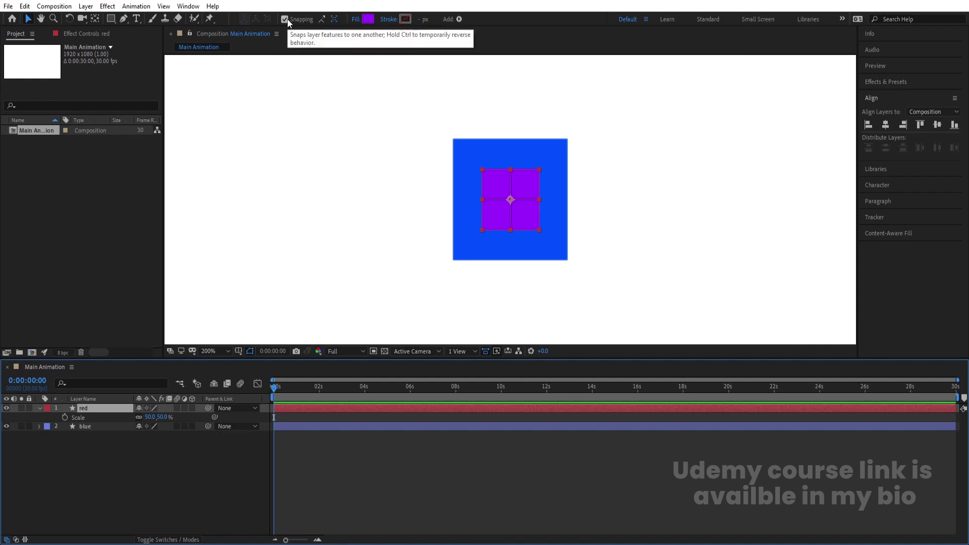
left_click_drag(533, 225, 561, 134)
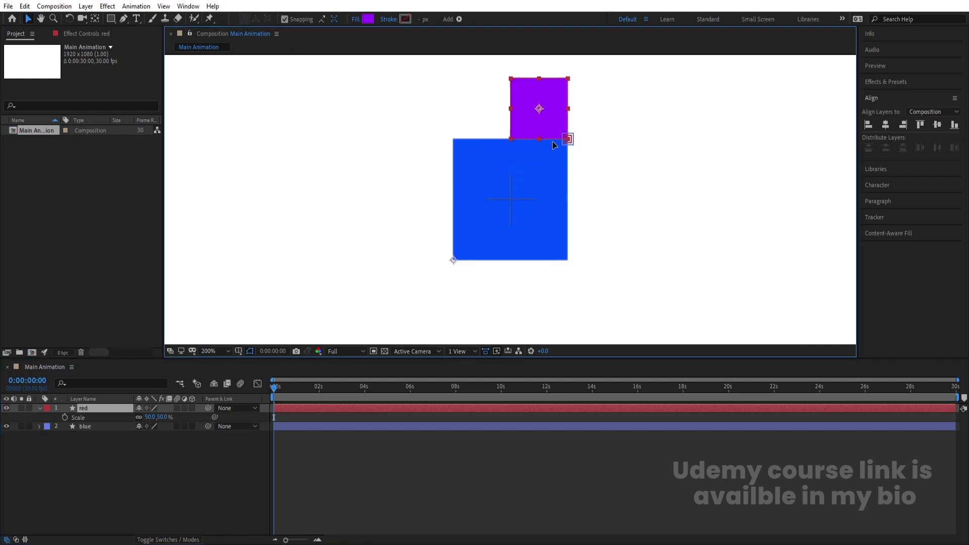
left_click(604, 178)
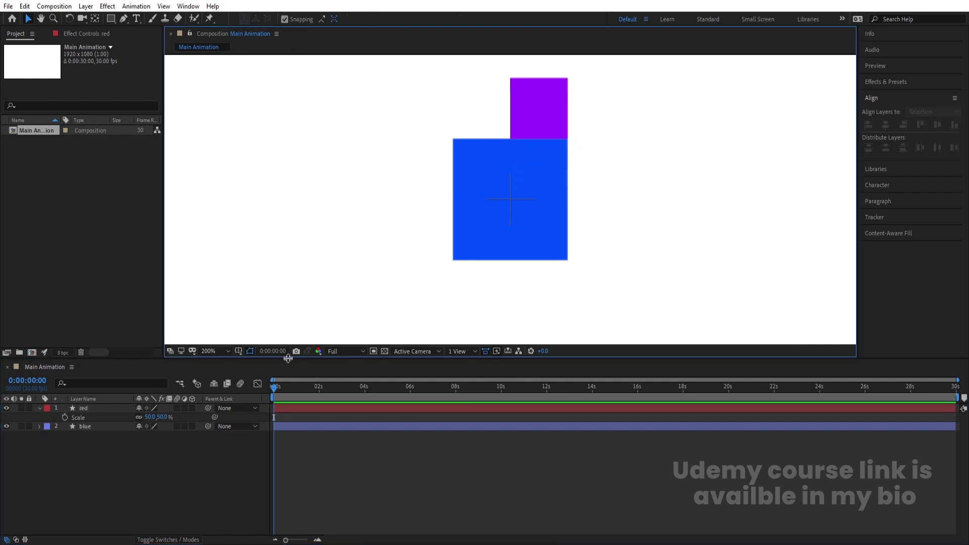
left_click(219, 352)
left_click(223, 162)
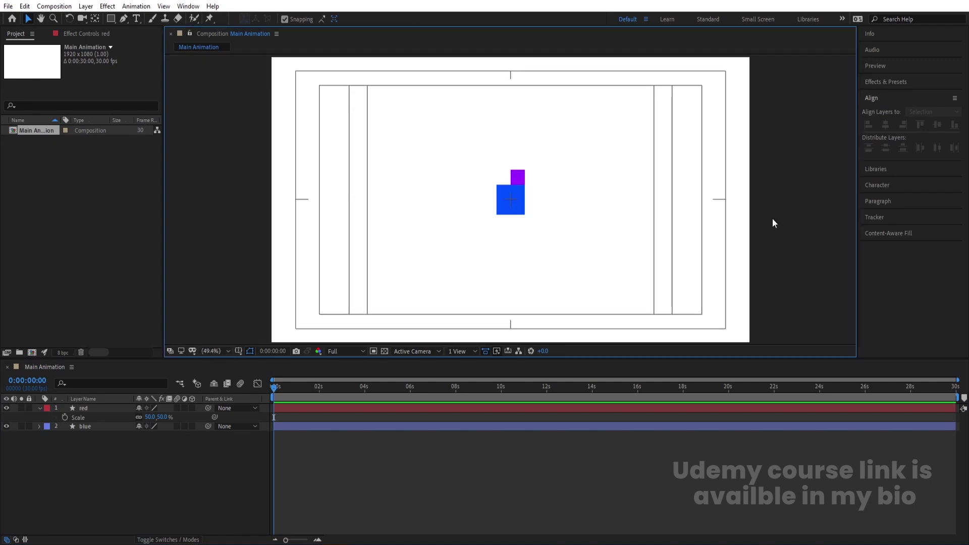
key("slash")
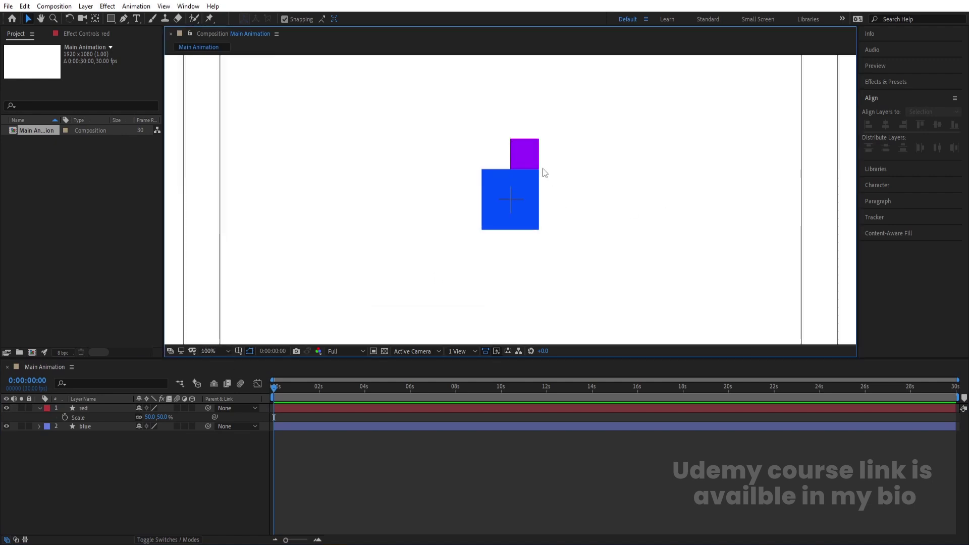
Move the purple square's anchor point to its lower-right corner and the blue square's anchor point to its lower-left corner
left_click(534, 154)
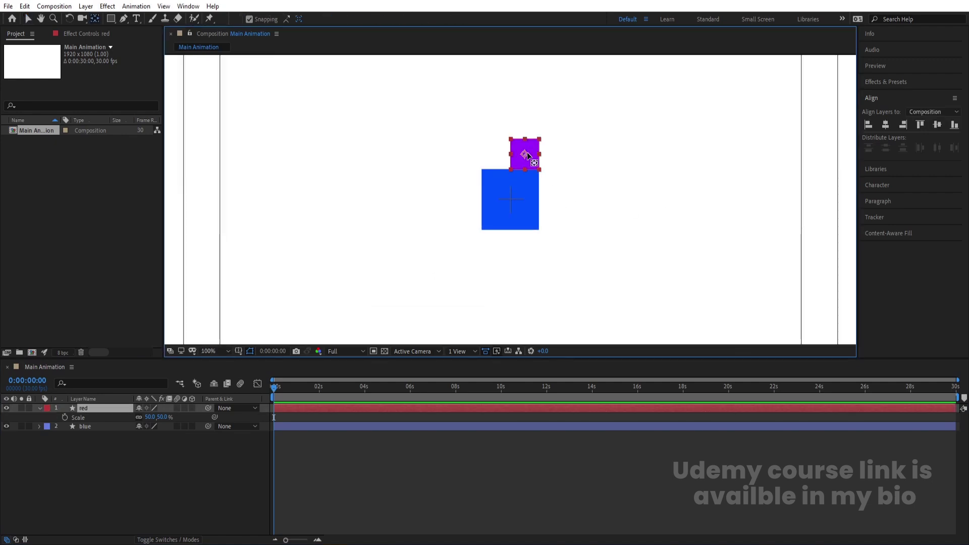
key("y")
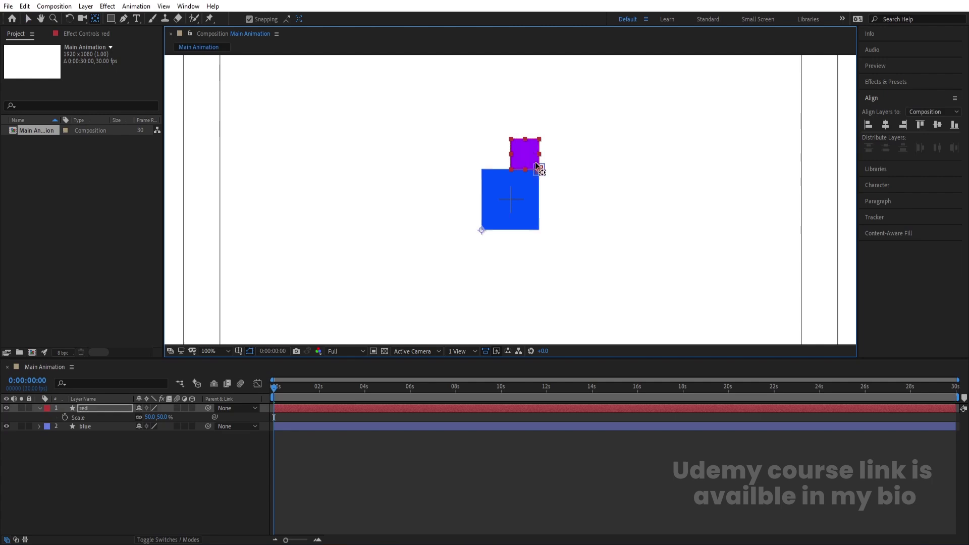
left_click(137, 460)
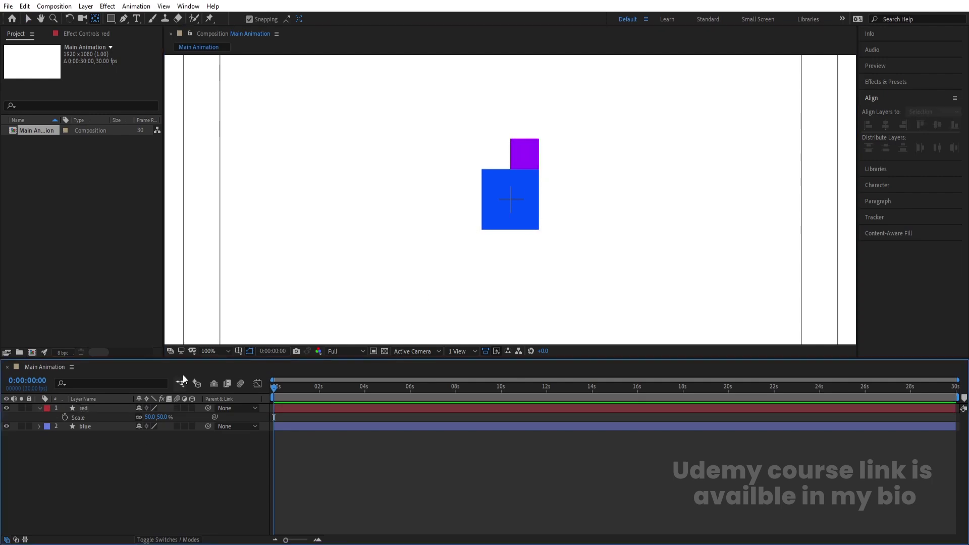
left_click(211, 350)
left_click(214, 157)
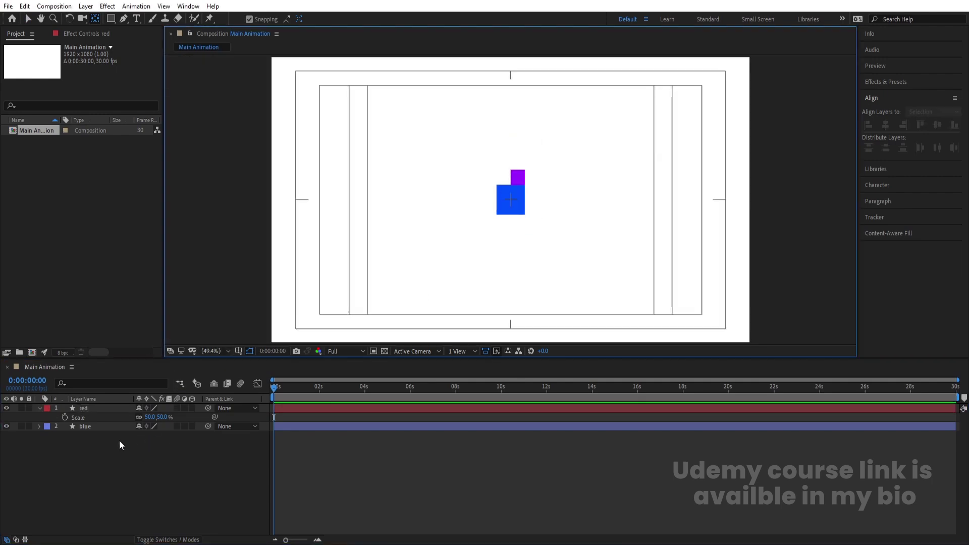
Separate the red layer's Position into individual X Position and Y Position properties
left_click(90, 408)
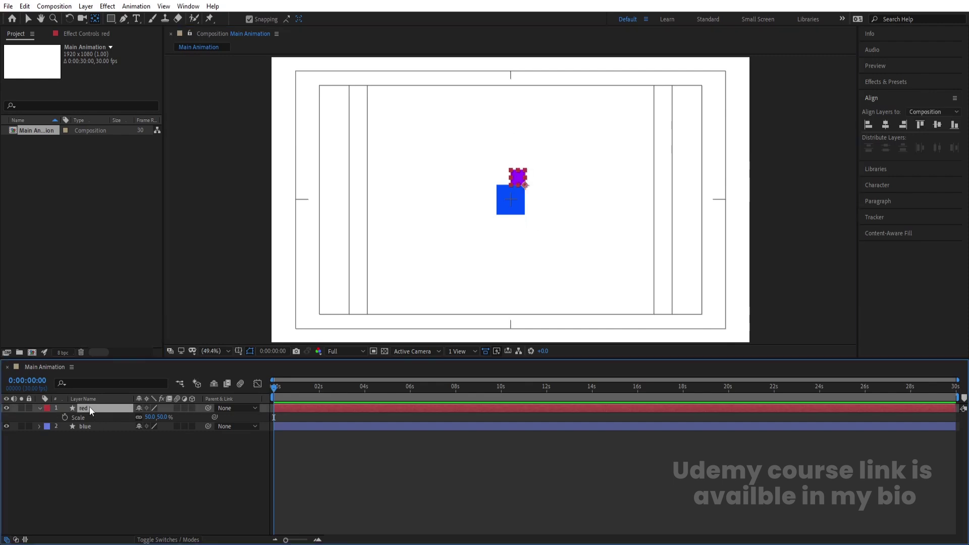
key("p")
right_click(89, 416)
left_click(120, 306)
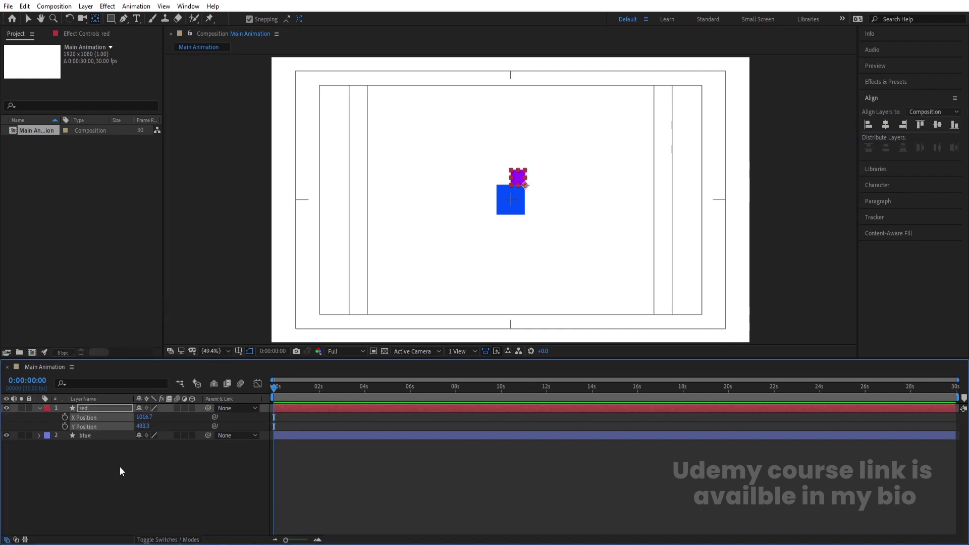
Parent the red layer to the blue layer and set its first Y Position keyframe at 0:00
left_click(96, 408)
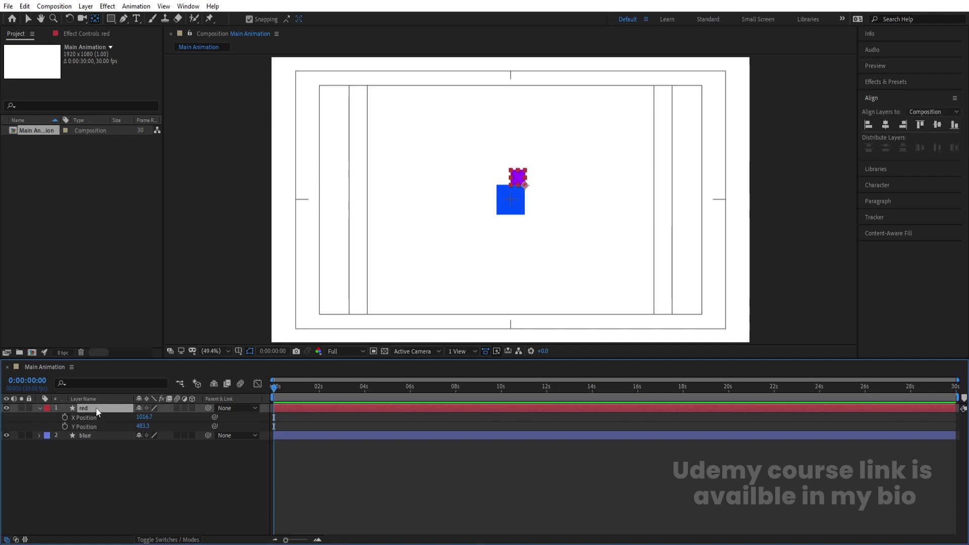
left_click_drag(209, 406, 106, 438)
left_click(64, 427)
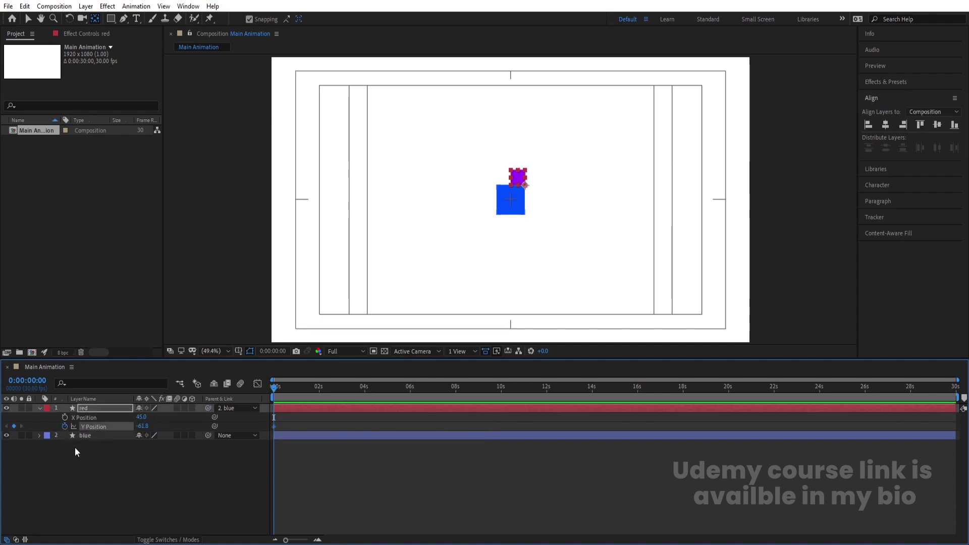
Add Y Position keyframes with the same value to the red layer at 1:00 and at frame 20
key("equal")
key("equal")
key("equal")
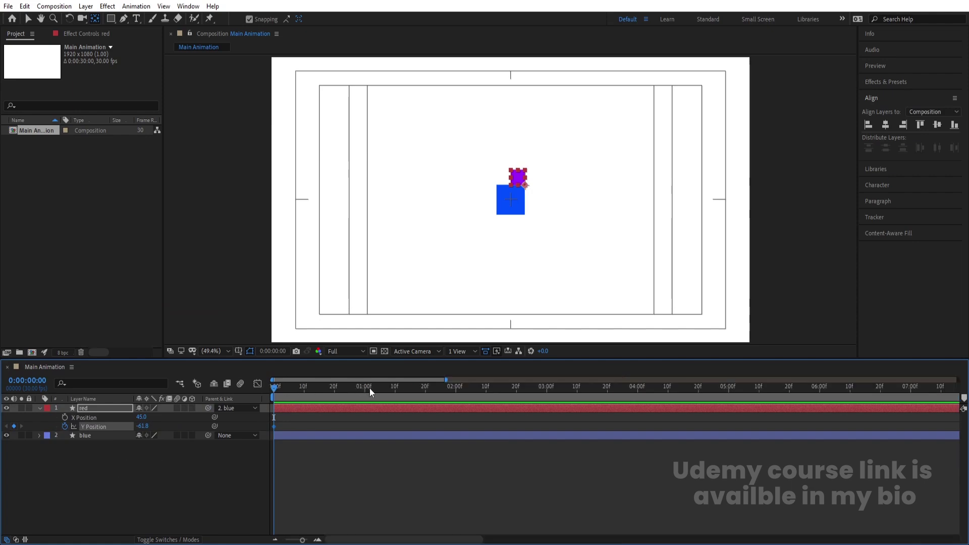
key("equal")
left_click(456, 388)
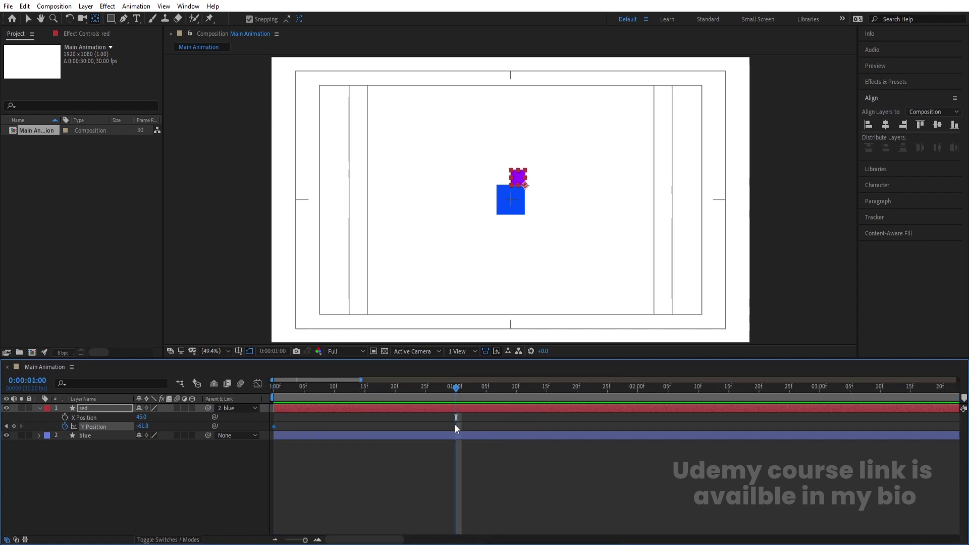
left_click(14, 427)
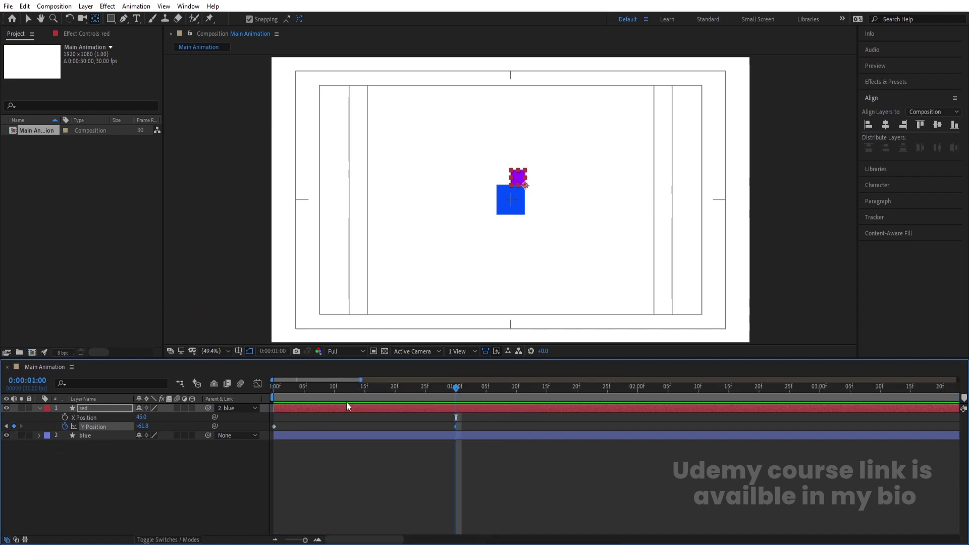
left_click(395, 387)
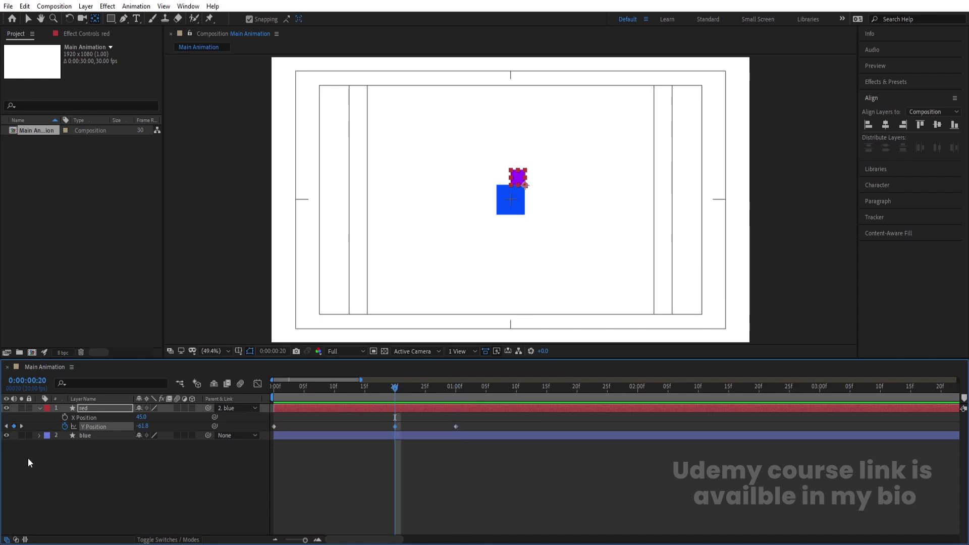
left_click(187, 505)
Set the red layer's Y Position to about -131 at frame 25 and about -564 at frame 0
left_click(425, 387)
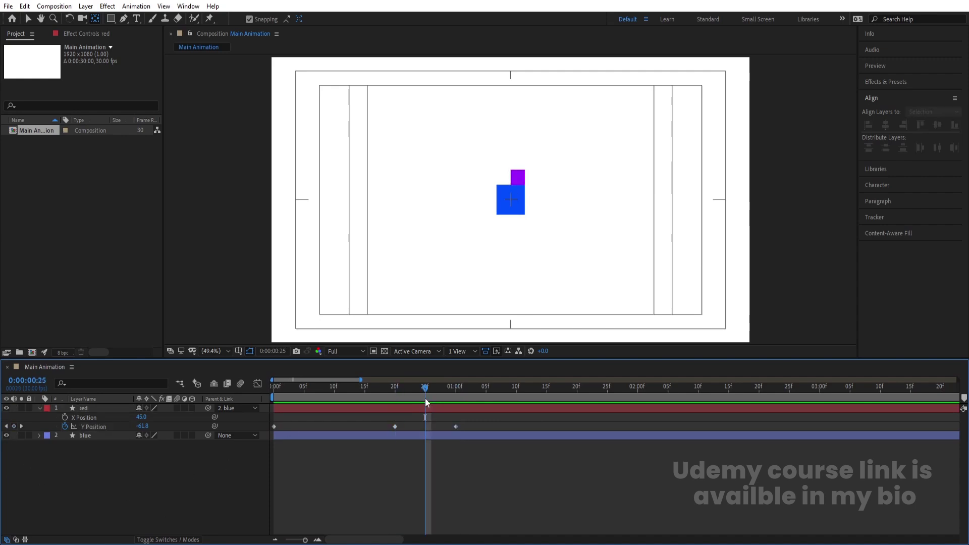
left_click(425, 408)
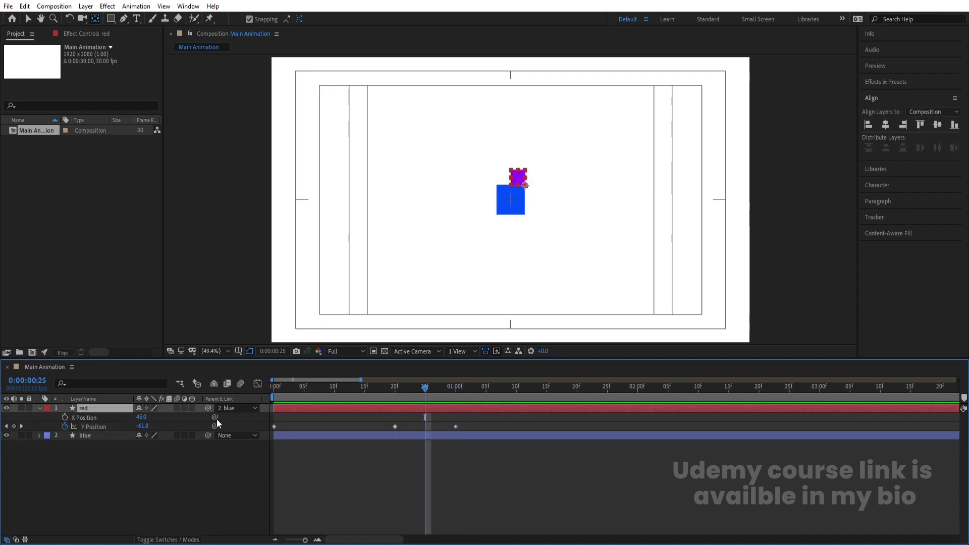
left_click_drag(143, 427, 32, 420)
key("Home")
Easy Ease all Y Position keyframes and reshape the speed graph so the initial fall accelerates sharply into frame 20
left_click_drag(496, 480, 187, 370)
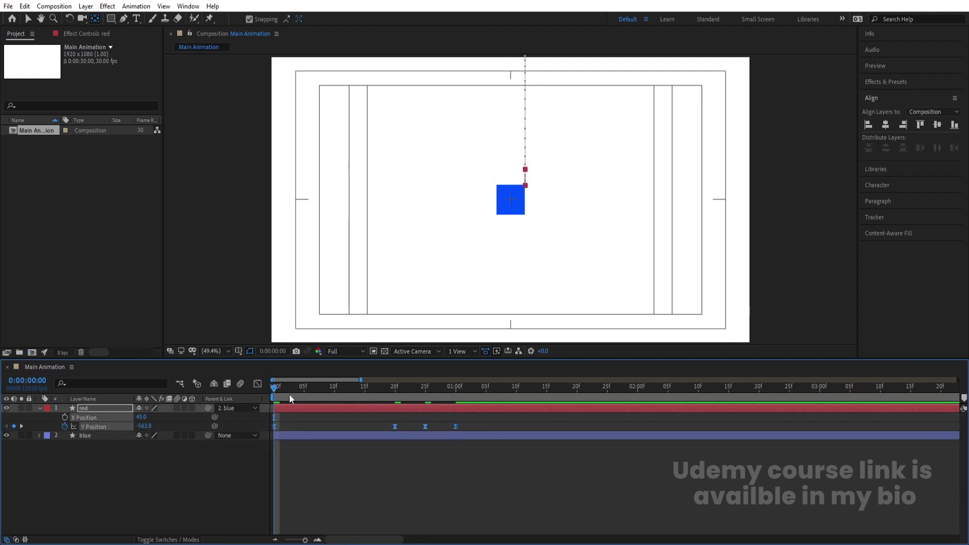
left_click(258, 384)
left_click_drag(311, 452, 244, 507)
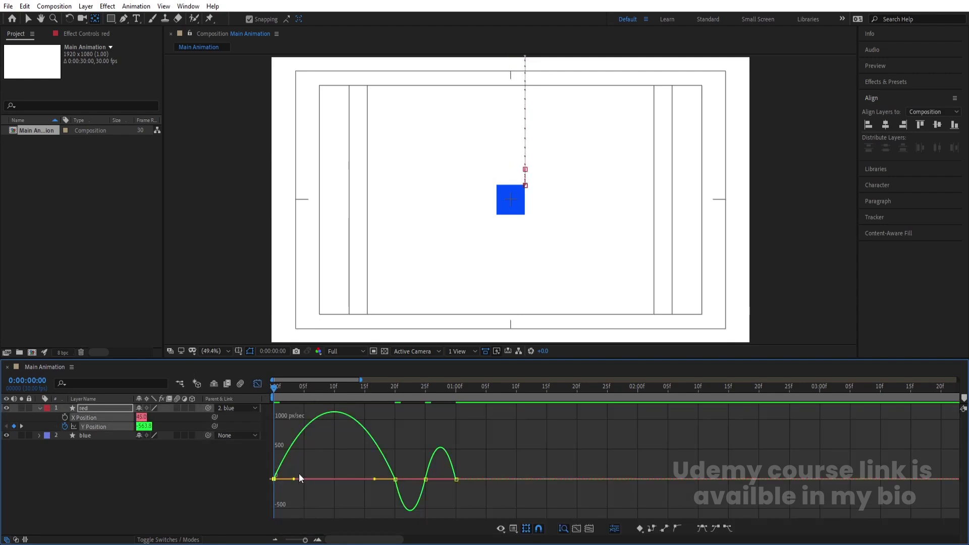
left_click_drag(295, 480, 389, 498)
key("space")
key("space")
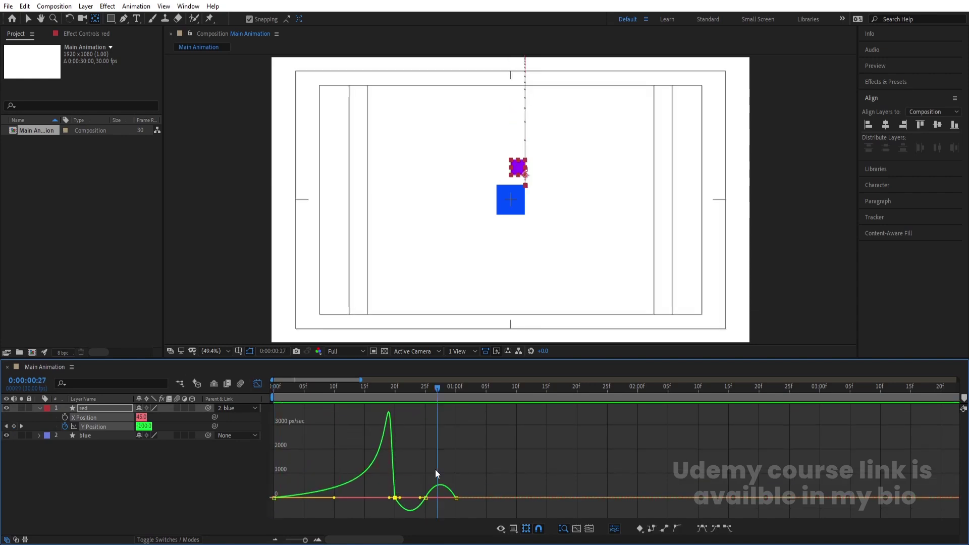
Adjust the speed graph handles so the bounce leaves frame 20 fast, slows at frame 25 and speeds up again into 1:00
key("=")
left_click_drag(389, 454, 389, 502)
left_click_drag(375, 501, 374, 501)
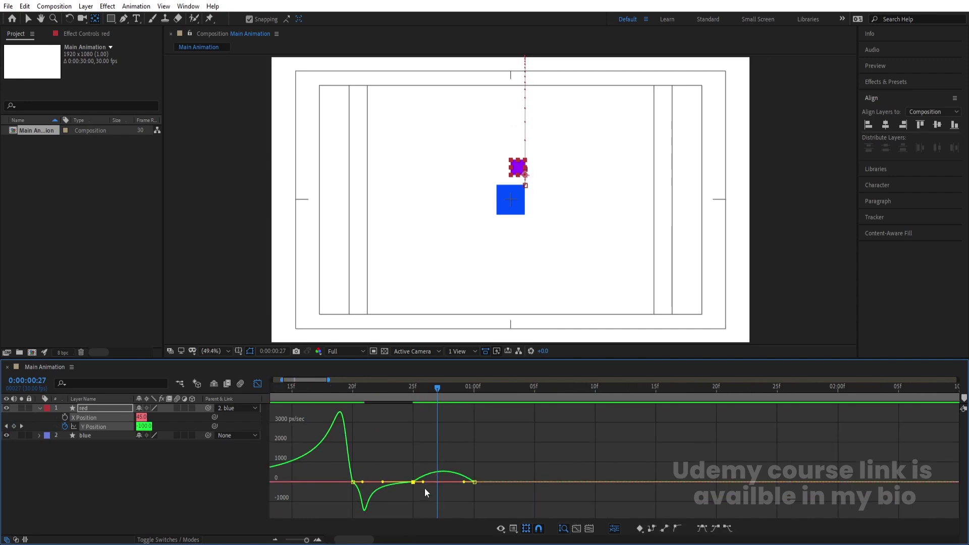
left_click_drag(424, 483, 444, 482)
left_click_drag(379, 449, 356, 487)
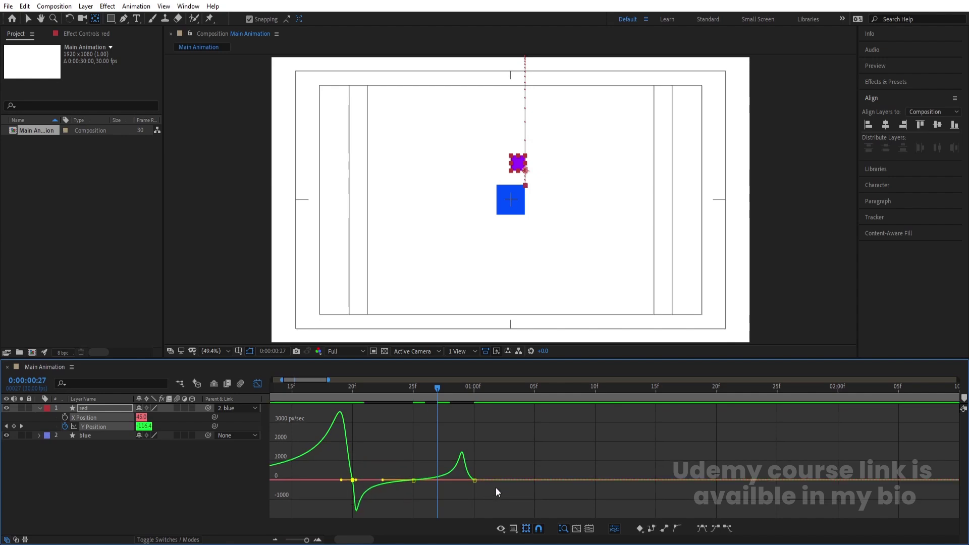
left_click_drag(497, 461, 472, 487)
left_click_drag(372, 455, 346, 480)
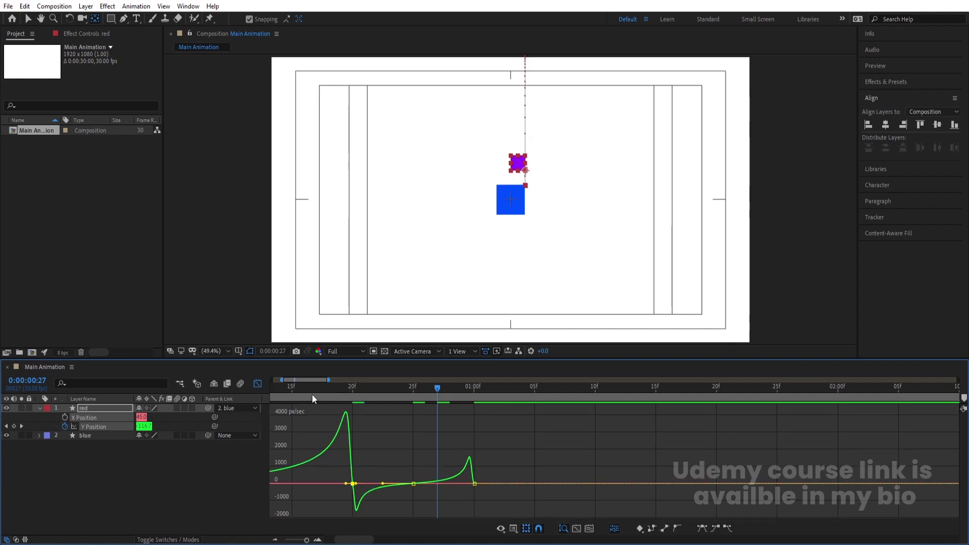
Return the timeline to its keyframe view and preview the purple square's drop and bounce from the start
key("Home")
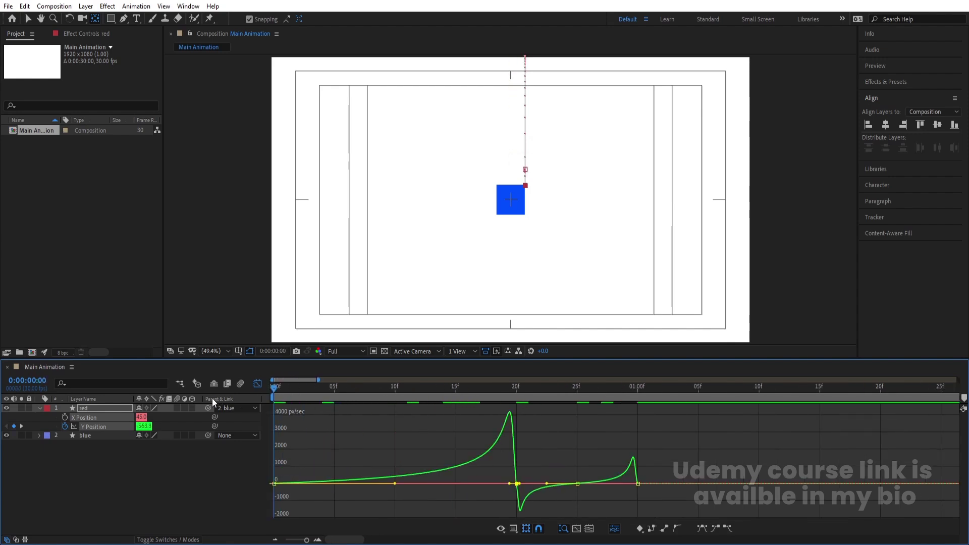
left_click(259, 384)
key("minus")
key("minus")
key("space")
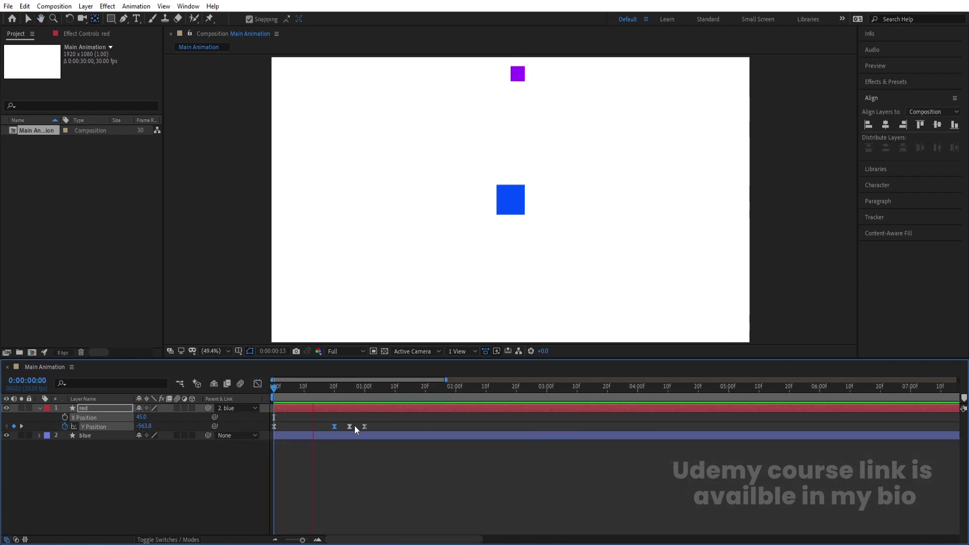
key("space")
Add a Rotation keyframe to the blue layer at 1:00
left_click(366, 393)
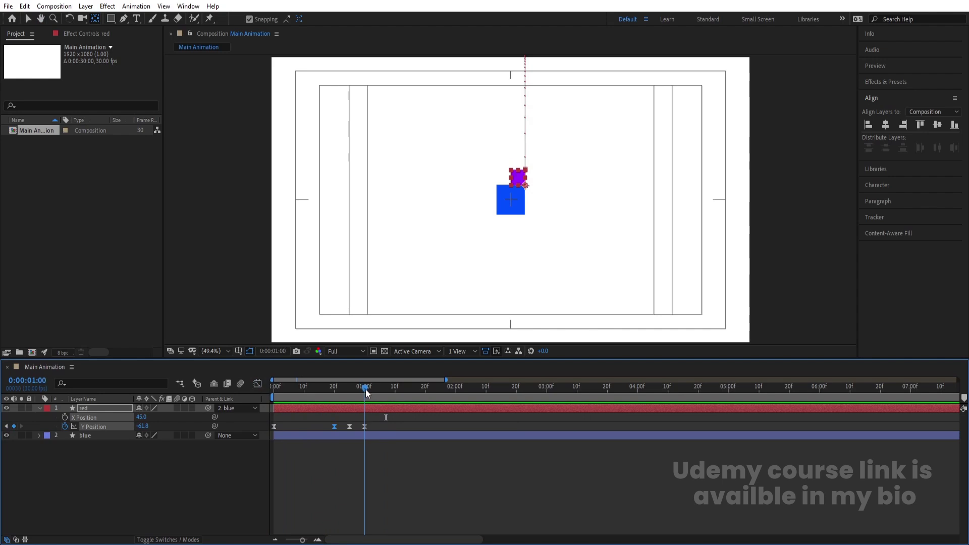
left_click(108, 468)
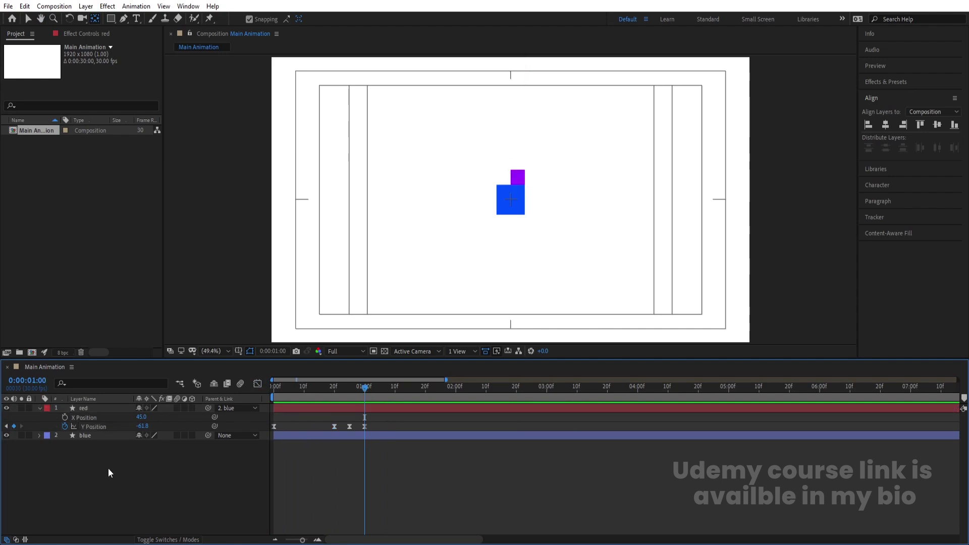
left_click(89, 407)
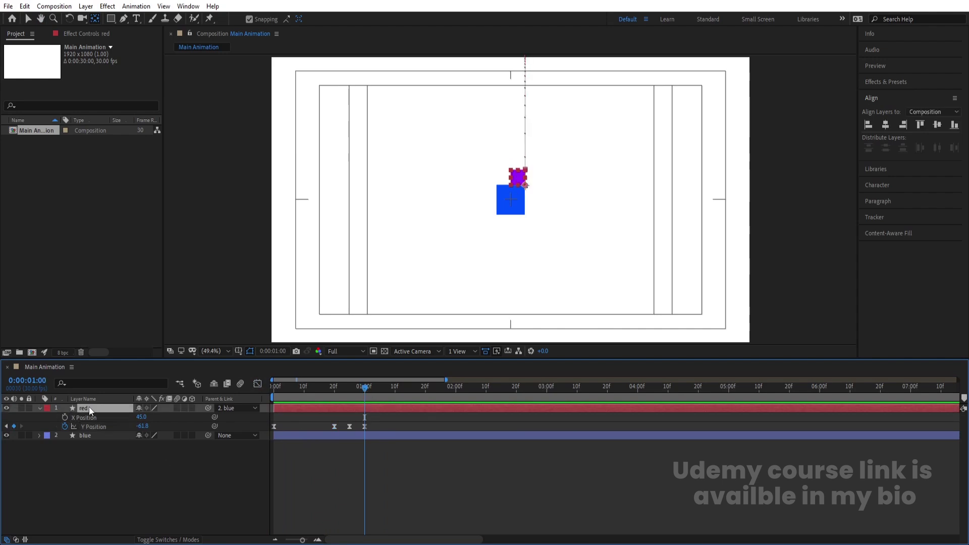
left_click(81, 435)
key("Num_Lock")
key("minus")
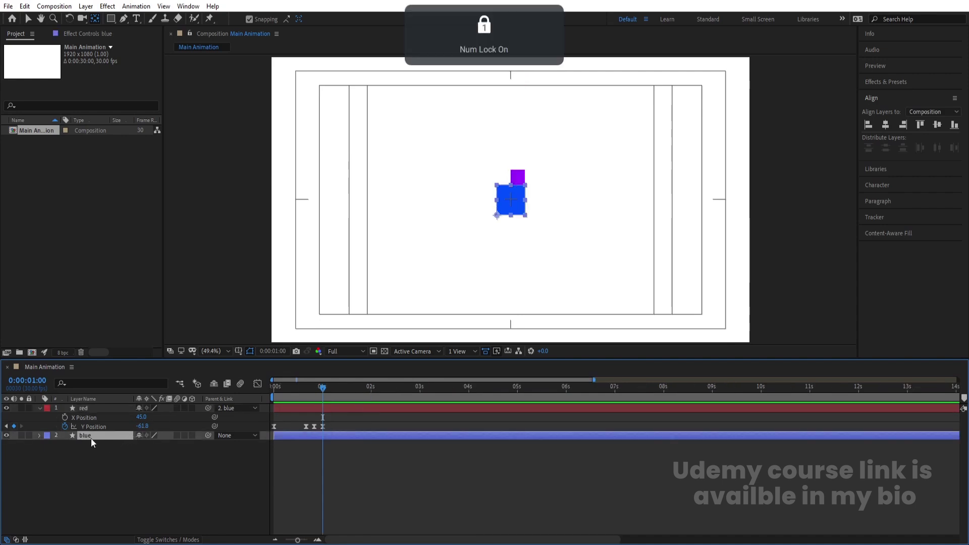
key("alt+shift+r")
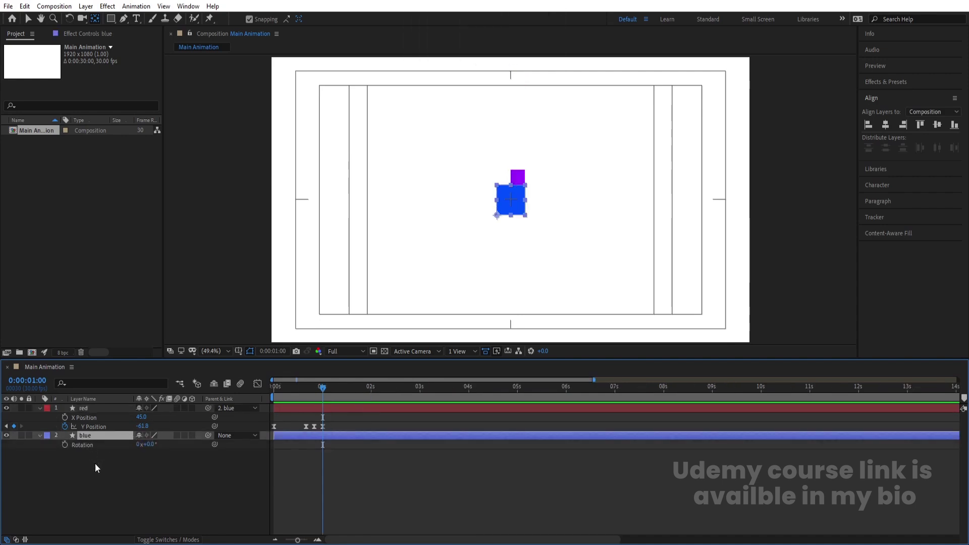
Move the blue layer's Rotation keyframe to frame 25, in line with the peak of the bounce
key("equal")
key("equal")
key("equal")
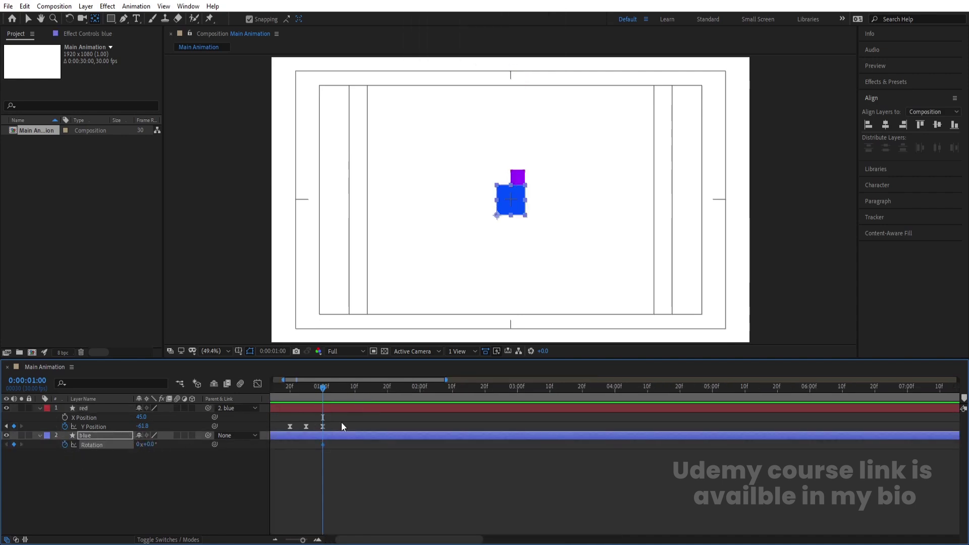
key("j")
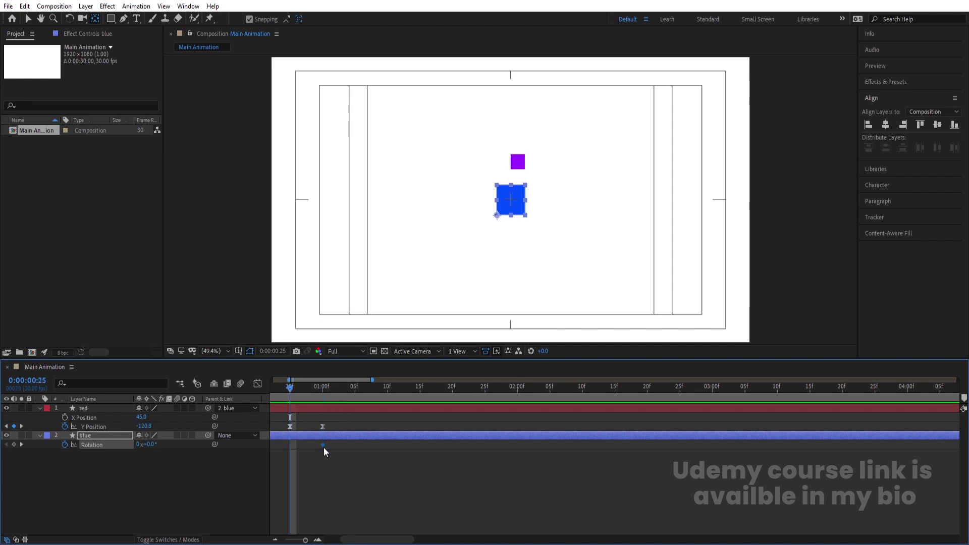
left_click_drag(323, 444, 292, 444)
key("minus")
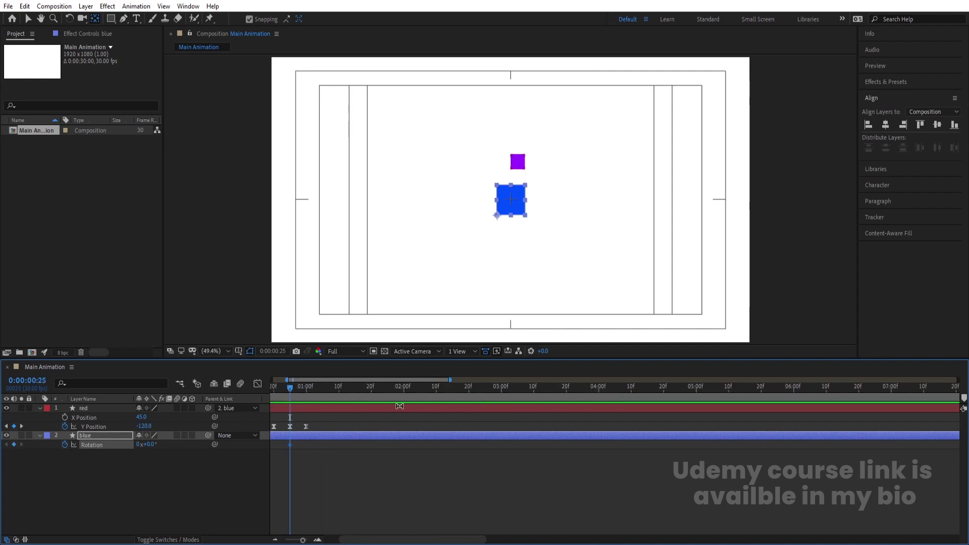
Keyframe the blue layer's Rotation at 57° at 1:20 and at -30° at 2:20
left_click(370, 386)
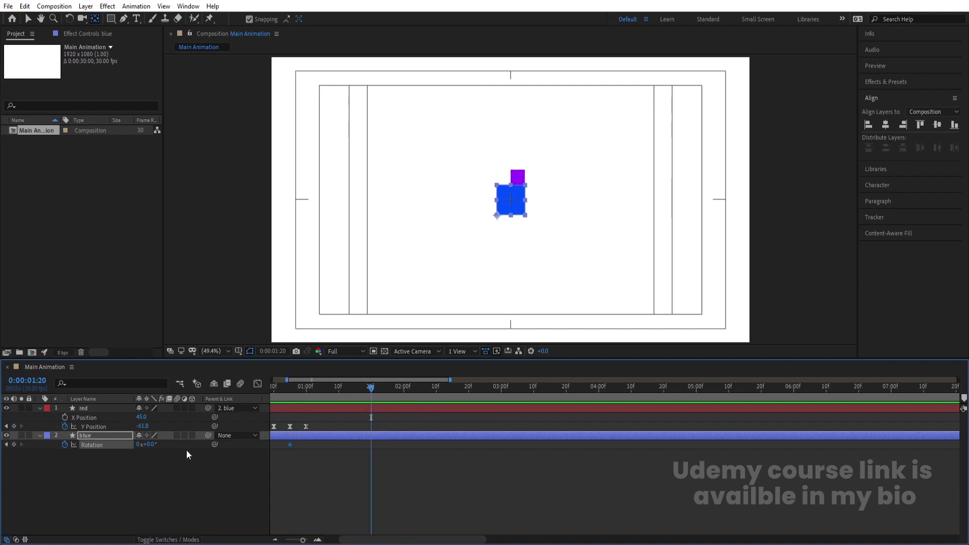
left_click_drag(152, 447, 180, 444)
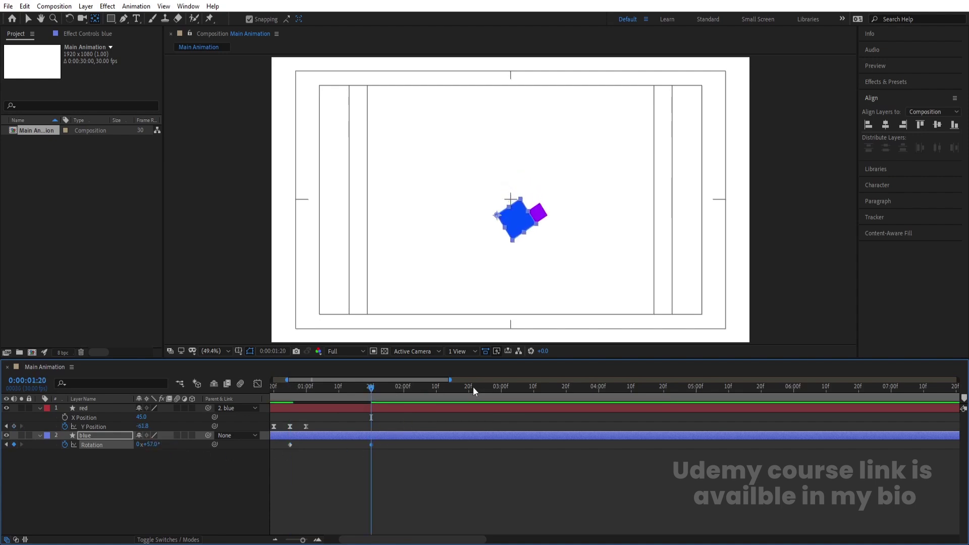
left_click(469, 387)
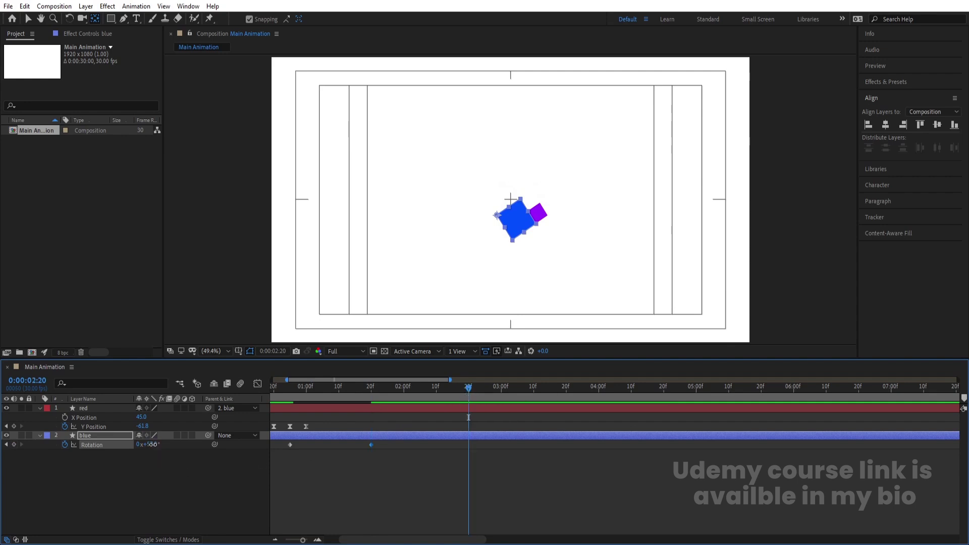
left_click_drag(149, 445, 103, 440)
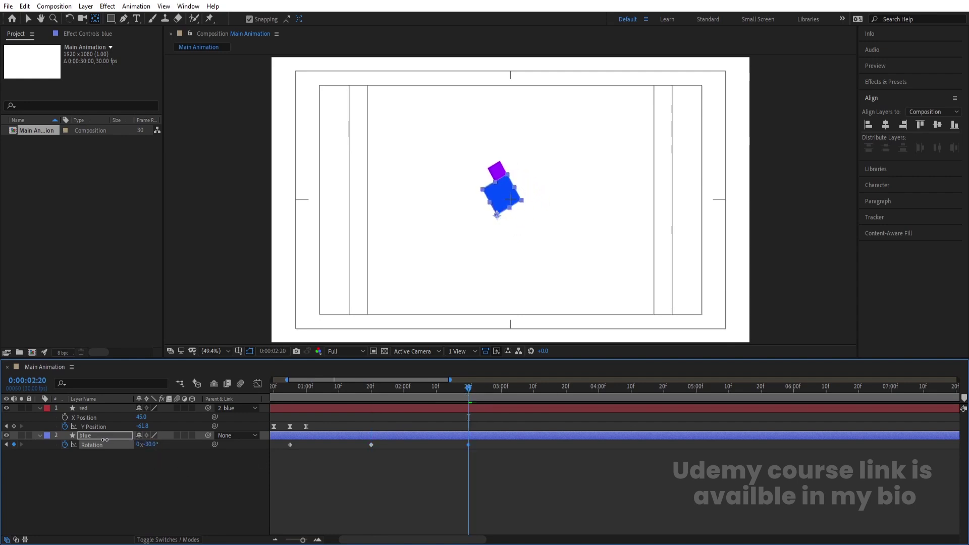
Set the blue layer's Rotation to 0° at 3:10 and apply Easy Ease to all its Rotation keyframes
left_click(534, 388)
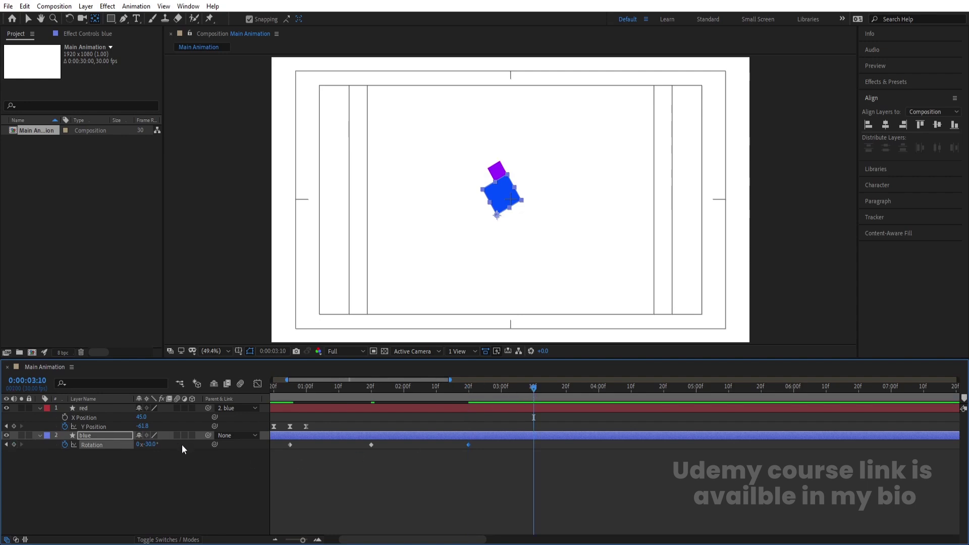
left_click(150, 445)
type("0")
key("Return")
left_click_drag(568, 465, 286, 443)
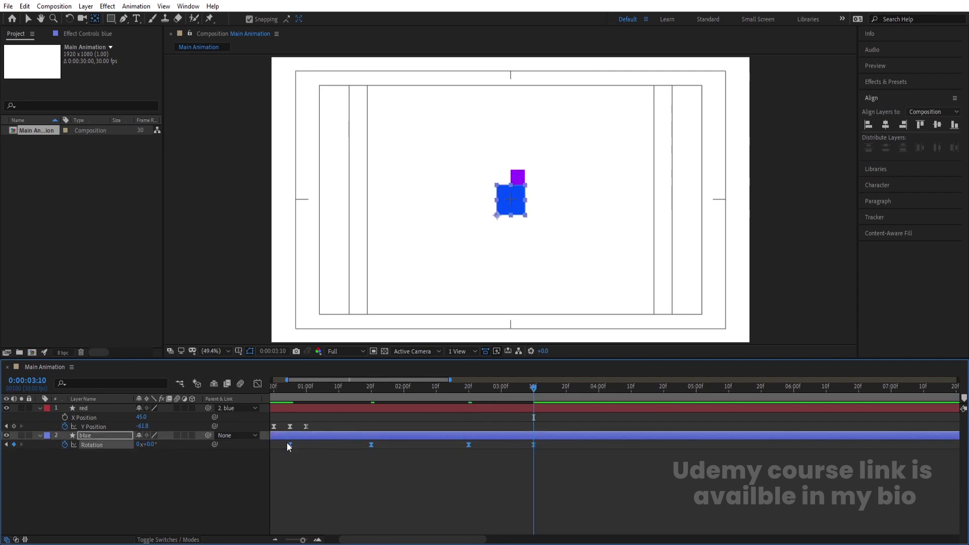
Shift the first blue Rotation keyframe to 1:00 and tighten the last two to about 2:13 and 2:25
left_click(285, 389)
left_click_drag(285, 389, 358, 389)
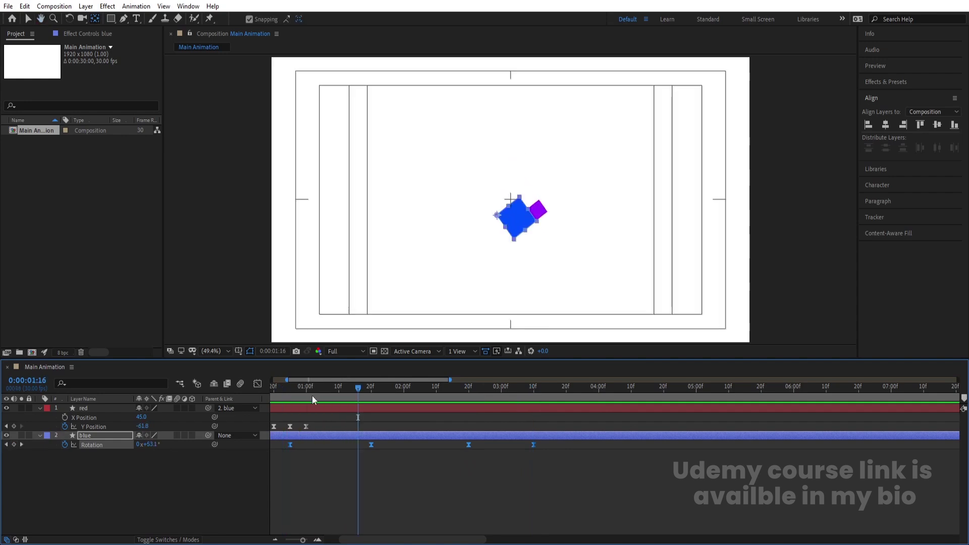
left_click_drag(290, 445, 306, 445)
left_click_drag(548, 446, 277, 445)
Shape the blue Rotation speed graph so the first swing bursts out of 1:00 and slows gradually into 1:20, and preview it
left_click(258, 384)
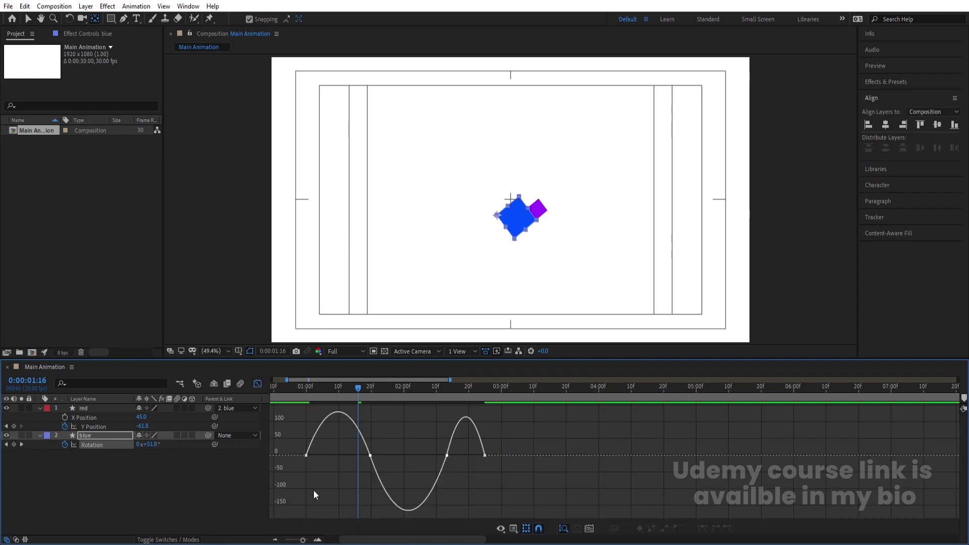
left_click(302, 393)
key("space")
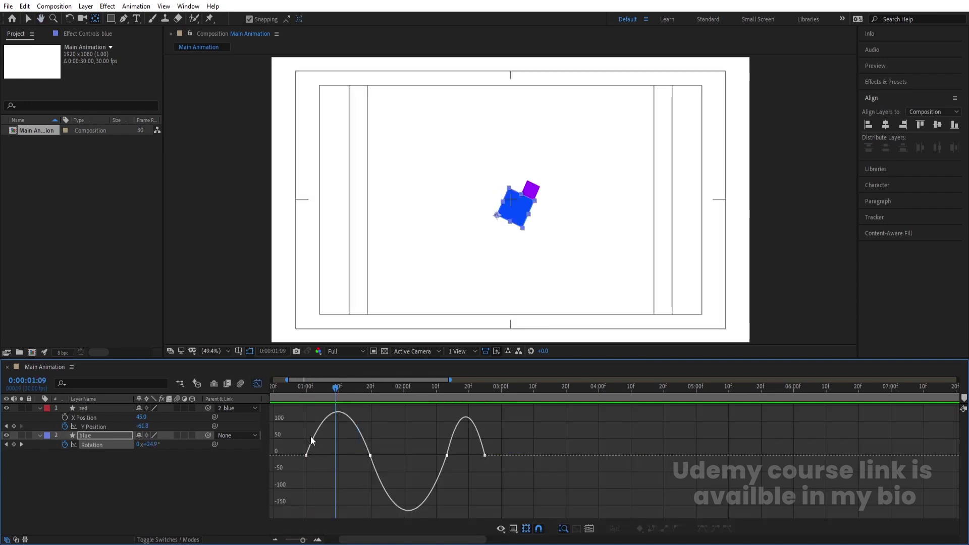
left_click_drag(364, 471, 309, 480)
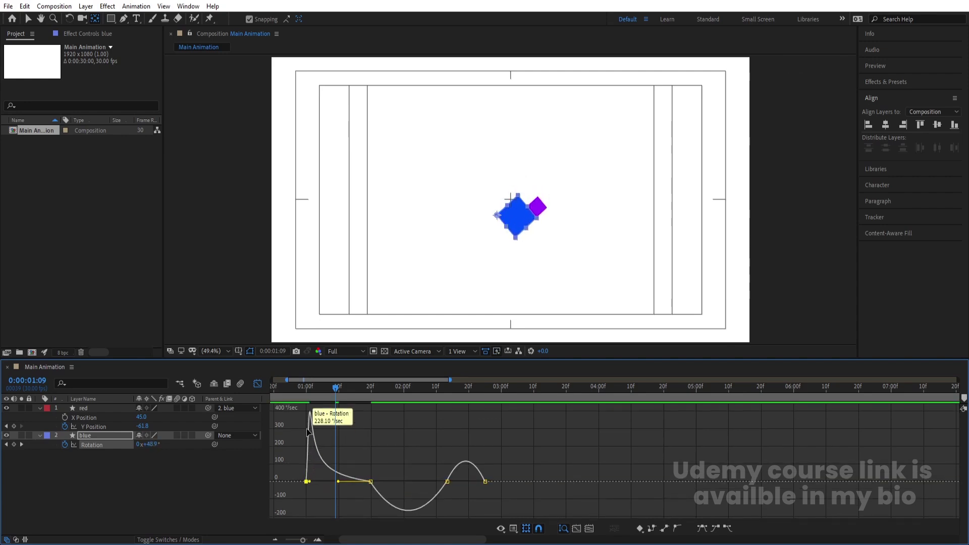
key("space")
key("space")
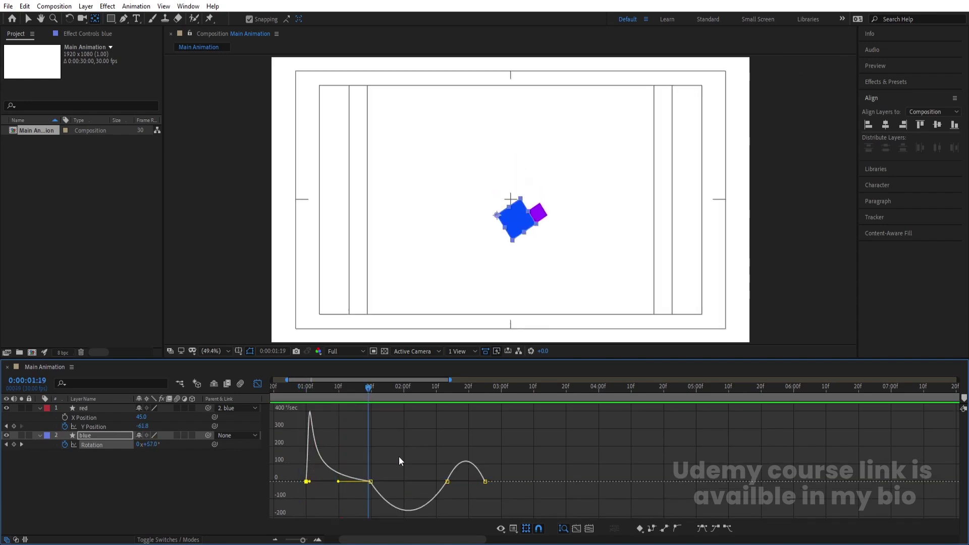
Shape the blue layer's second swing to leave 1:20 slowly and peak in speed just before 2:13, and preview it
left_click_drag(399, 458, 443, 463)
right_click(391, 430)
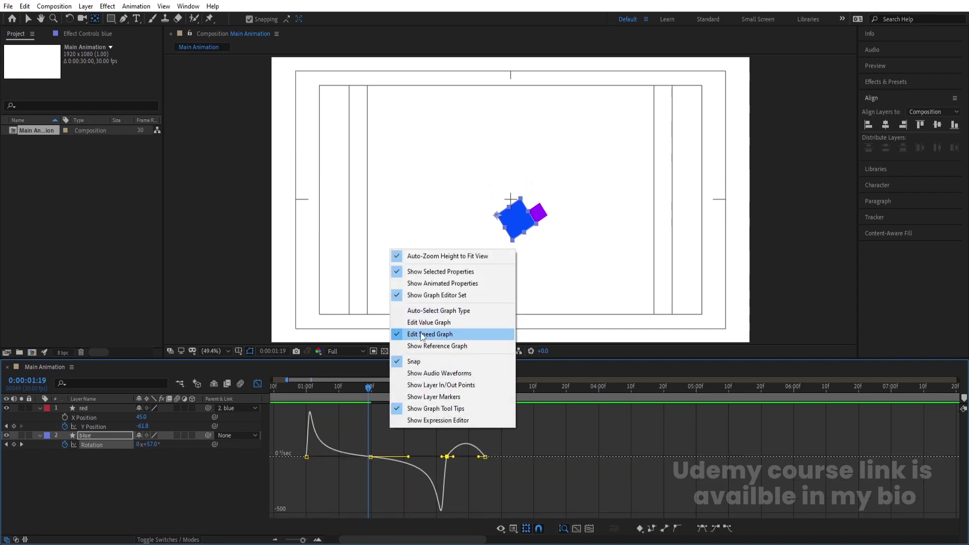
left_click(355, 420)
left_click_drag(313, 390, 292, 390)
key("space")
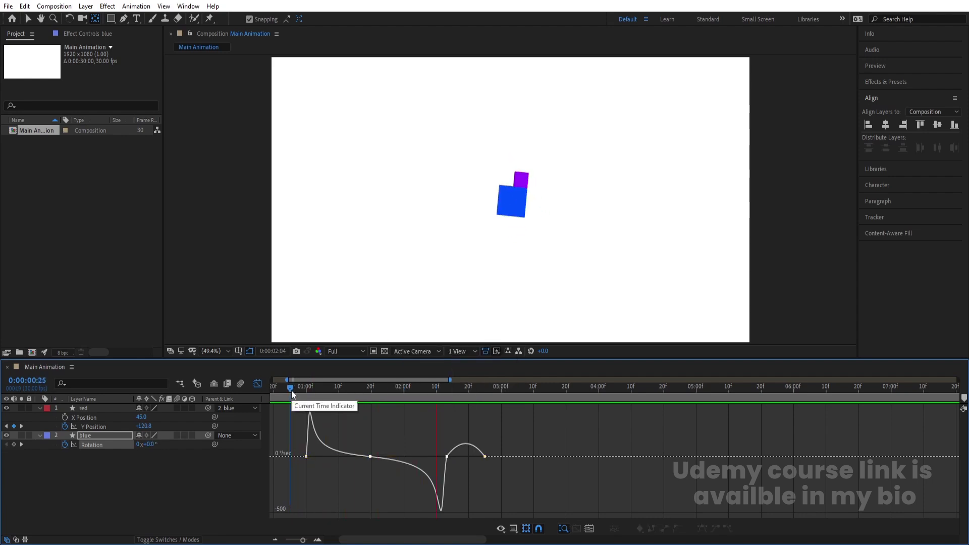
key("space")
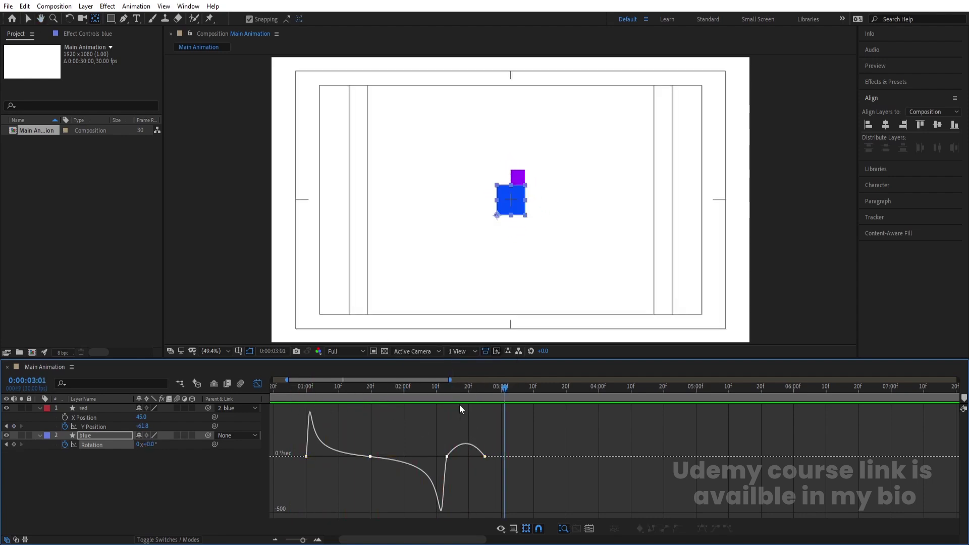
Shape the blue layer's last swing to leave 2:13 fast and settle slowly into 2:25, and preview the rocking
left_click_drag(501, 431, 466, 457)
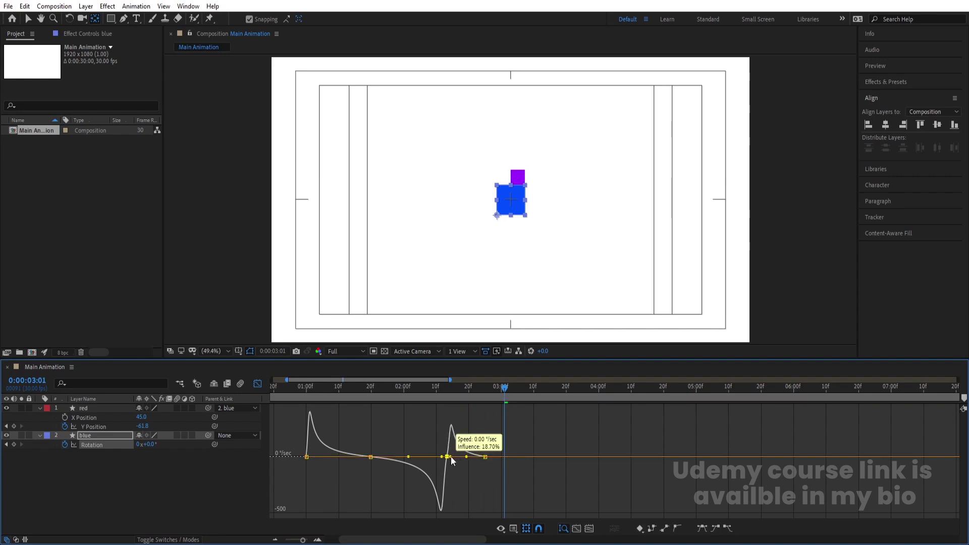
left_click(447, 456)
left_click(420, 390)
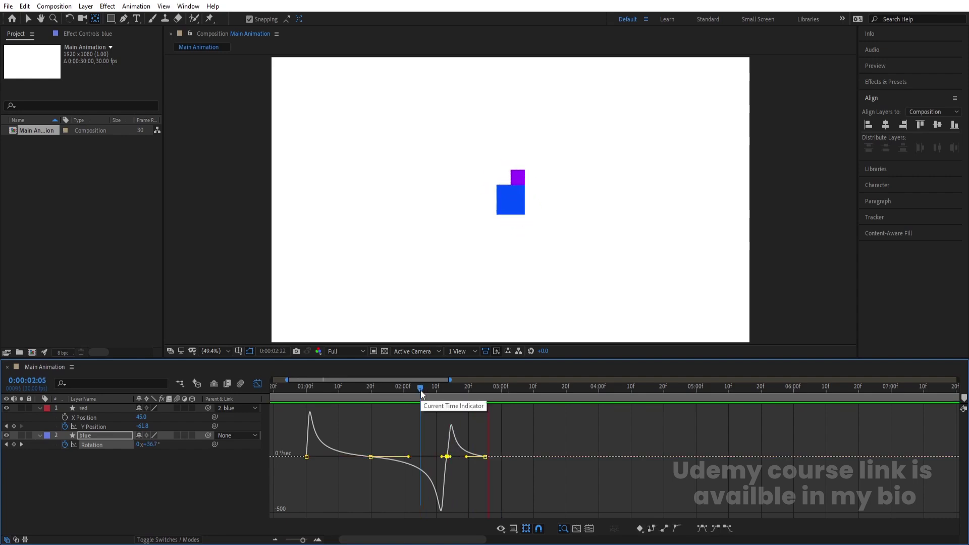
left_click_drag(420, 389, 328, 410)
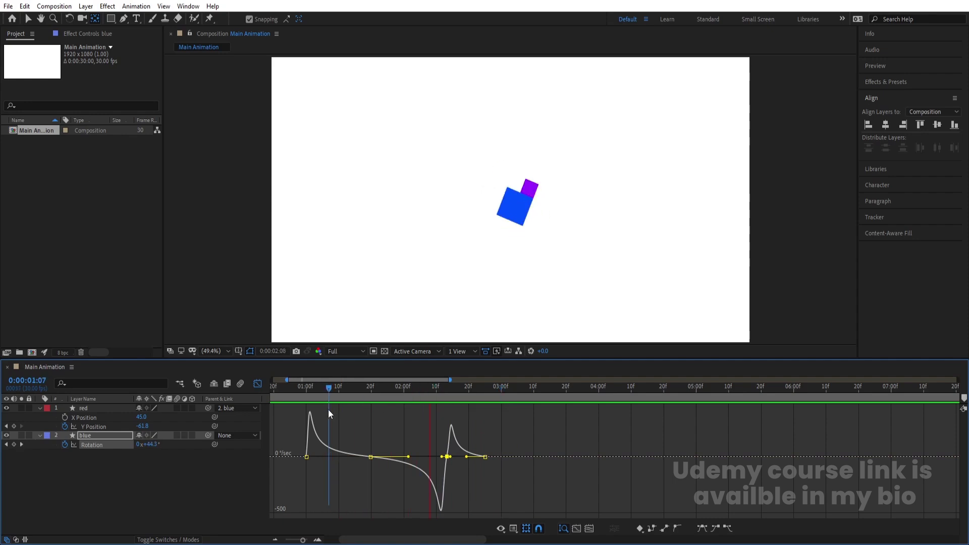
key("space")
Return the timeline to its keyframe view and preview the whole animation from frame 0
left_click(258, 384)
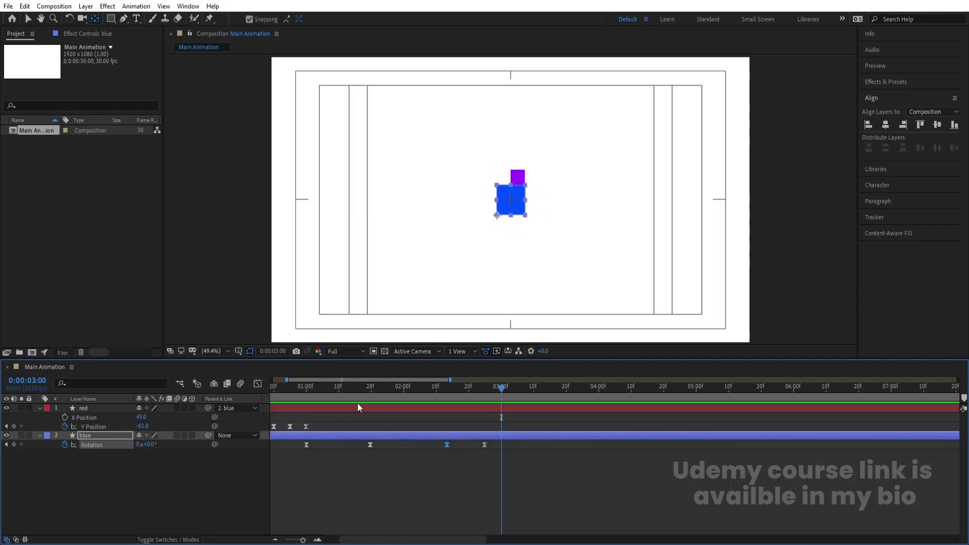
left_click_drag(336, 396, 192, 410)
key("space")
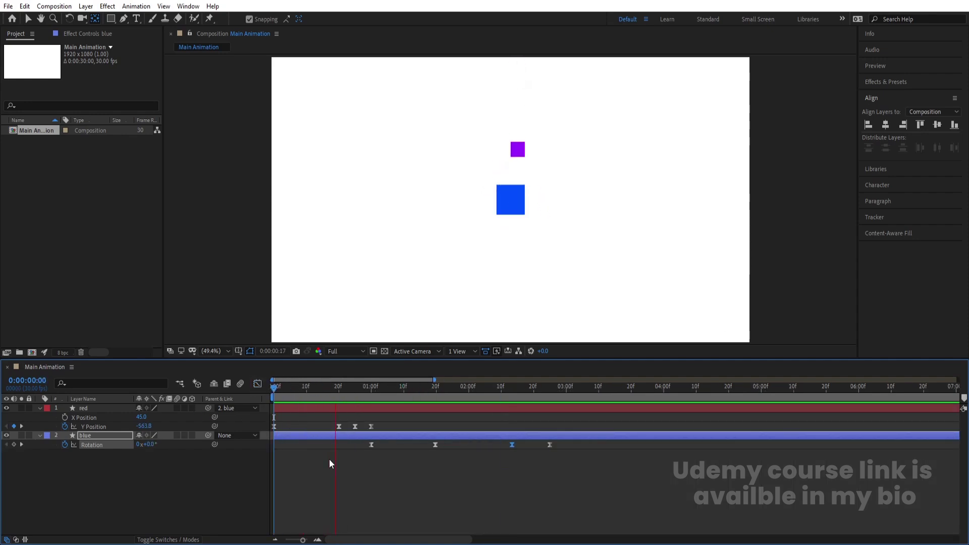
key("space")
Add a Rotation keyframe to the red layer at 1:00
left_click(374, 395)
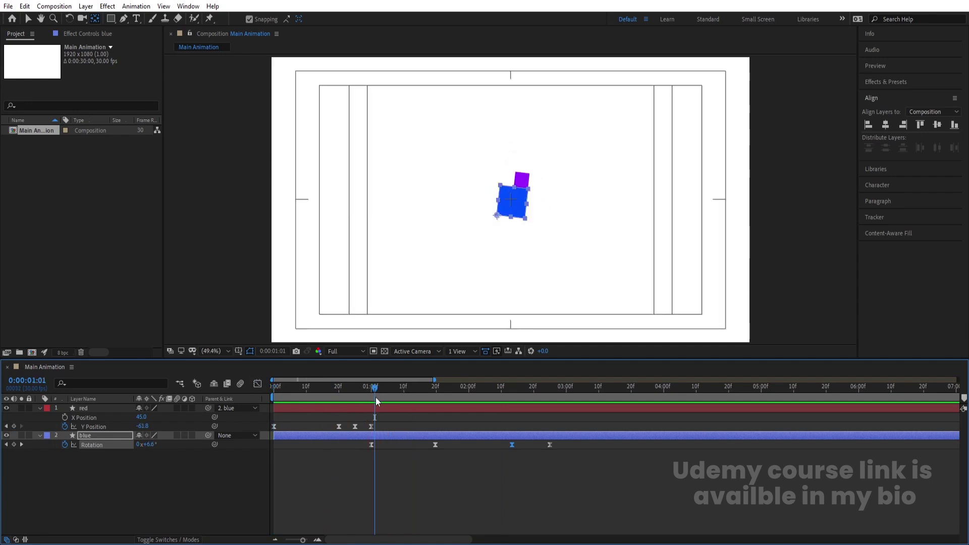
left_click_drag(376, 398, 373, 398)
left_click(374, 408)
key("r")
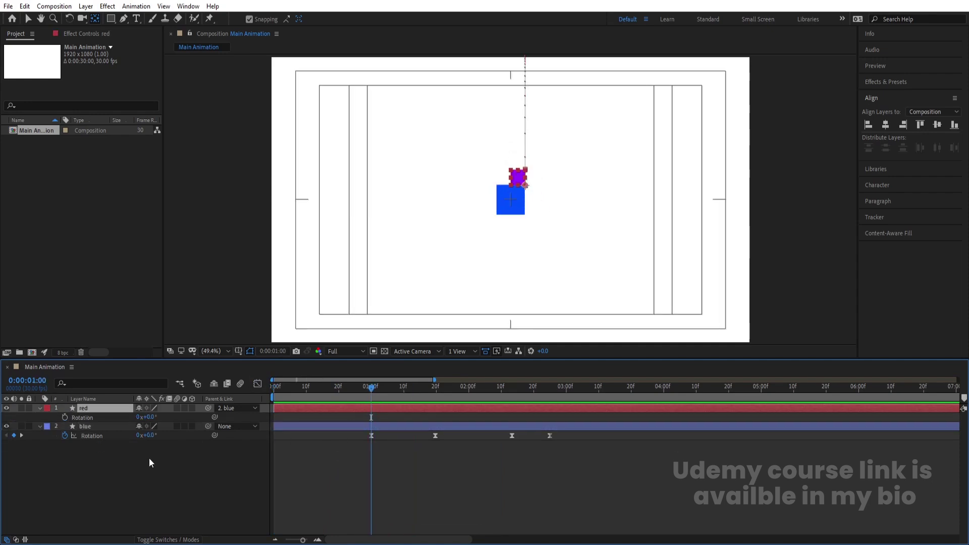
left_click(64, 417)
Keyframe the red layer's Rotation at 126° at 1:23 so the purple square tips over the blue square's corner
left_click_drag(436, 390, 447, 389)
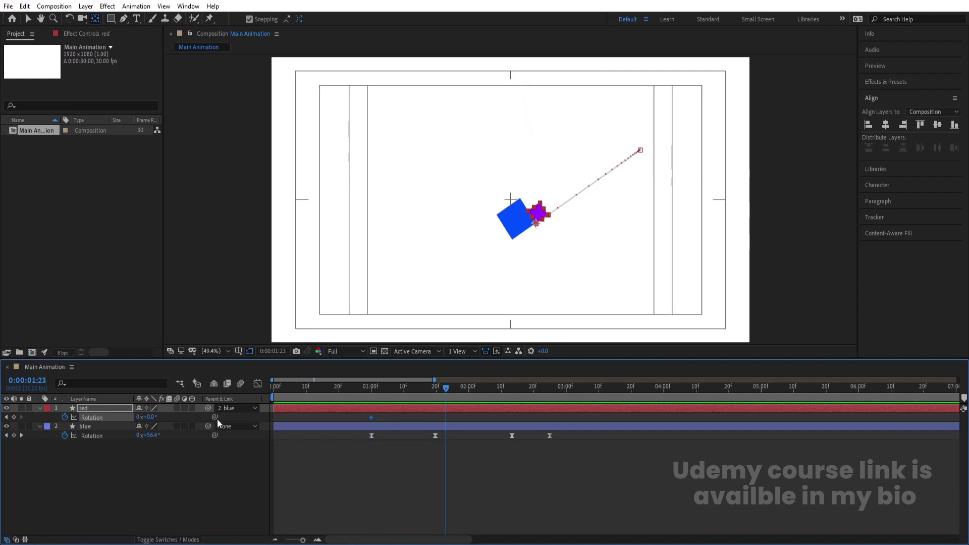
left_click(151, 417)
type("32")
key("Return")
left_click_drag(171, 419, 218, 419)
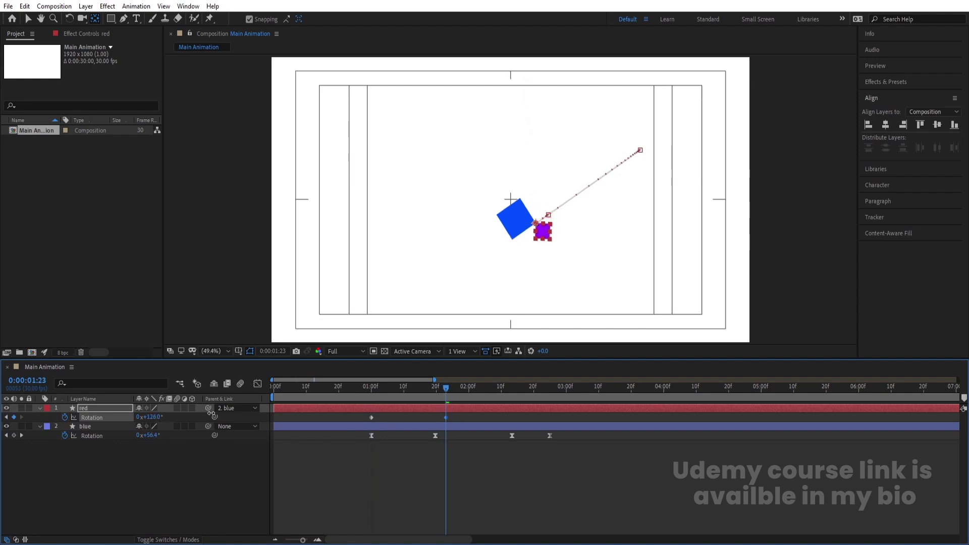
Set the red layer's Rotation to 75° at 2:13, in line with the blue layer's backward tilt
left_click(511, 388)
key("k")
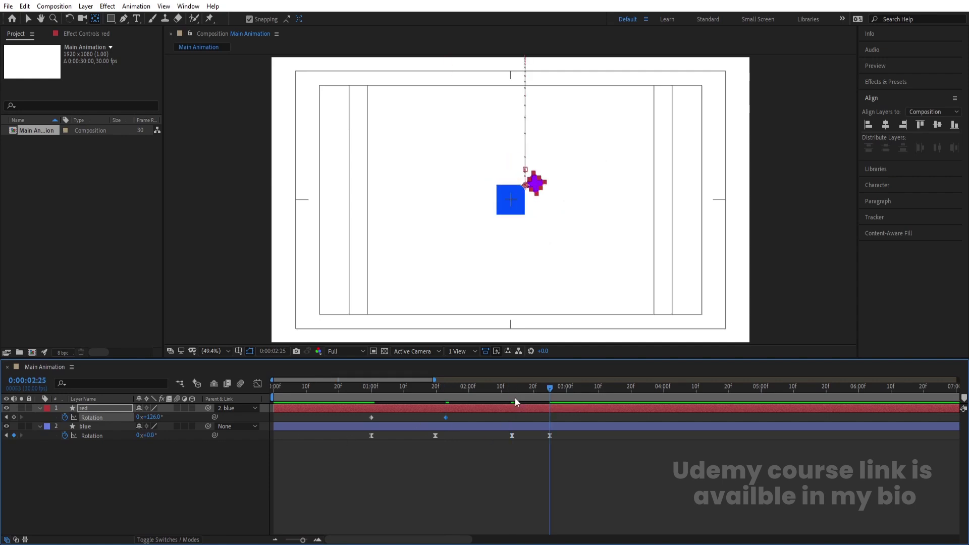
key("j")
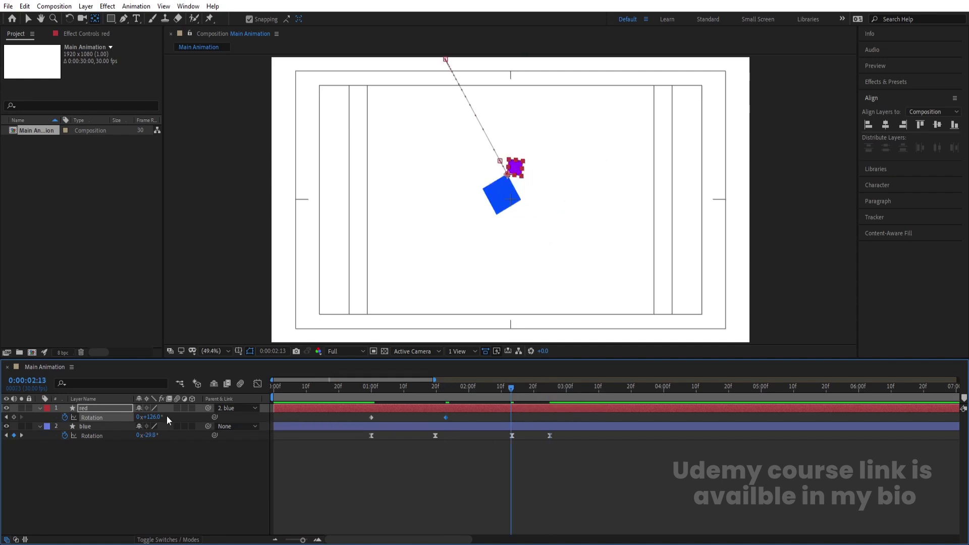
left_click_drag(151, 417, 130, 416)
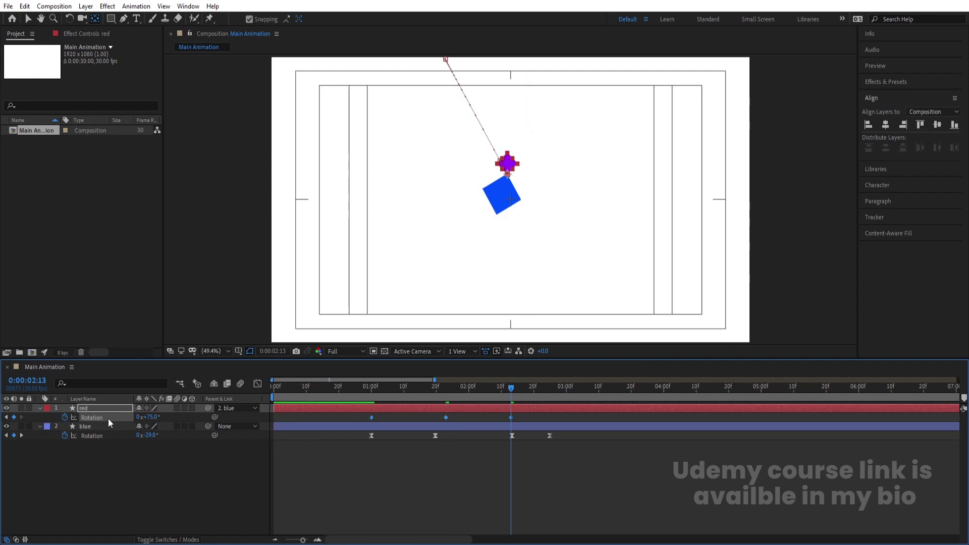
Easy Ease the red Rotation keyframes and shape the speed graph to leave 1:00 fast and slow into 1:23
left_click(258, 384)
left_click(400, 389)
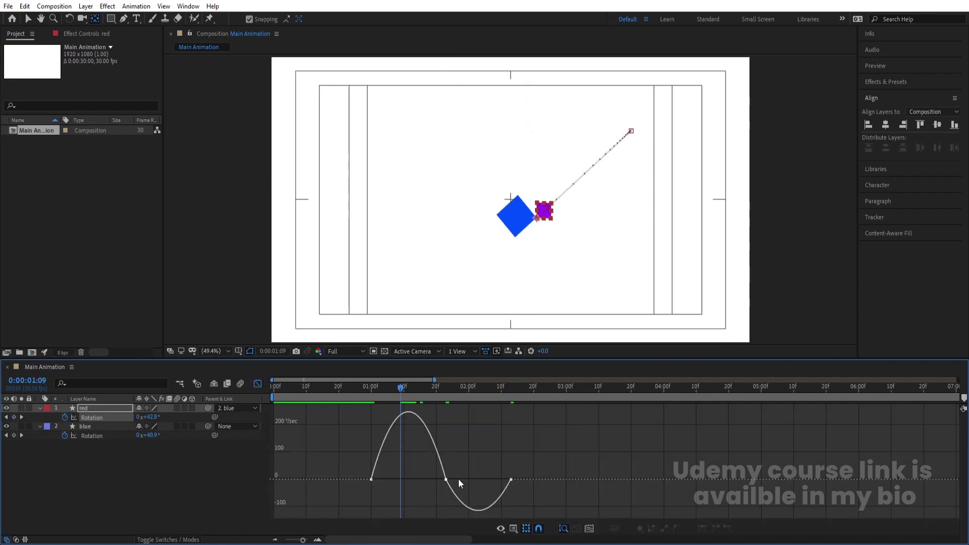
left_click_drag(465, 462, 378, 497)
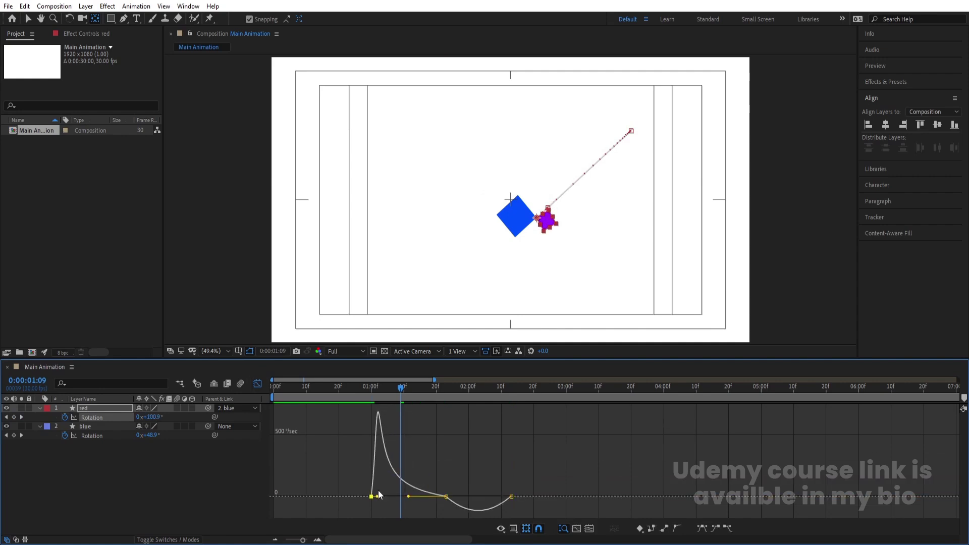
left_click(359, 386)
key("space")
Shape the red layer's return rotation to leave 1:23 slowly and speed up just before 2:13, and preview the motion
left_click(466, 475)
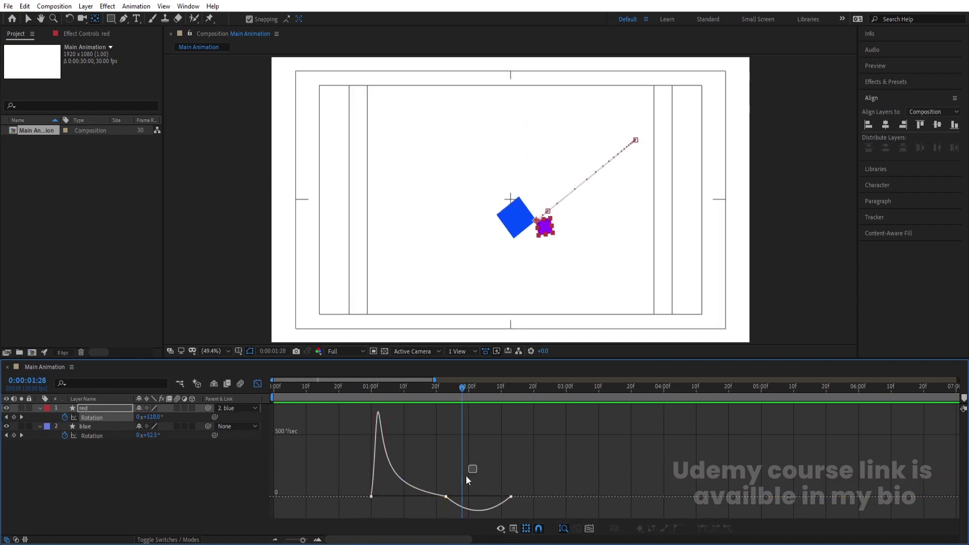
double_click(457, 500)
left_click_drag(467, 497, 510, 484)
left_click(360, 384)
key("space")
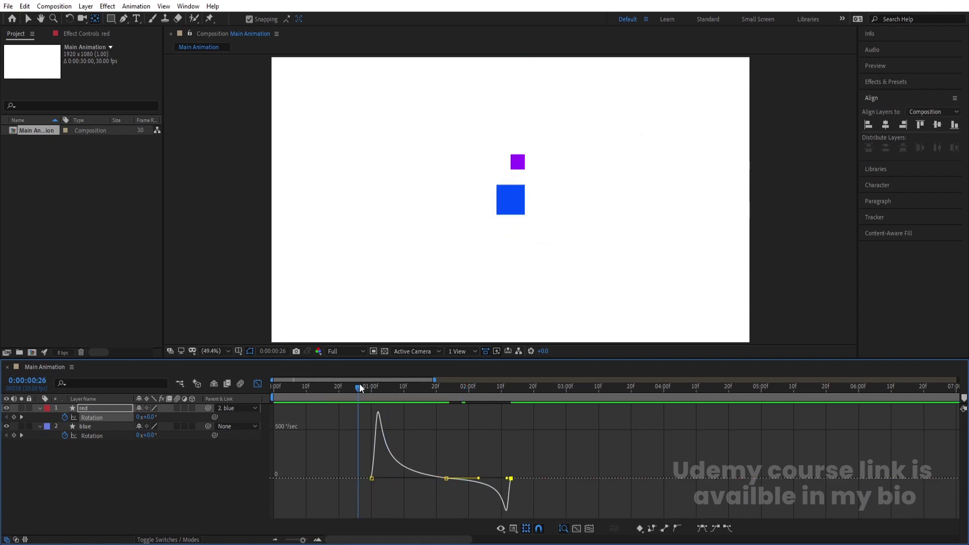
key("space")
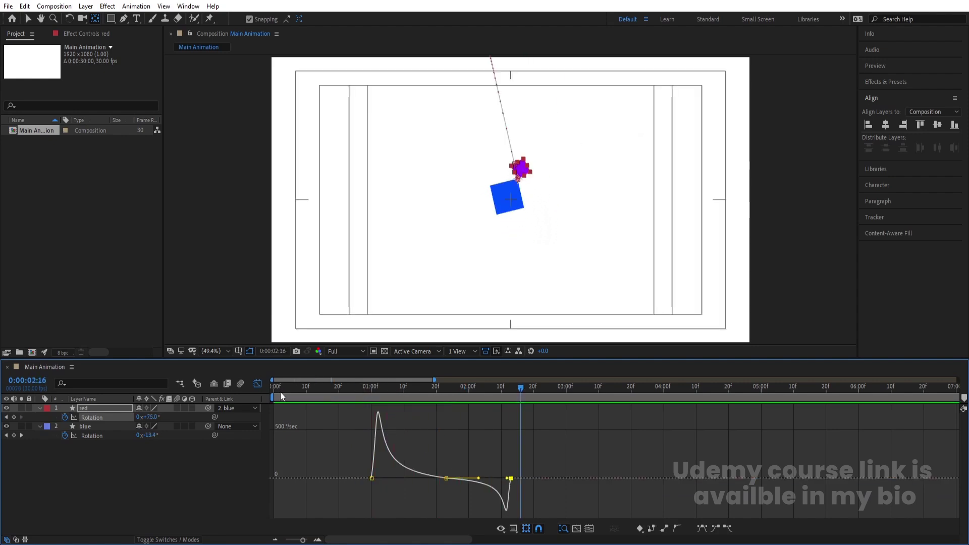
Split the red layer at 2:13 and reveal the keyframed properties of the new upper layer in the keyframe view
left_click(258, 384)
left_click(512, 397)
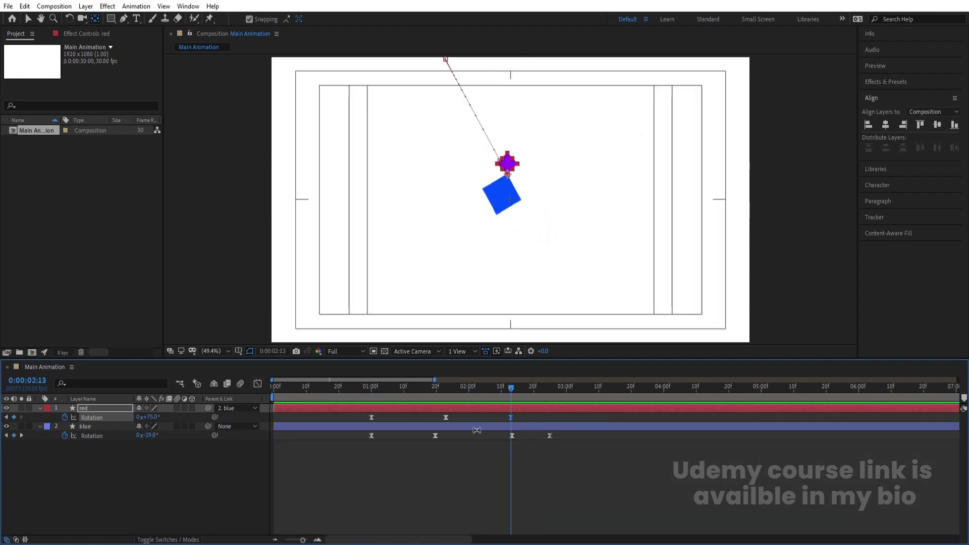
left_click(148, 492)
left_click(76, 407)
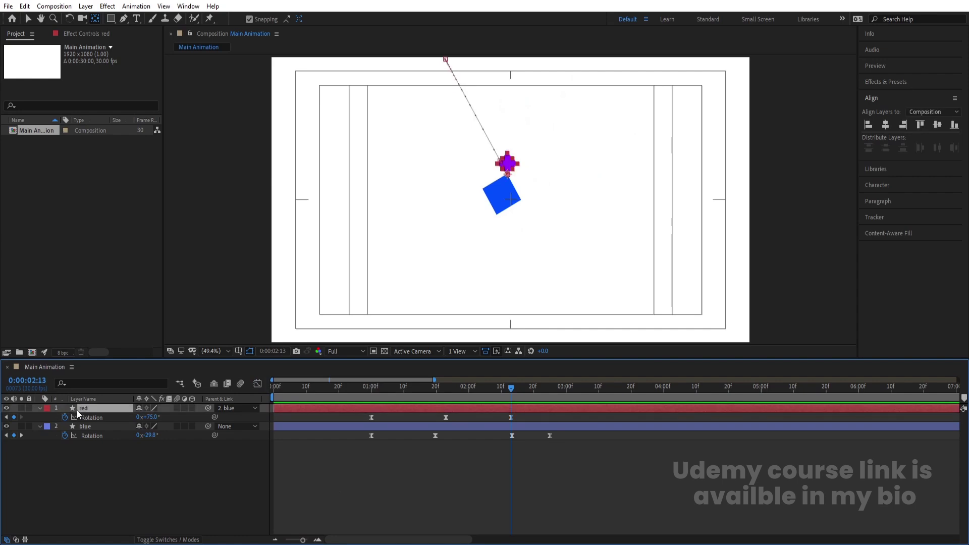
key("ctrl+shift+d")
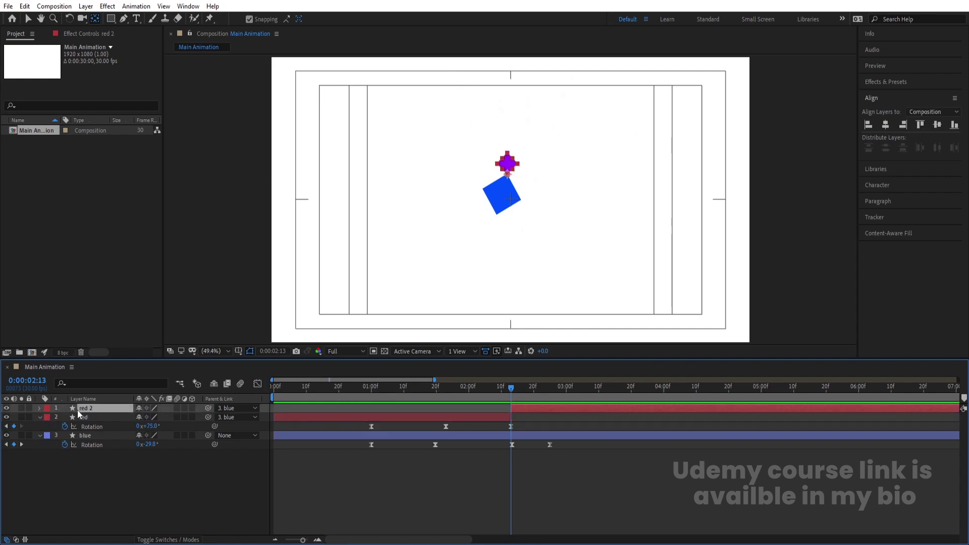
key("u")
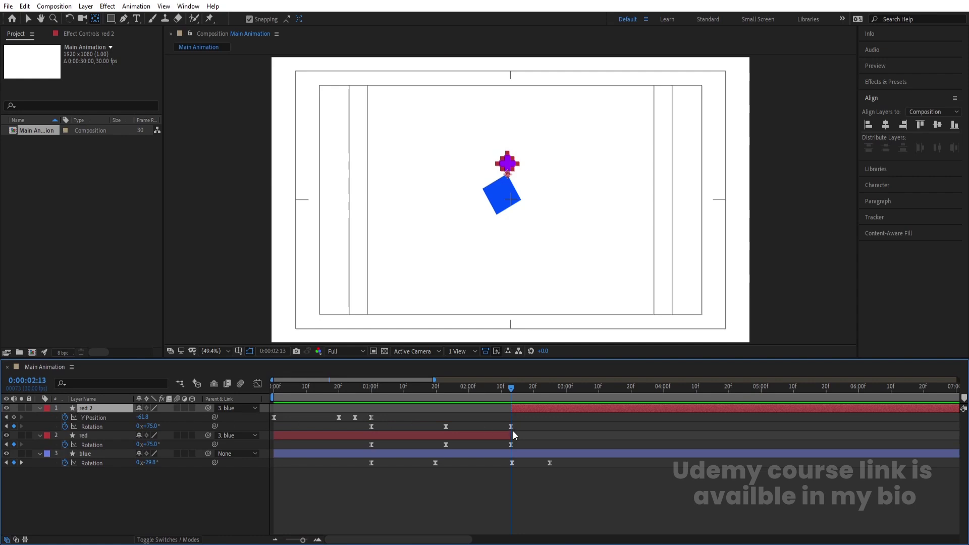
Delete all keyframes on the red 2 layer and set its parent to None
left_click_drag(516, 429, 187, 387)
key("Delete")
left_click(83, 410)
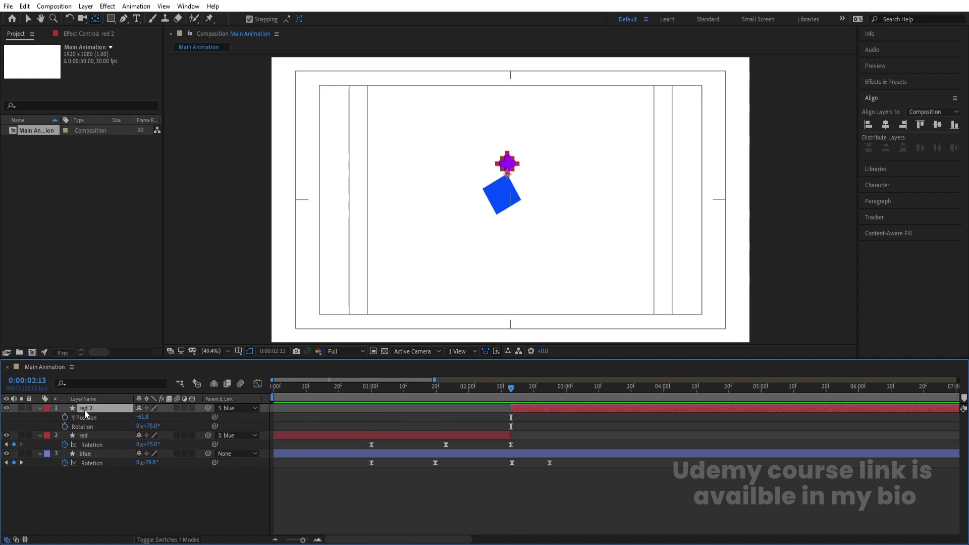
left_click(227, 408)
left_click(233, 420)
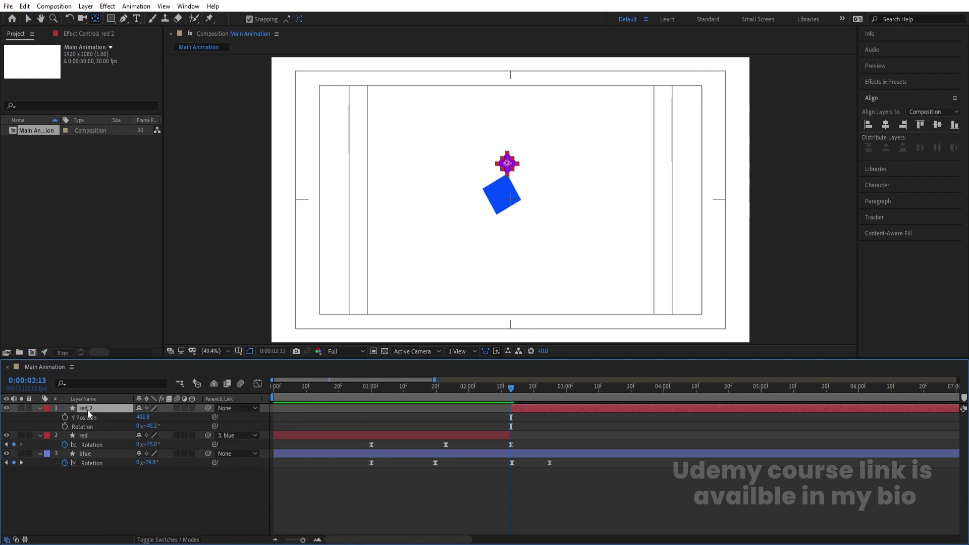
Add X Position, Y Position and Rotation keyframes to red 2 at 2:13 and reveal all its keyframed properties
key("p")
left_click(65, 426)
left_click(65, 418)
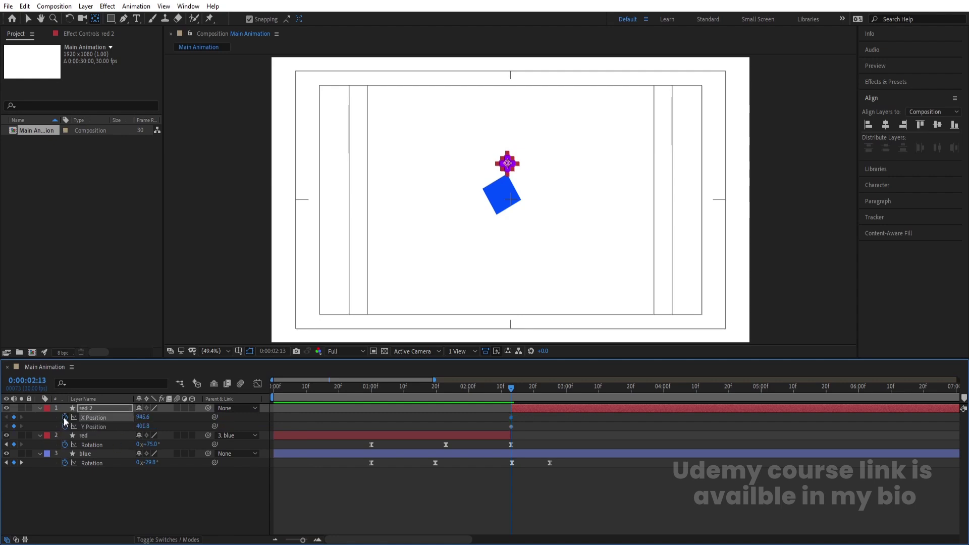
key("r")
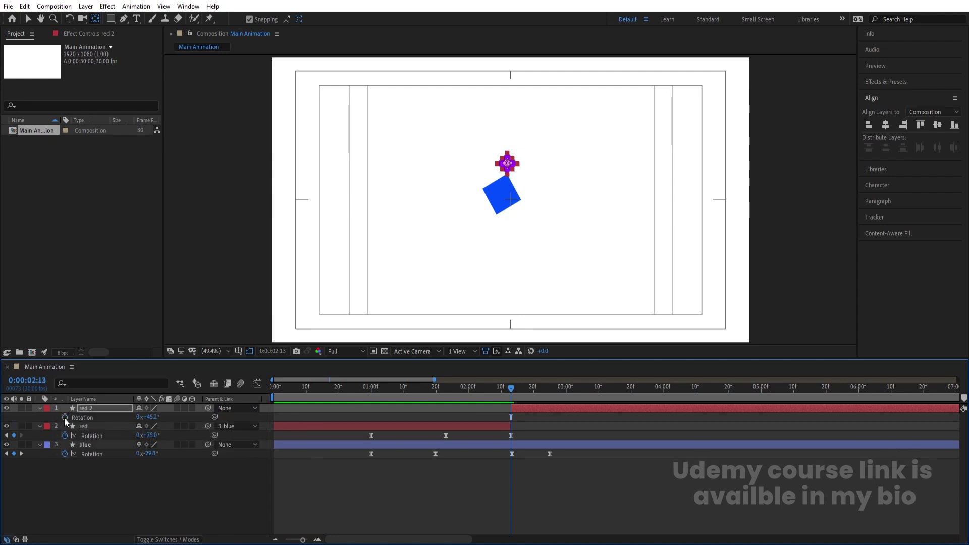
left_click(65, 417)
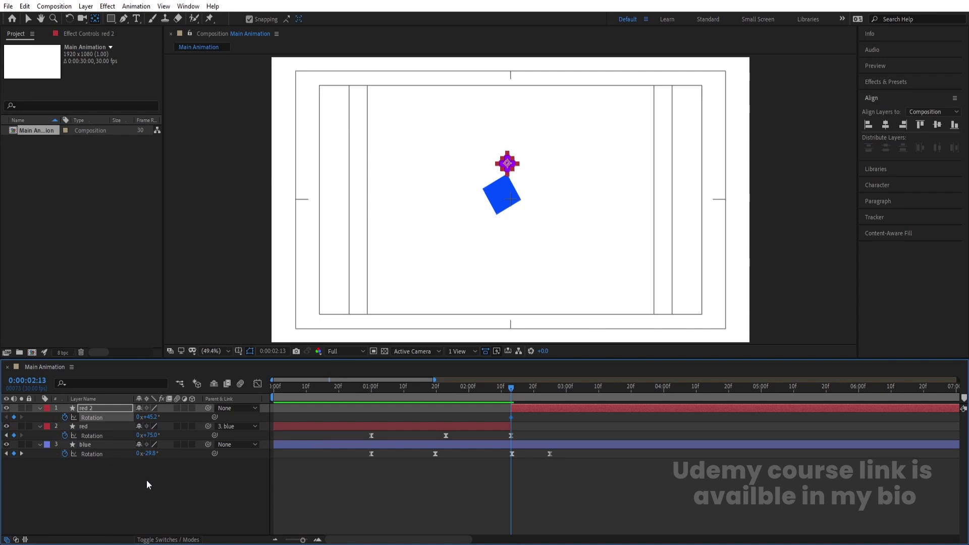
key("u")
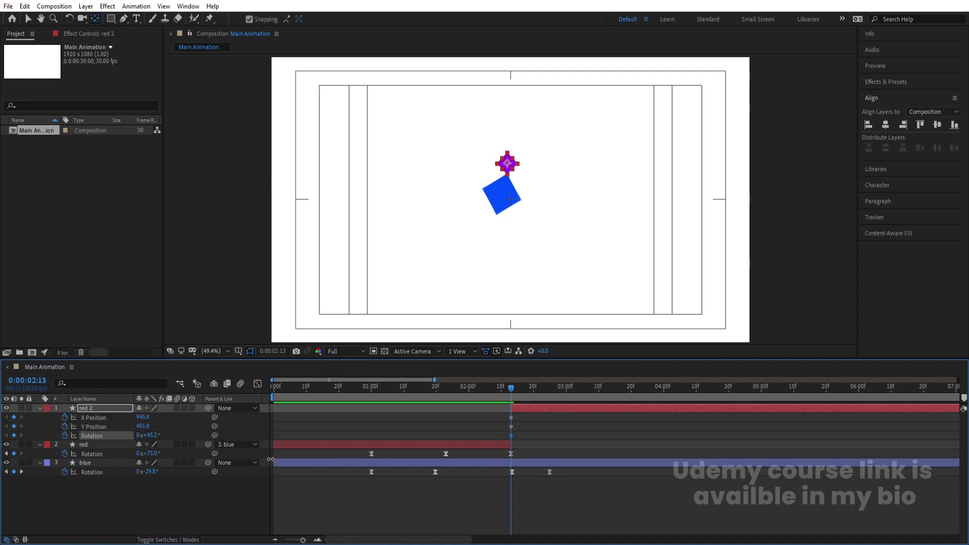
At 4:00, set red 2's Rotation to 0° and centre the layer horizontally and vertically in the composition
left_click(664, 389)
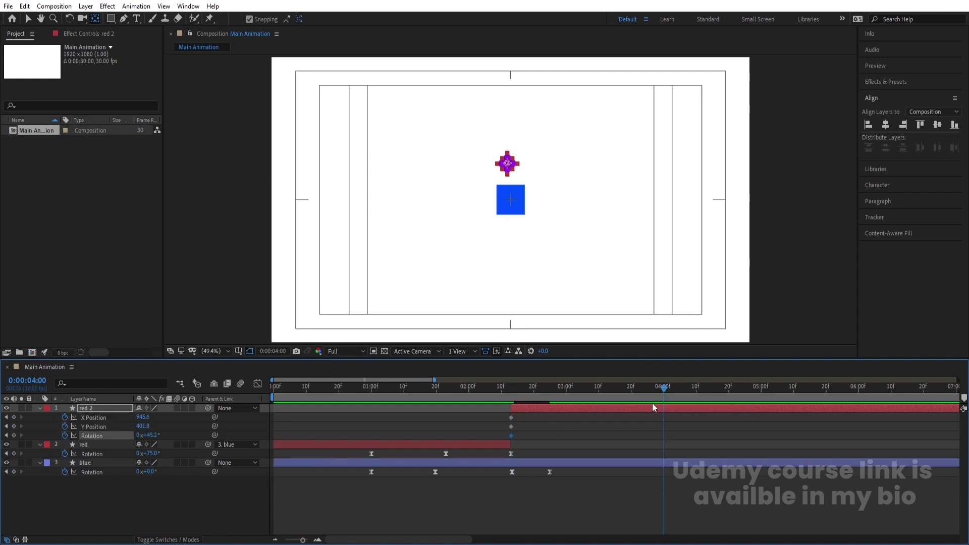
left_click(169, 424)
left_click(160, 436)
type("0")
key("Return")
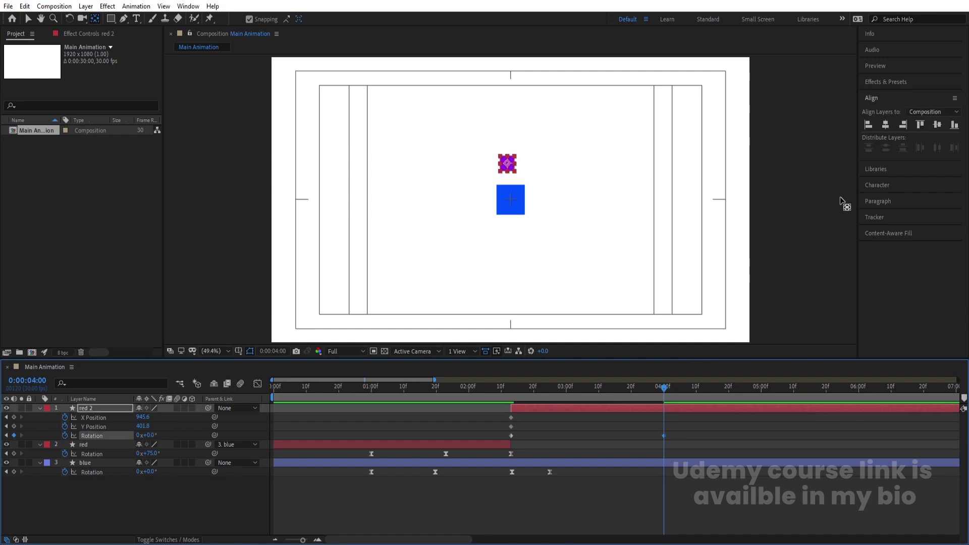
left_click(886, 126)
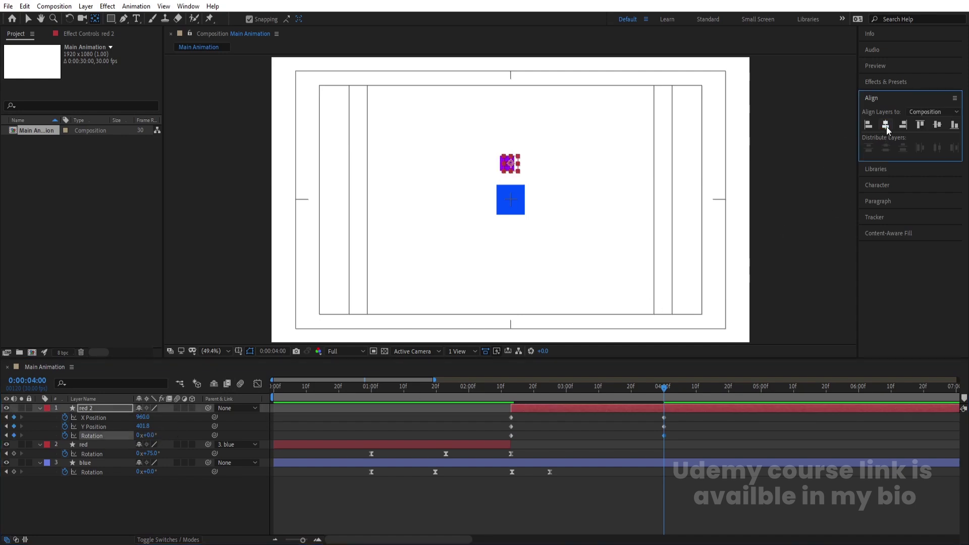
left_click(937, 125)
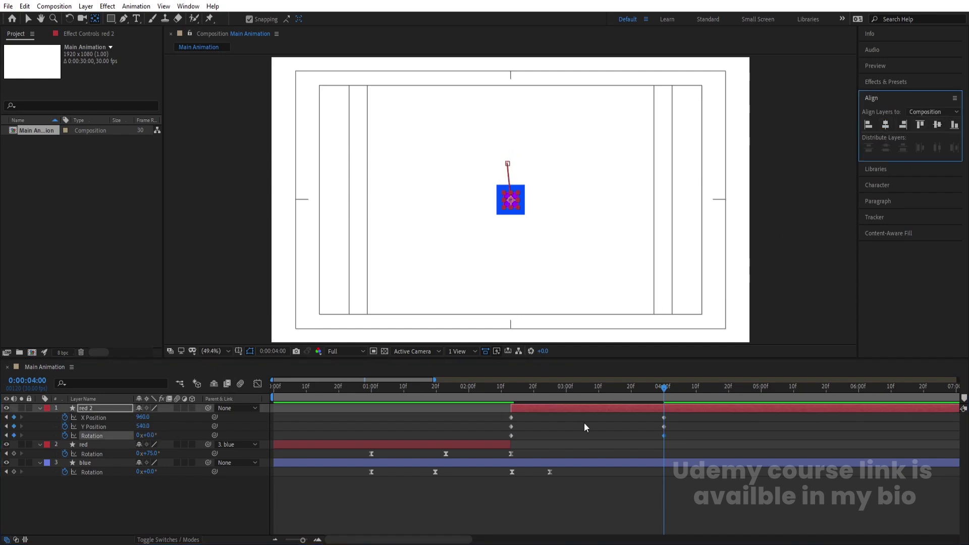
At 3:07, raise red 2 near the top of the frame with a Y Position of about 126.4
left_click_drag(598, 394, 588, 389)
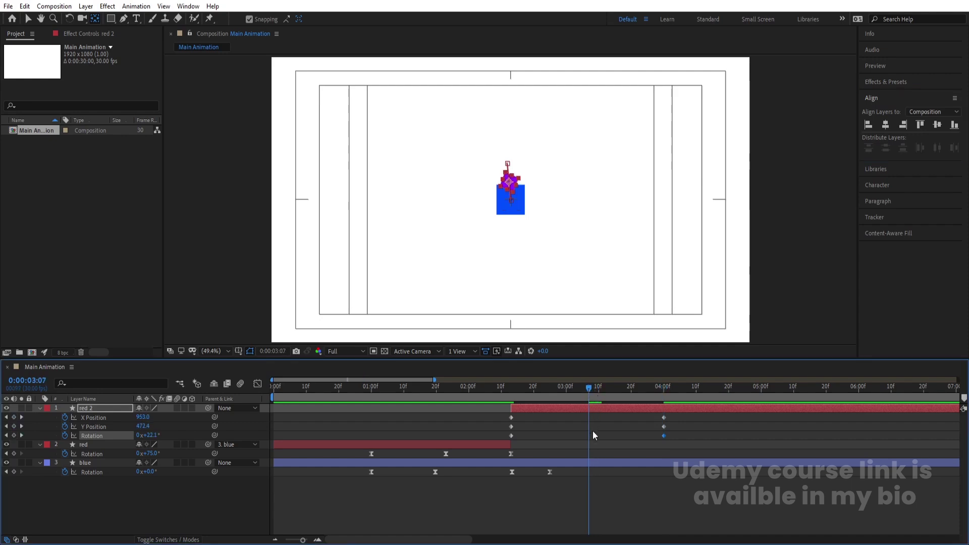
left_click(593, 413)
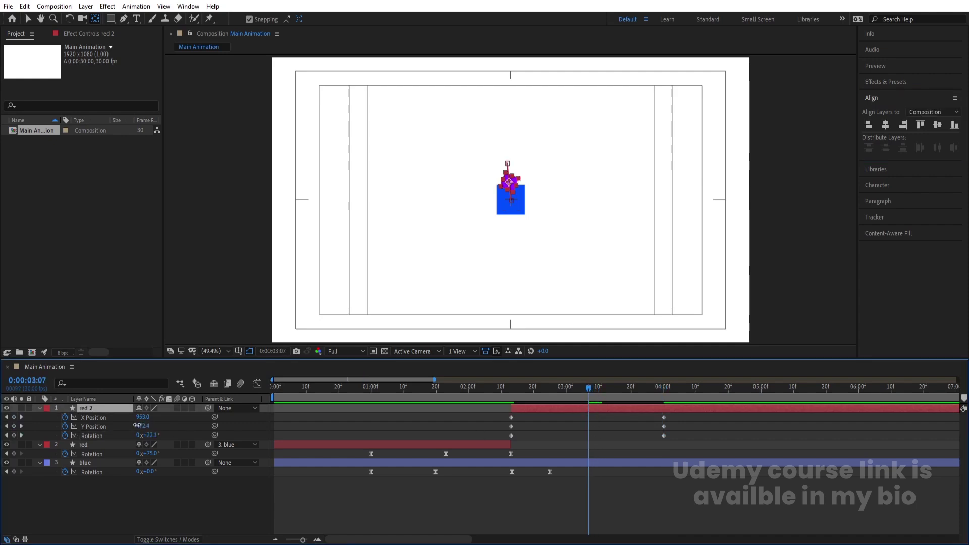
left_click_drag(143, 426, 2, 391)
left_click_drag(138, 426, 65, 412)
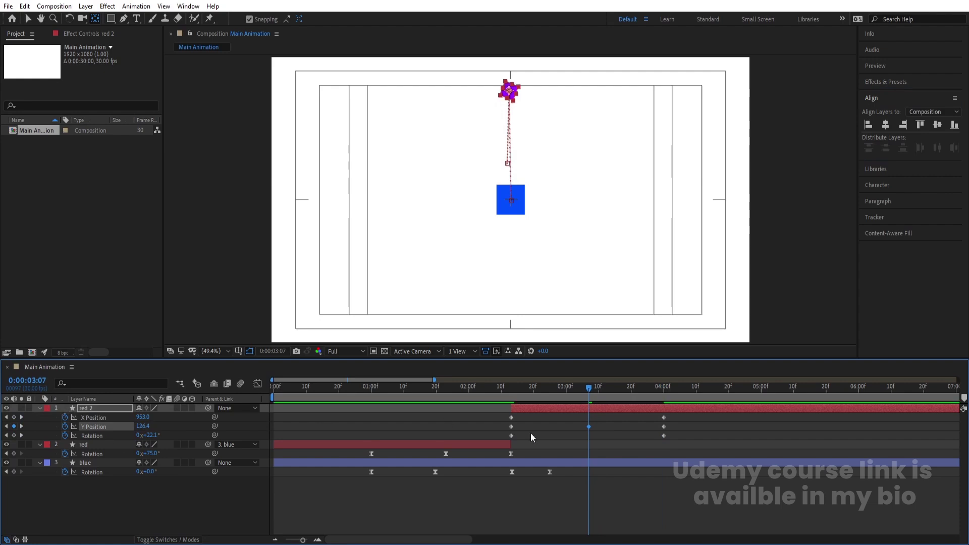
Set red 2's Rotation at 4:00 to one full backward turn, -1x+0.0°
key("k")
left_click(139, 435)
key("Return")
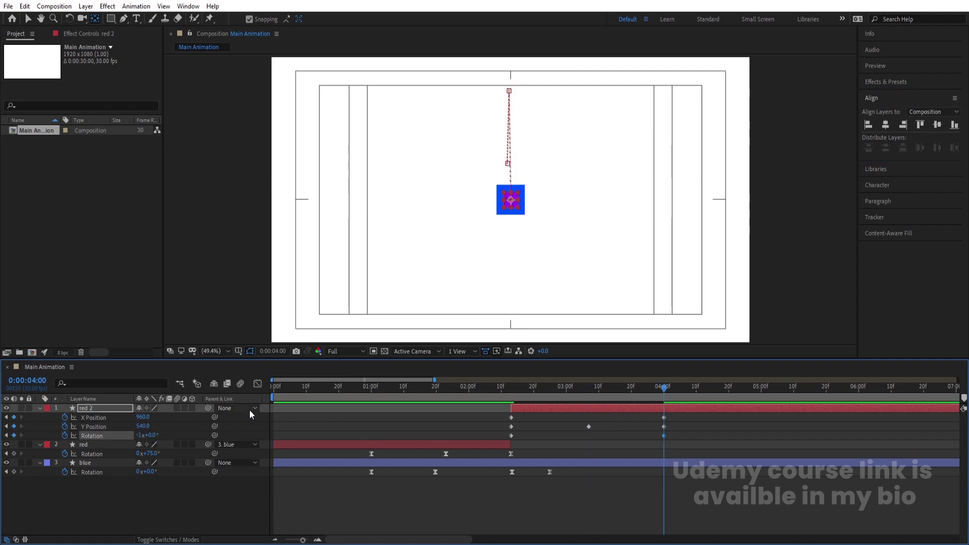
Easy Ease red 2's Y Position keyframes, shape the speed graph for a fast launch, slow peak and fast fall, and preview it
left_click(93, 428)
key("F9")
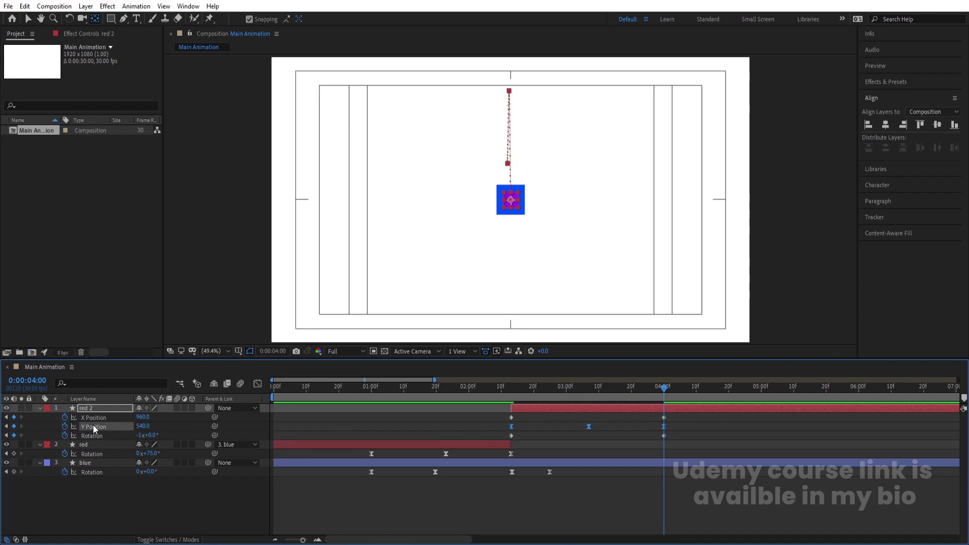
left_click(258, 385)
left_click_drag(554, 418, 524, 471)
left_click_drag(601, 480, 641, 451)
left_click_drag(543, 437, 514, 472)
left_click_drag(683, 430, 661, 464)
left_click(510, 391)
key("space")
key("space")
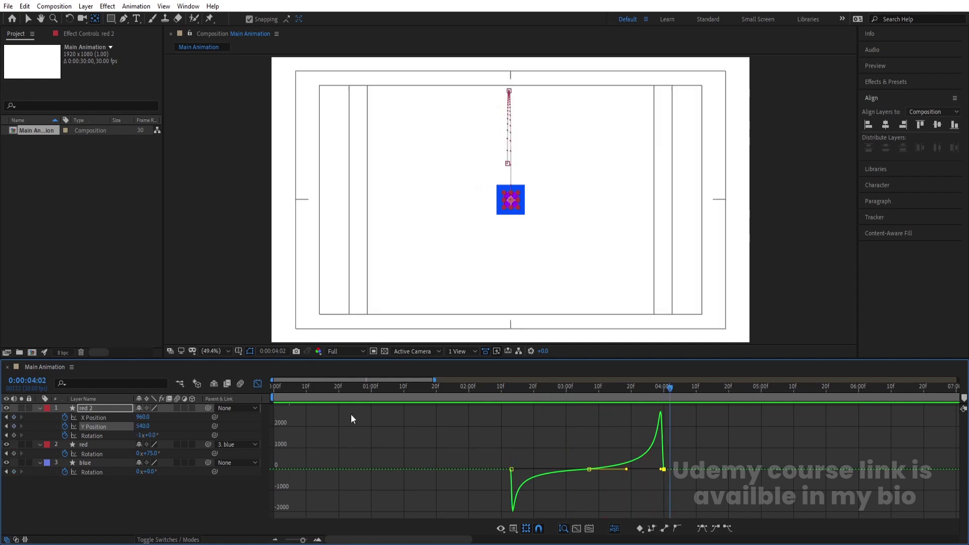
Compress red 2's position and rotation keyframes proportionally from 2:13 so the last ones land on 3:20, and preview the motion
key("shift+F3")
left_click_drag(696, 437, 462, 404)
left_click_drag(663, 418, 598, 410)
left_click(507, 391)
left_click_drag(508, 391, 631, 425)
left_click_drag(509, 386, 455, 379)
key("space")
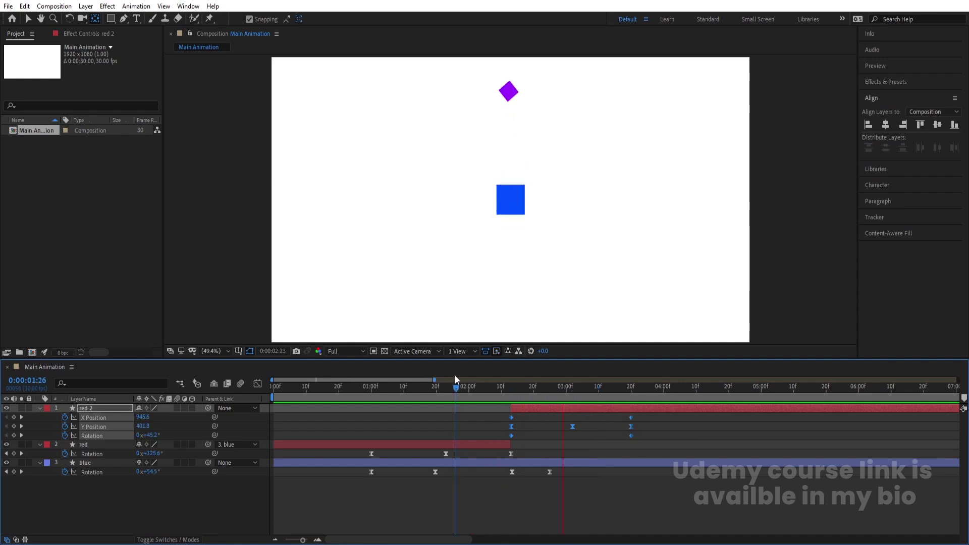
key("space")
Easy Ease red 2's Rotation keyframes and show their speed graph
left_click_drag(614, 386, 573, 384)
left_click(550, 426)
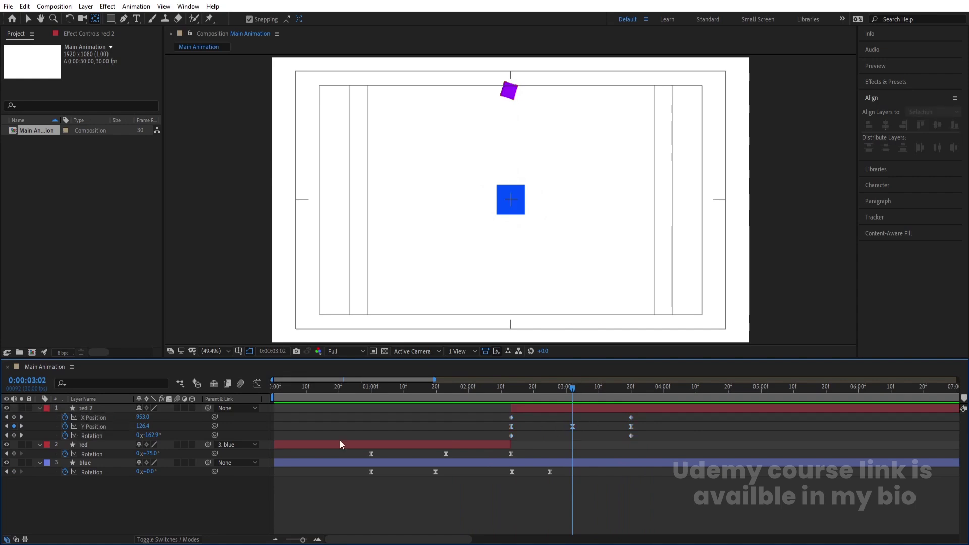
left_click(108, 436)
key("F9")
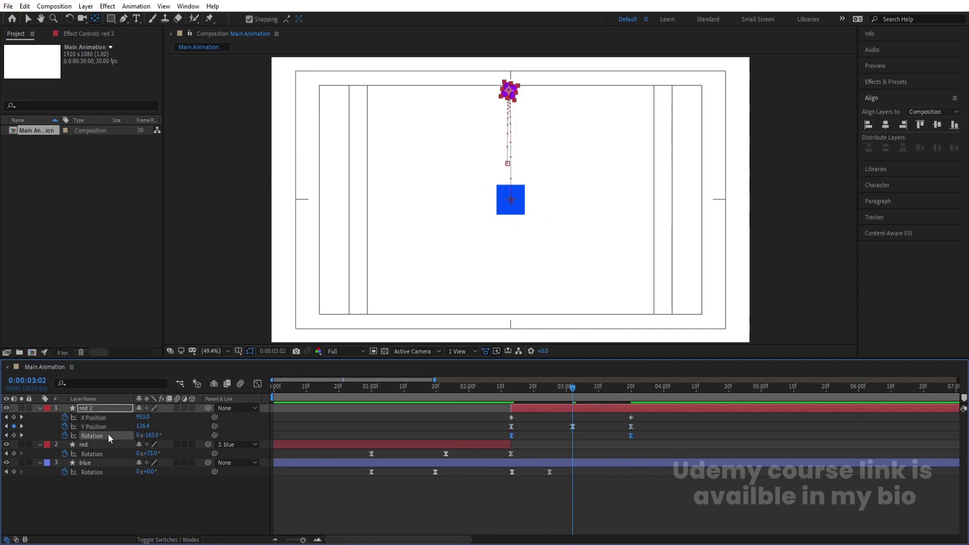
left_click(258, 384)
Try a sharper mid-jump peak in red 2's Rotation speed graph, preview it, and undo the curve shaping
left_click_drag(582, 468, 690, 404)
left_click_drag(611, 415, 592, 415)
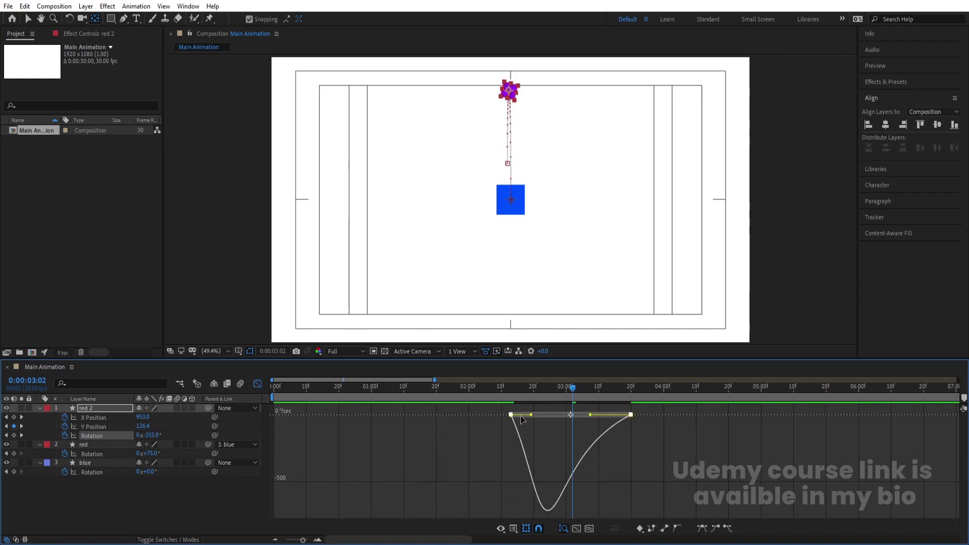
left_click_drag(533, 419, 549, 416)
left_click(505, 392)
left_click_drag(505, 388, 480, 387)
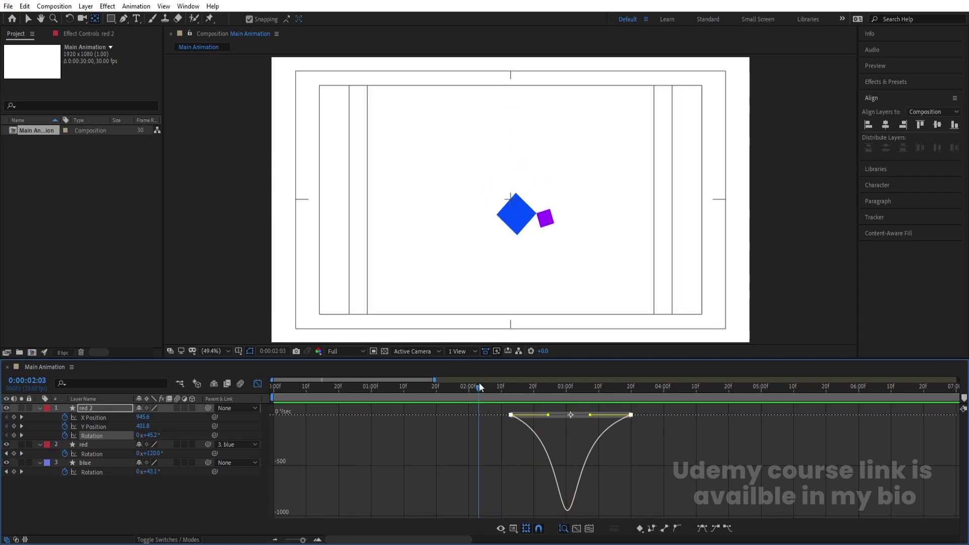
key("space")
key("space")
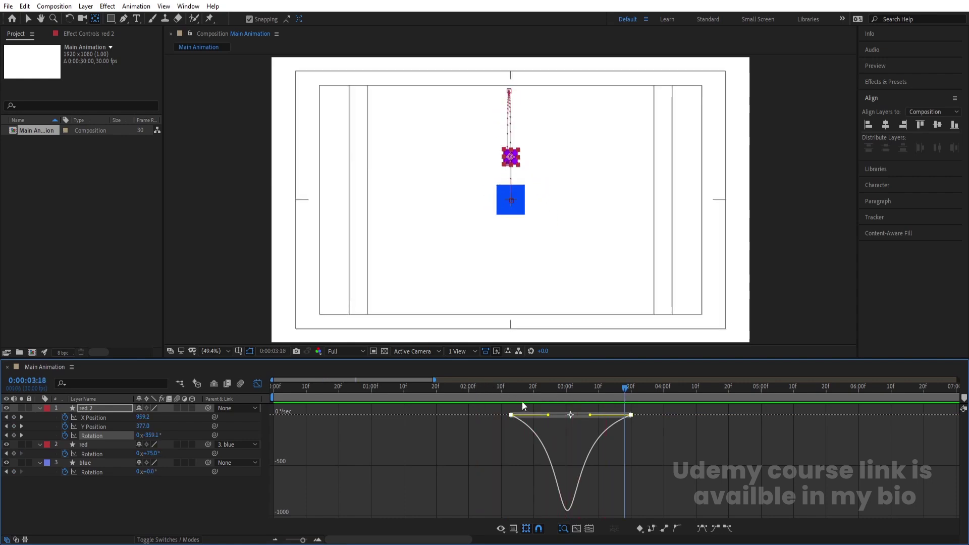
key("ctrl+z")
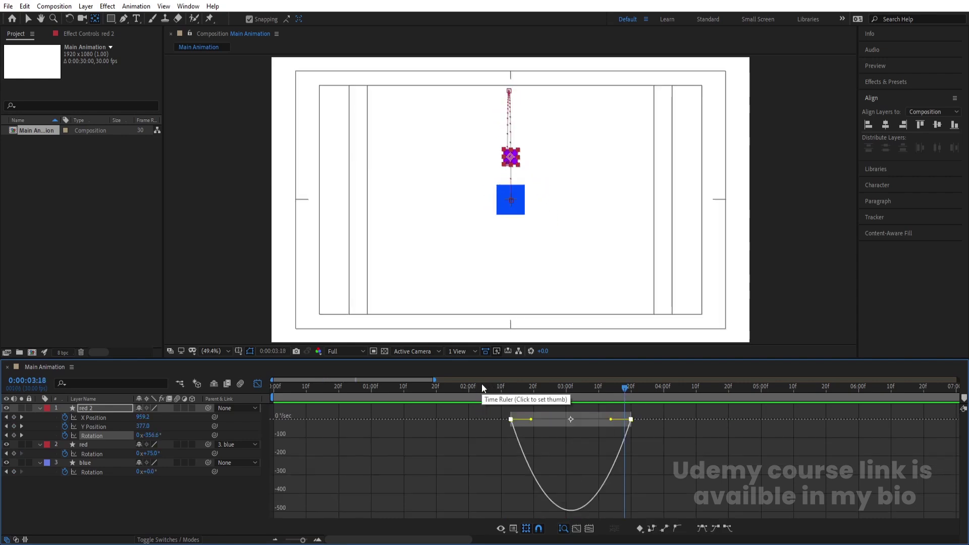
Play back red 2's spin with the plain Easy Ease rotation and return to the keyframe view
left_click(509, 387)
key("space")
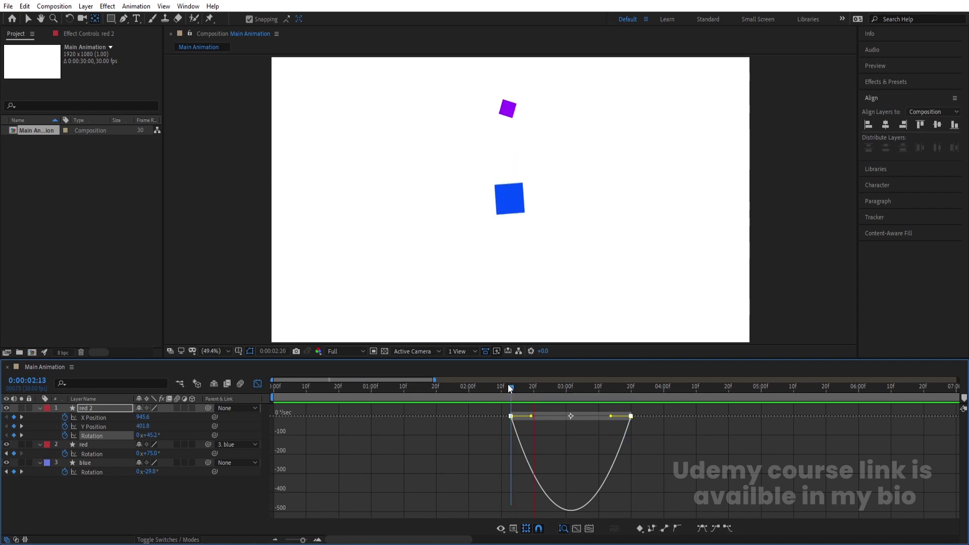
key("space")
key("shift+F3")
left_click_drag(503, 386, 472, 386)
key("space")
key("space")
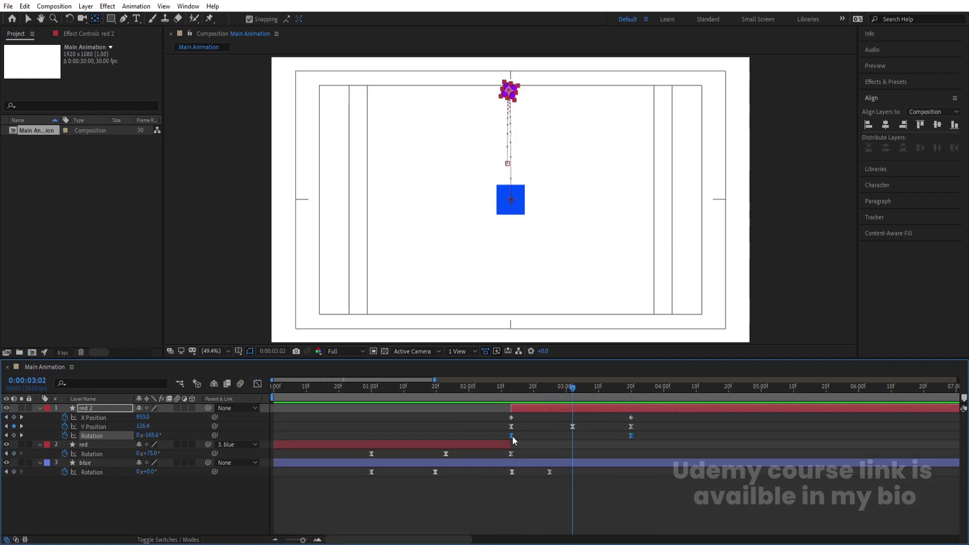
Make red 2's Rotation keyframe at 2:13 linear, preview the spin, and Easy Ease only the keyframe at 3:20
left_click(510, 436, "ctrl")
left_click_drag(519, 386, 499, 390)
key("space")
left_click(645, 438)
left_click(631, 437)
key("F9")
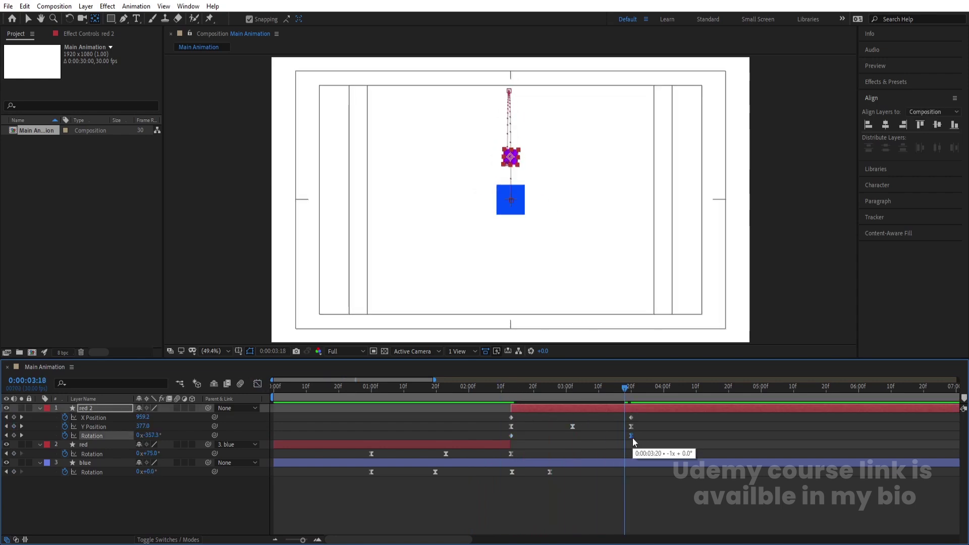
Add a Scale keyframe to red 2 at 3:02, the peak of its jump
left_click_drag(535, 387, 573, 389)
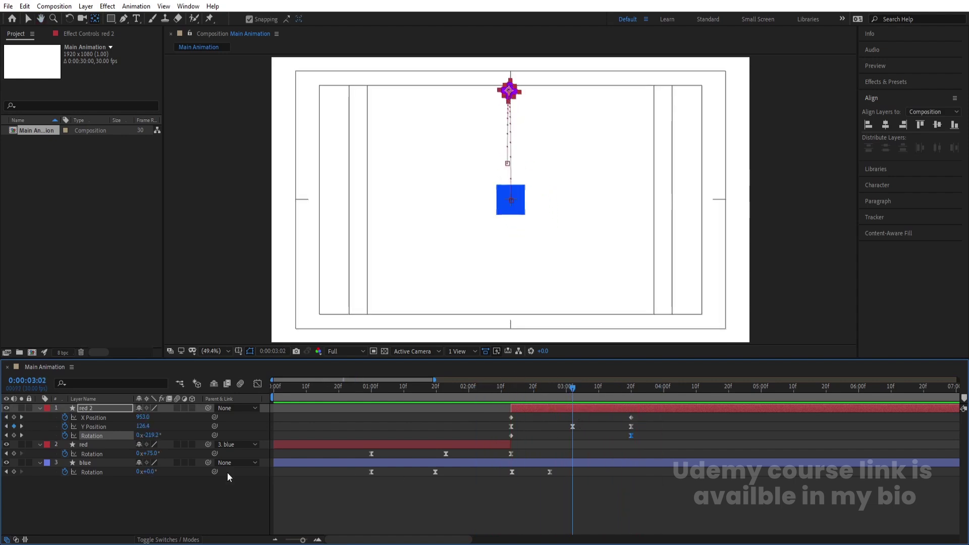
key("s")
left_click(65, 418)
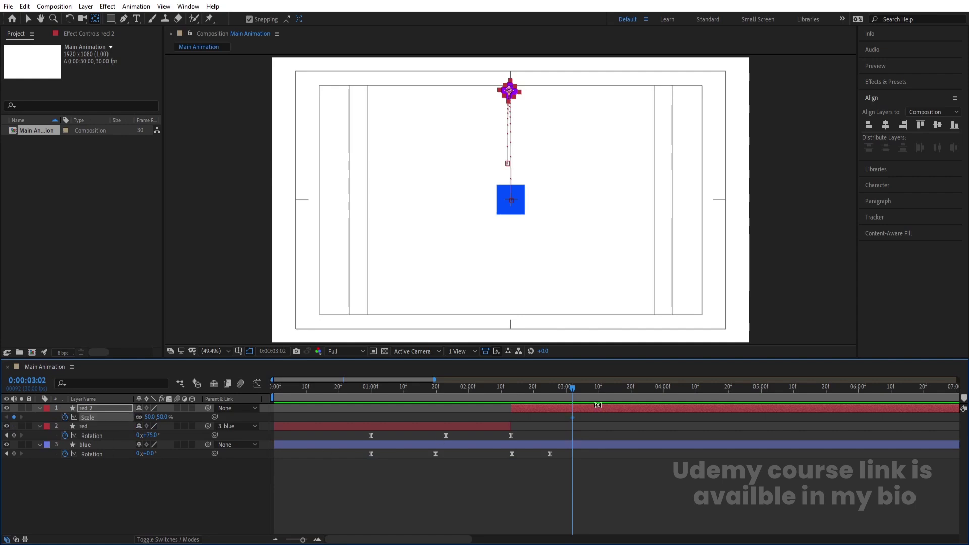
Set red 2's Scale to 100% at 3:20 with Easy Ease on both Scale keyframes, and preview the landing
key("u")
key("k")
left_click(151, 437)
type("100")
key("Return")
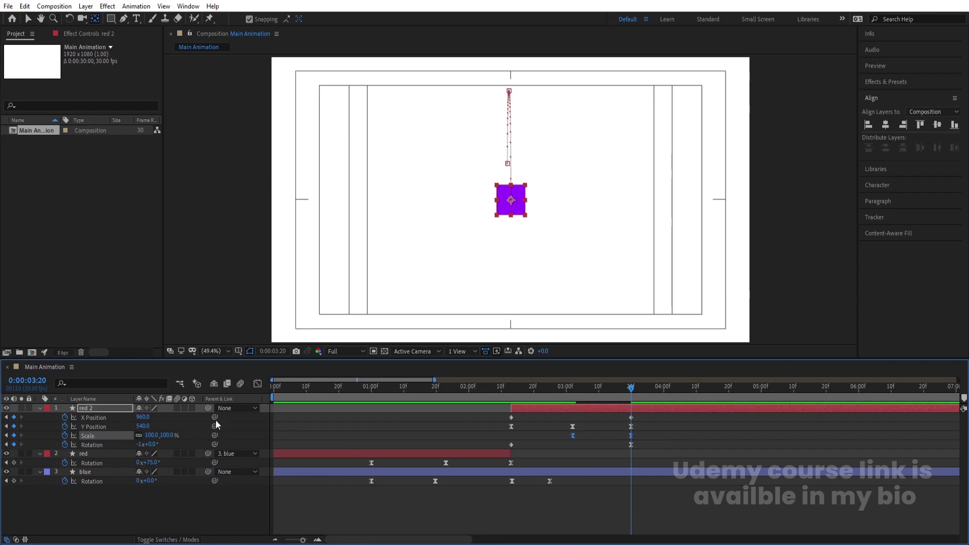
key("space")
key("space")
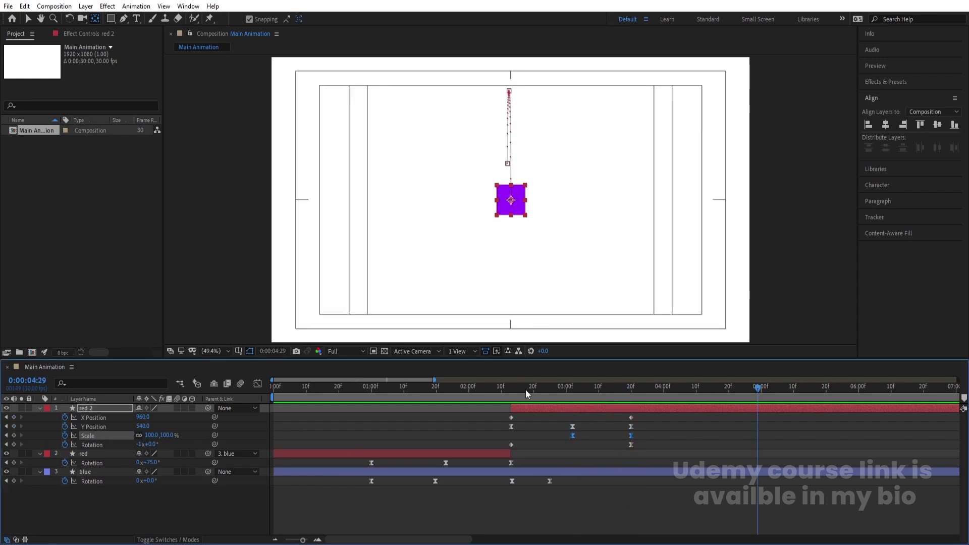
Deselect everything and collapse the revealed properties of all three layers
left_click_drag(523, 398, 583, 409)
key("ctrl+shift+a")
key("u")
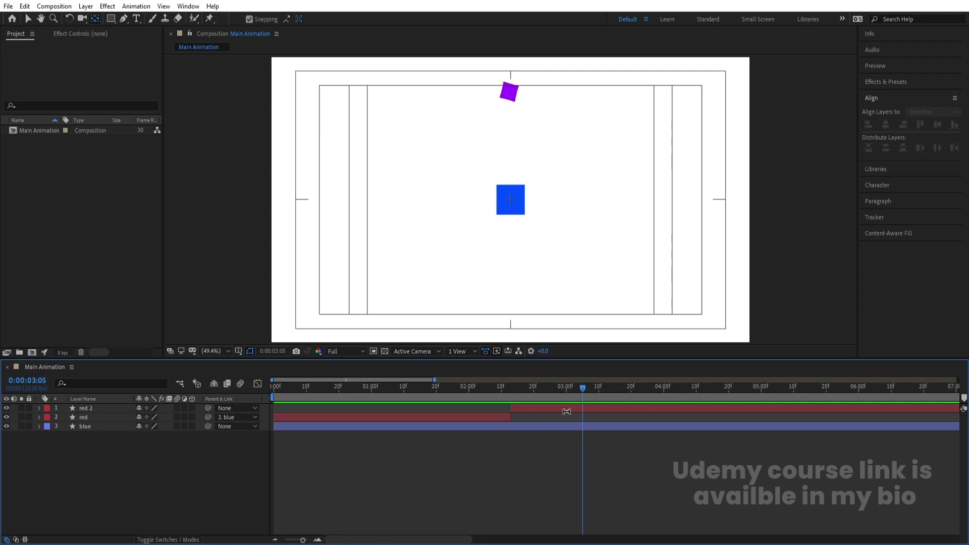
Pre-compose the red 2, red and blue layers into a composition named Animation 01 and preview it
left_click_drag(120, 448, 81, 408)
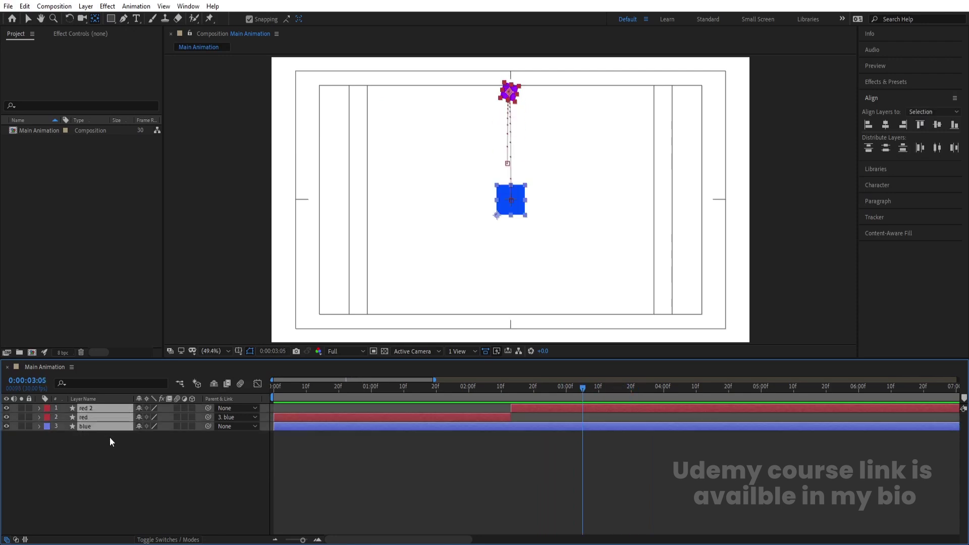
key("ctrl+shift+c")
type("Animation ")
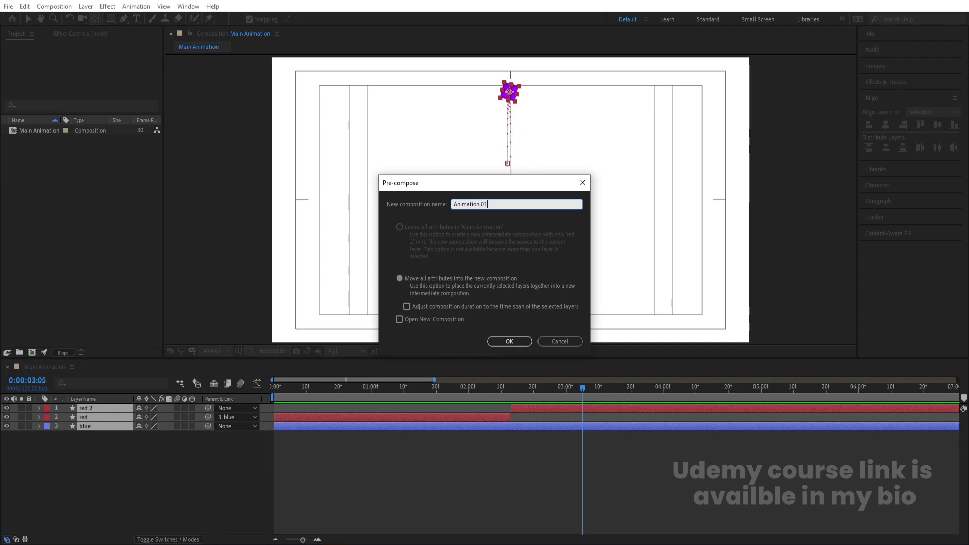
type("01")
key("Return")
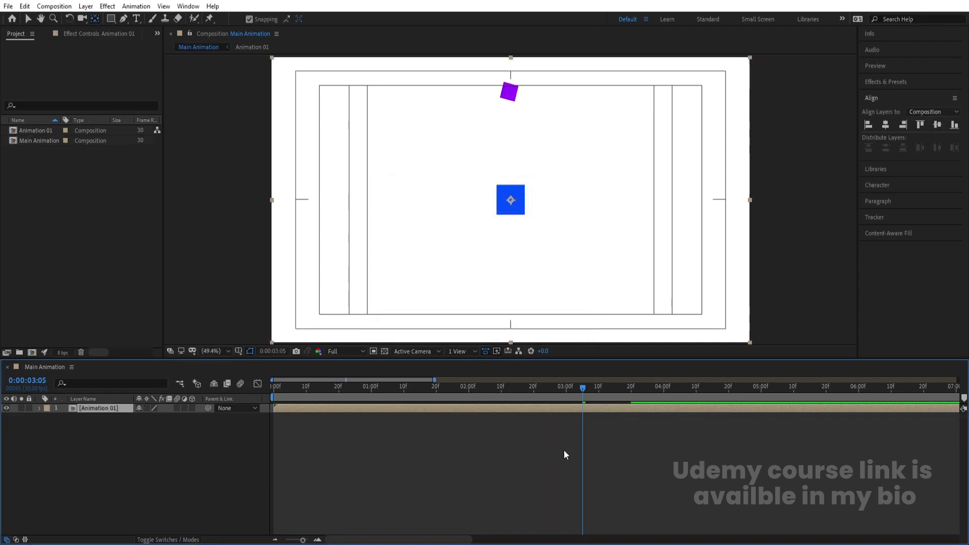
key("space")
key("space")
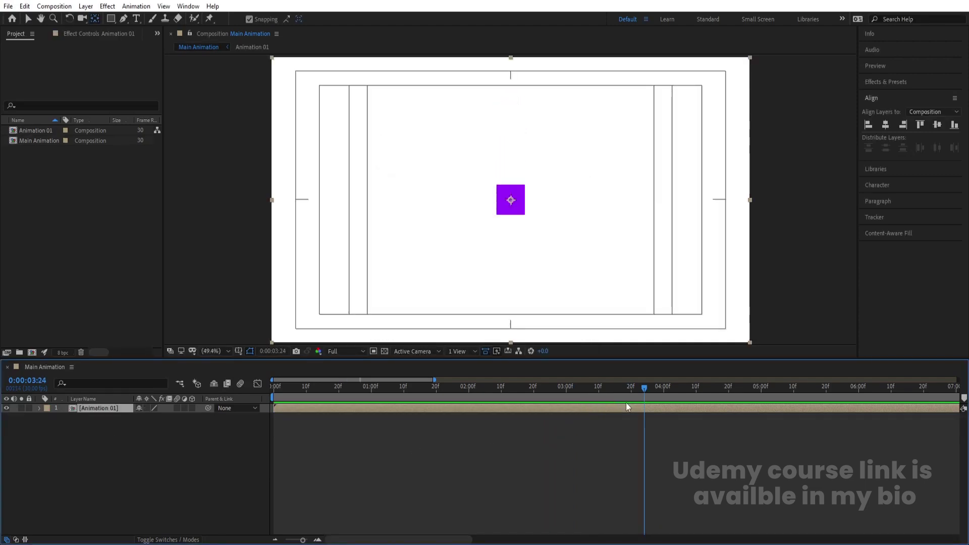
Duplicate the Animation 01 layer in Main Animation and shift the copy so it starts at 3:20
left_click_drag(636, 392, 631, 391)
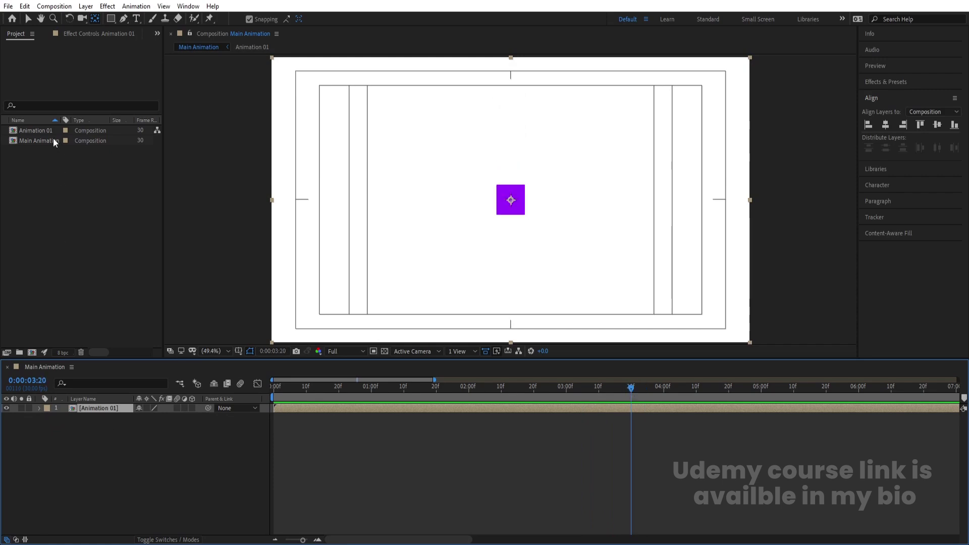
key("ctrl+d")
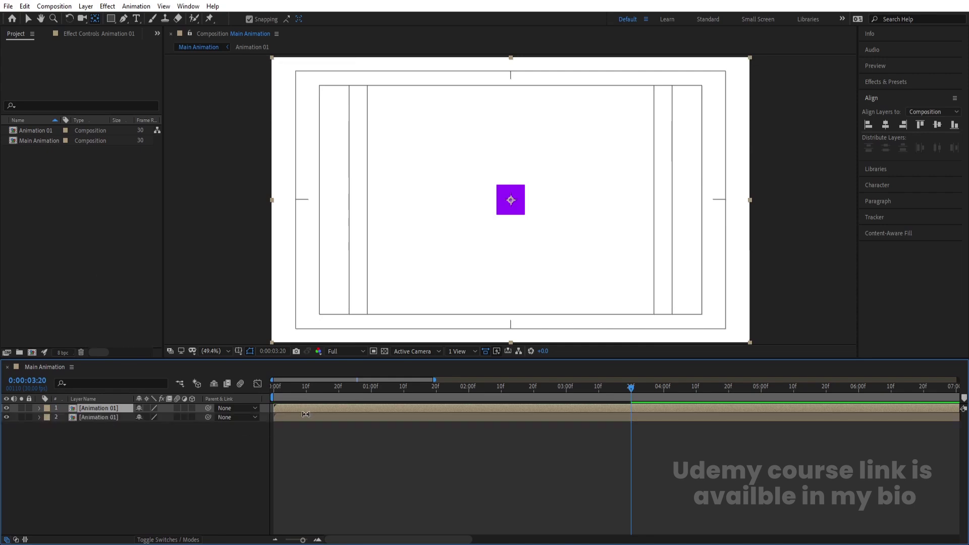
left_click_drag(293, 408, 641, 416)
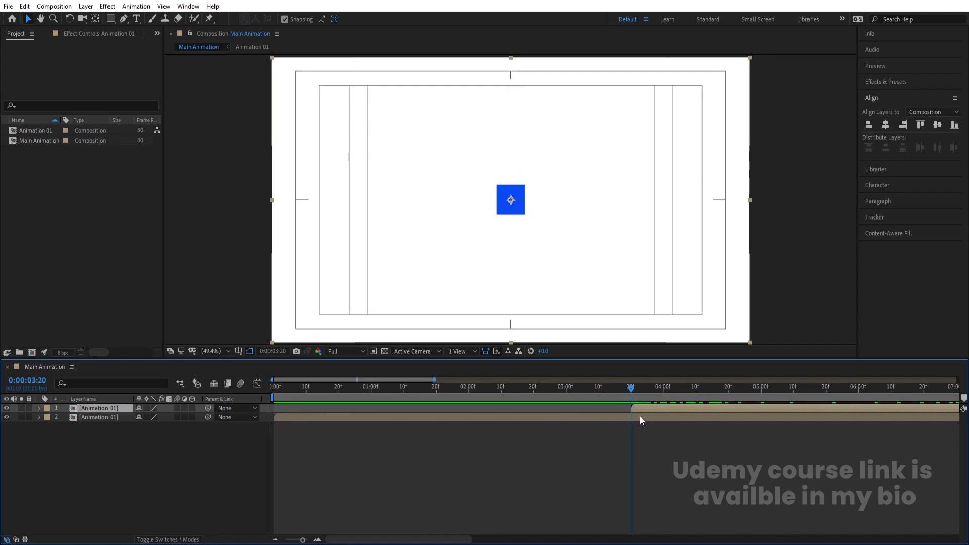
Split the original Animation 01 layer at 3:20, delete the part after the split, and preview the second run
left_click(626, 419)
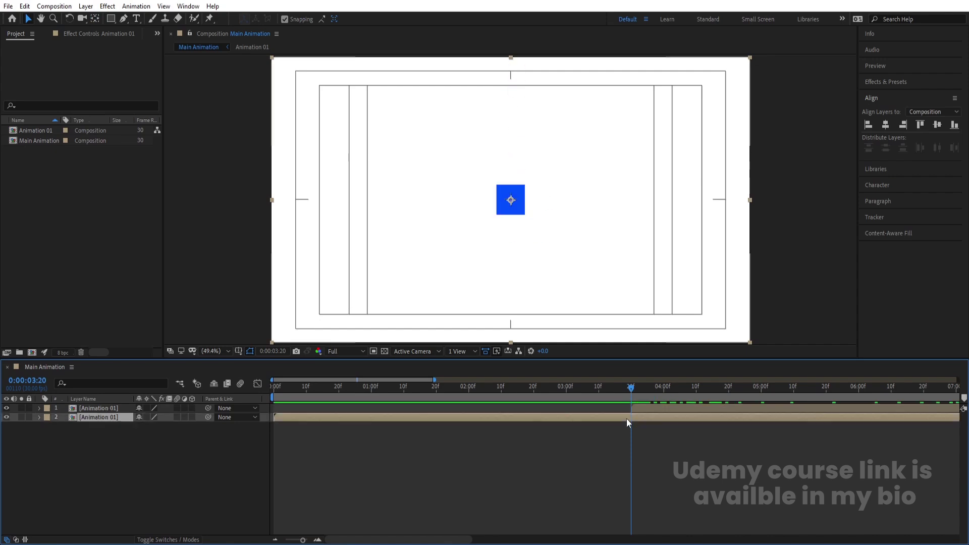
left_click(120, 428)
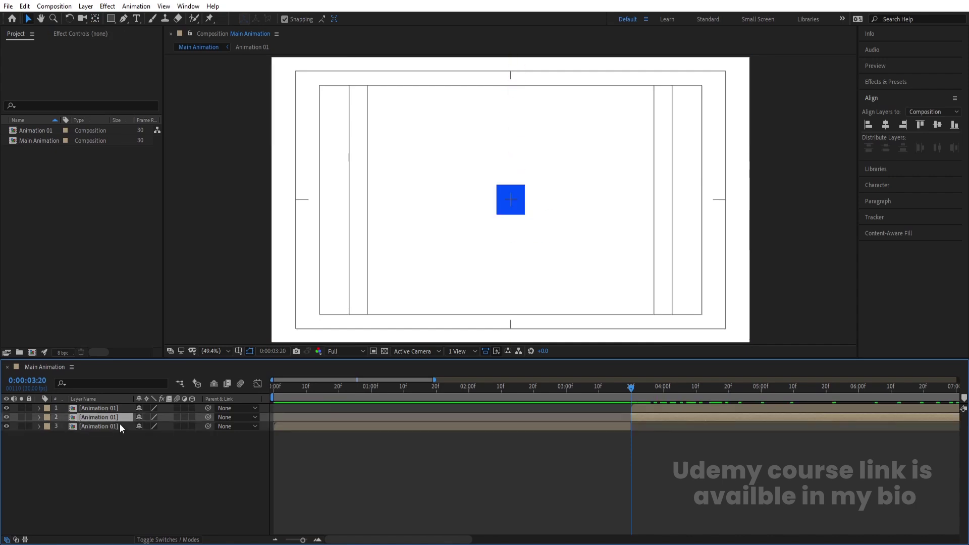
left_click(651, 411)
key("space")
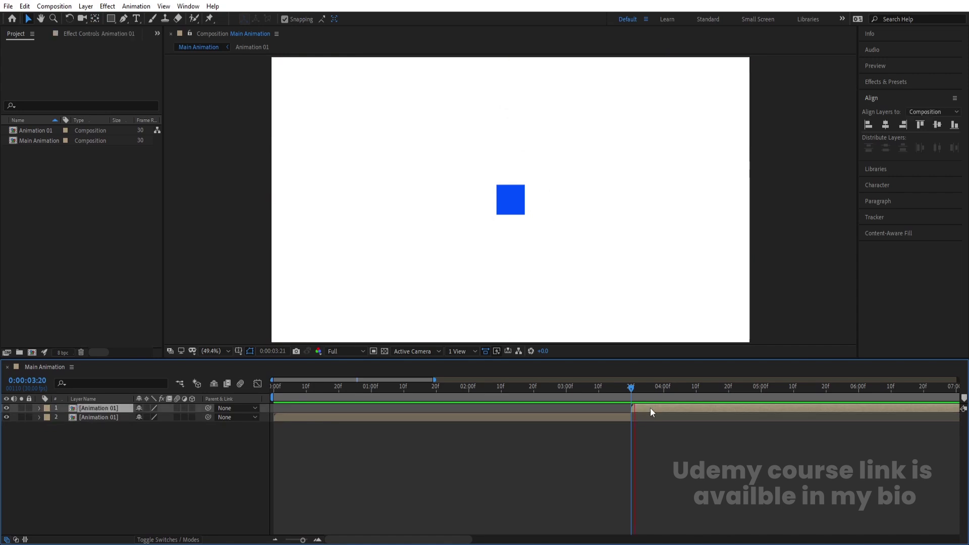
key("space")
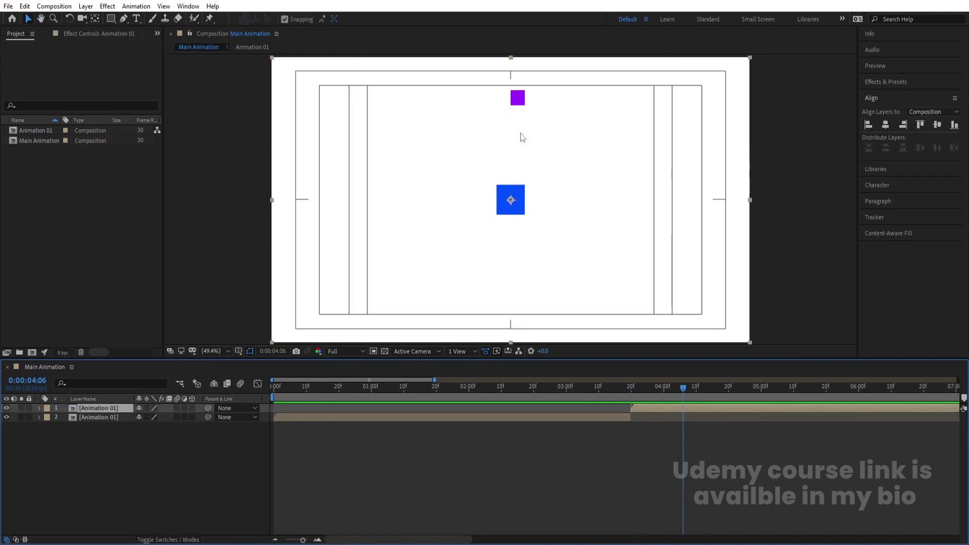
key("space")
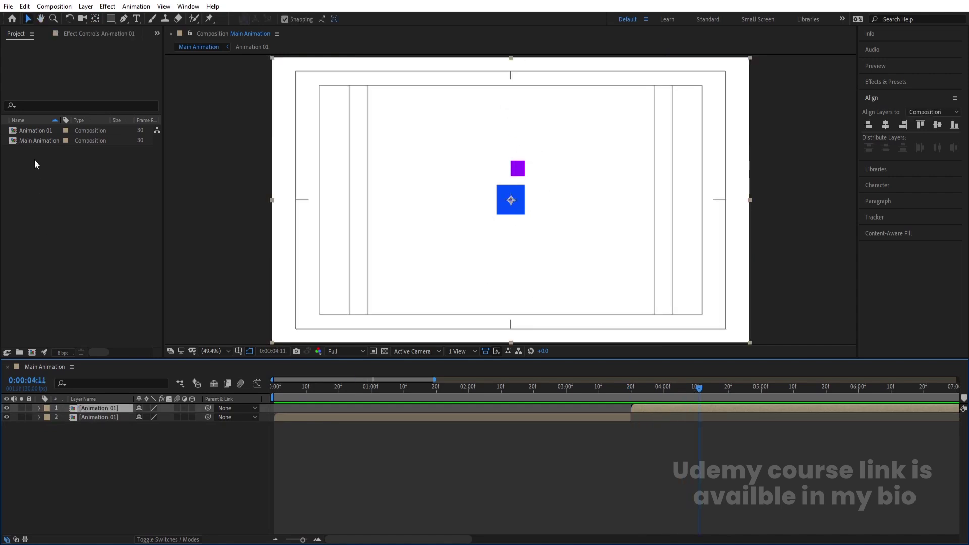
Duplicate the Animation 01 composition as Animation 02 and replace the upper layer's source with it
left_click(25, 130)
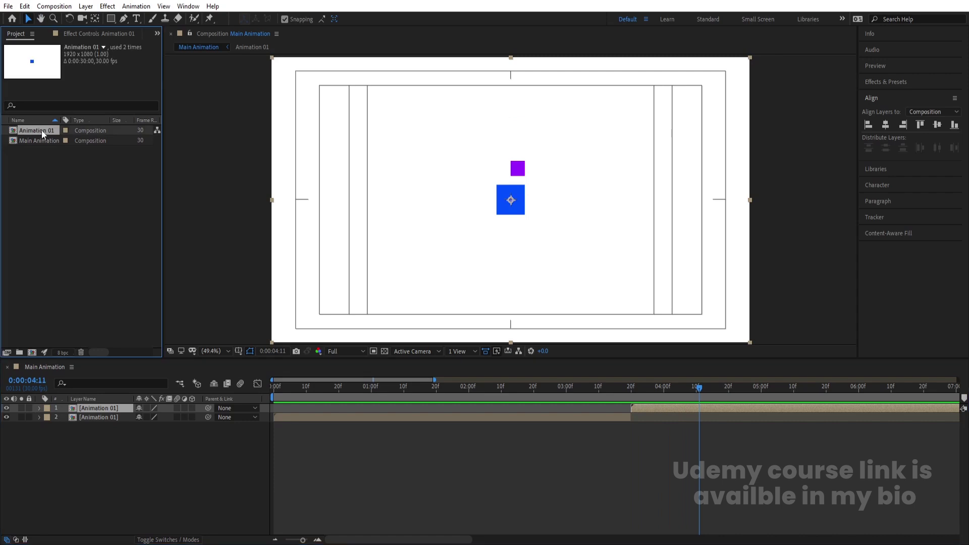
key("ctrl+d")
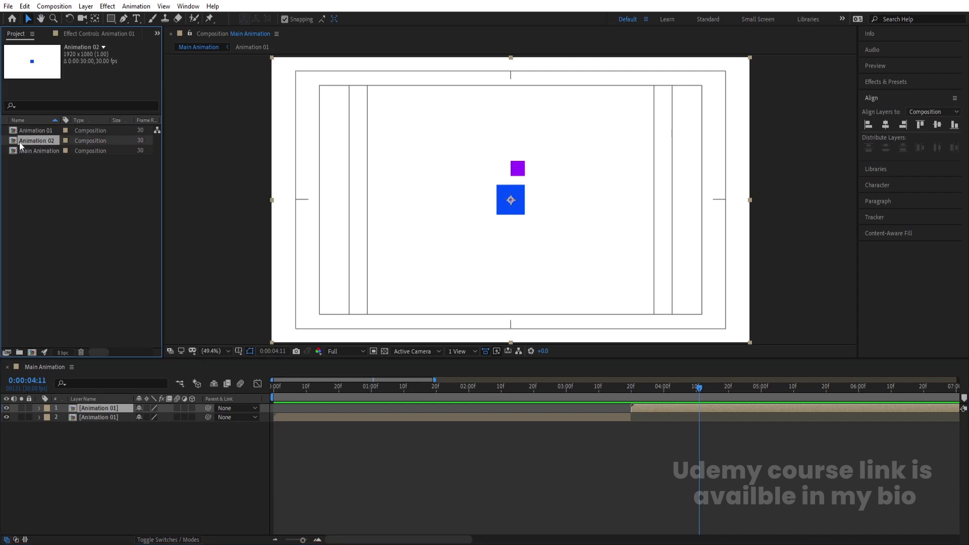
left_click_drag(22, 141, 104, 411)
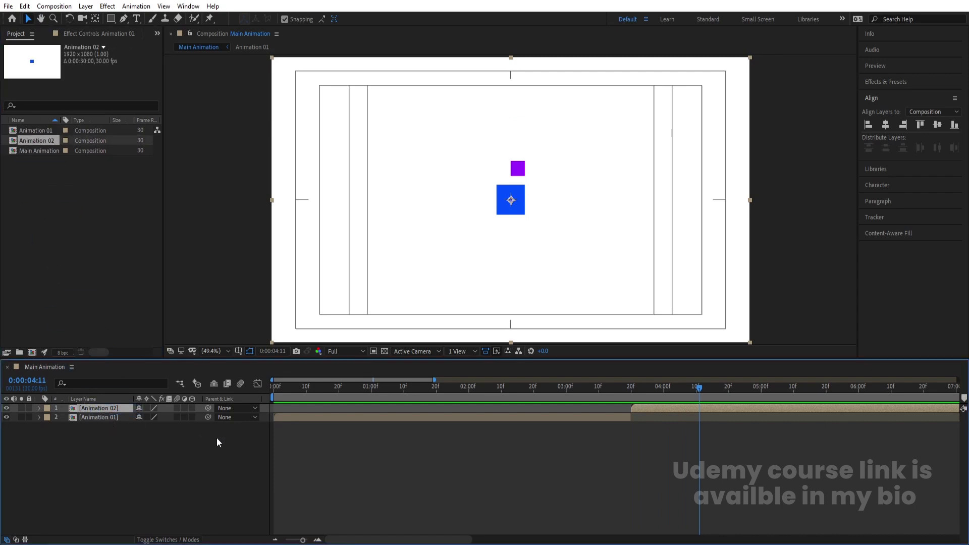
In Animation 02, duplicate red 2, red and blue at 1:00 and place the copies beside the originals as a colour reference
double_click(101, 408)
key("Page_Down")
key("Page_Down")
key("Page_Down")
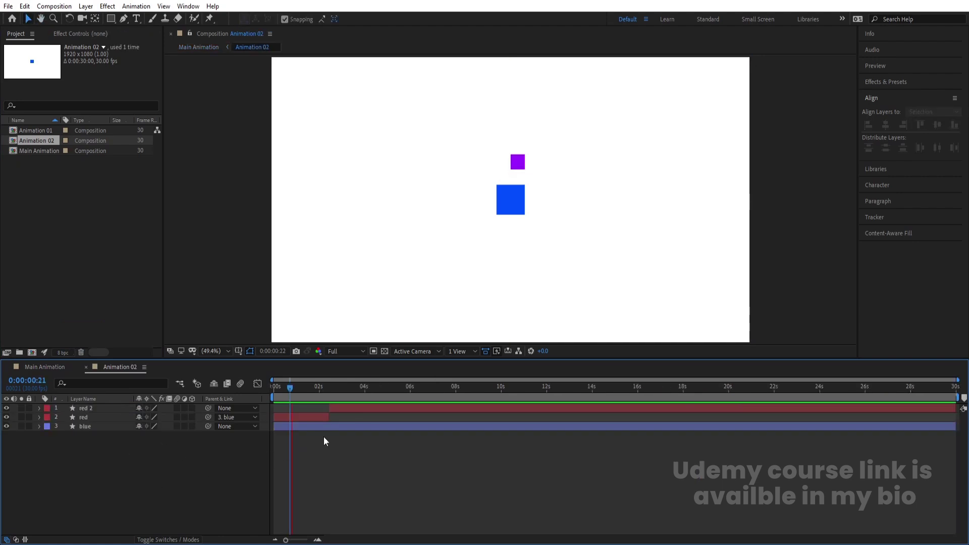
left_click_drag(136, 480, 119, 399)
key("ctrl+d")
left_click(514, 207)
left_click_drag(514, 207, 647, 183)
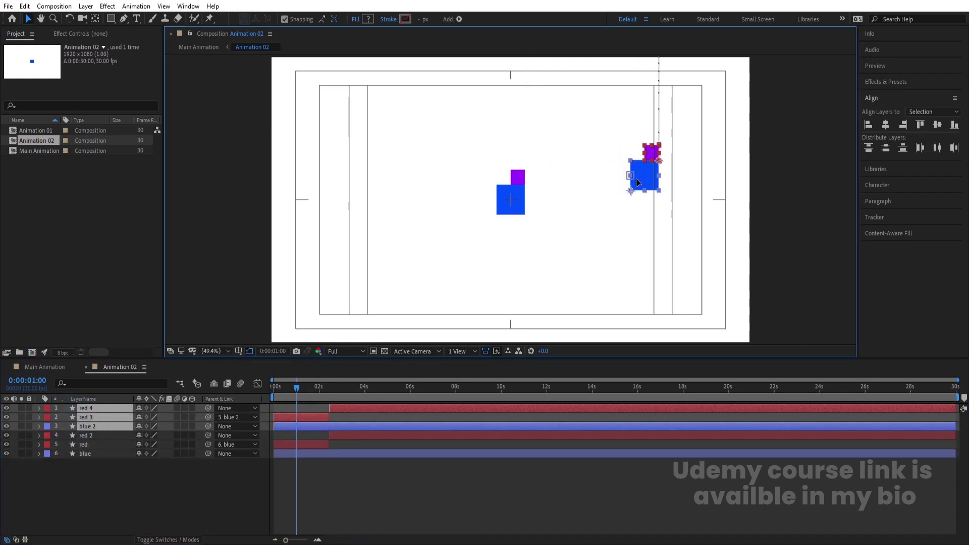
left_click(328, 483)
Change the original blue layer's fill to purple 9C00FF, sampled from the purple square in the reference copies
left_click(511, 202)
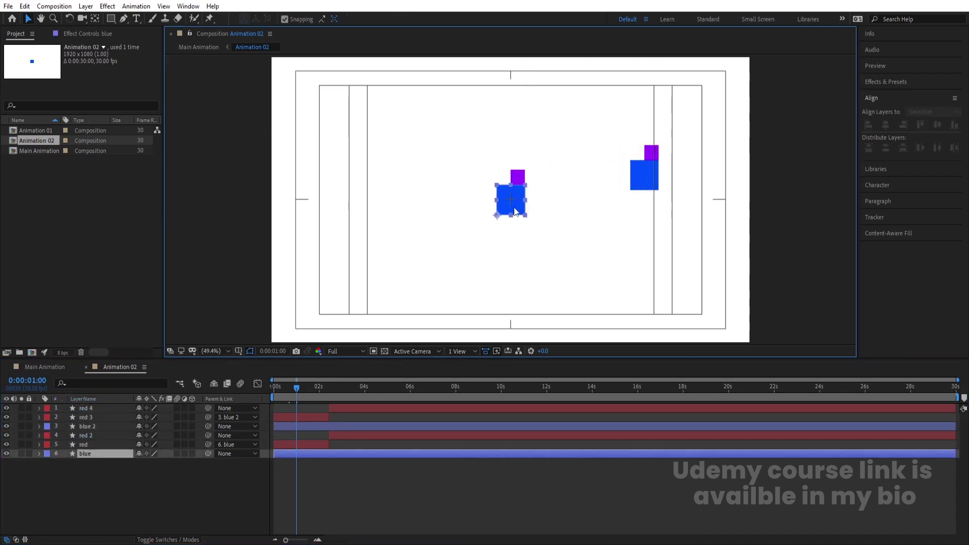
left_click(368, 19)
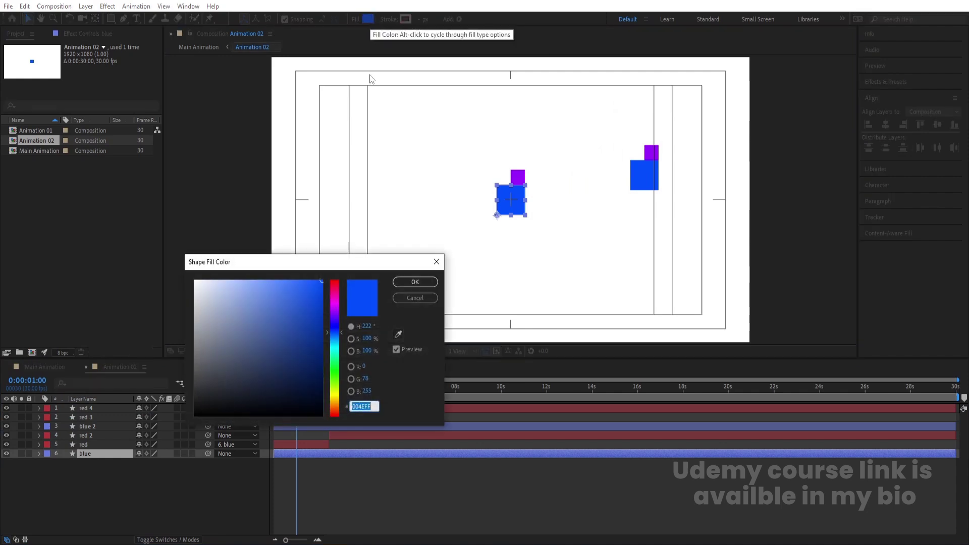
left_click(398, 334)
left_click(662, 143)
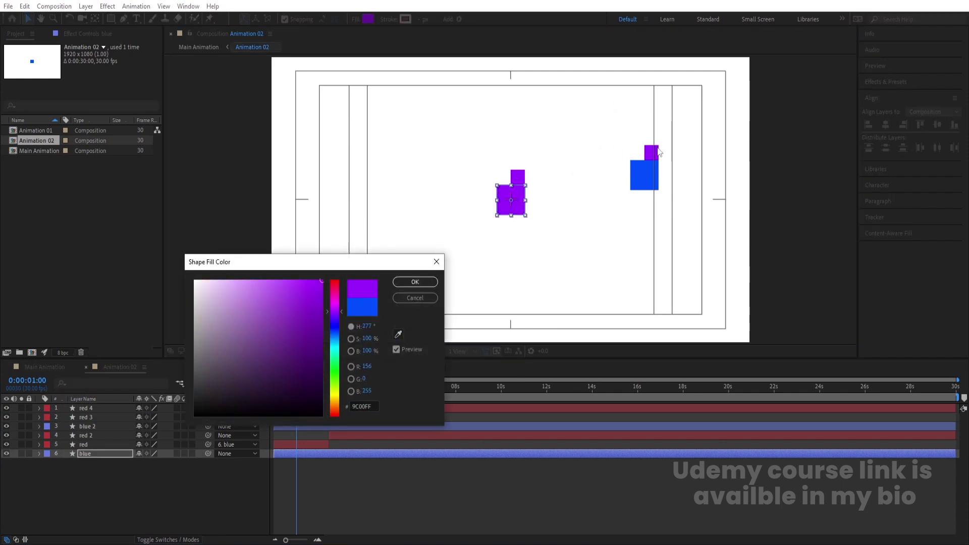
key("Return")
Change the fill of the red and red 2 layers to the blue sampled from the reference copy of the large square
left_click(95, 445)
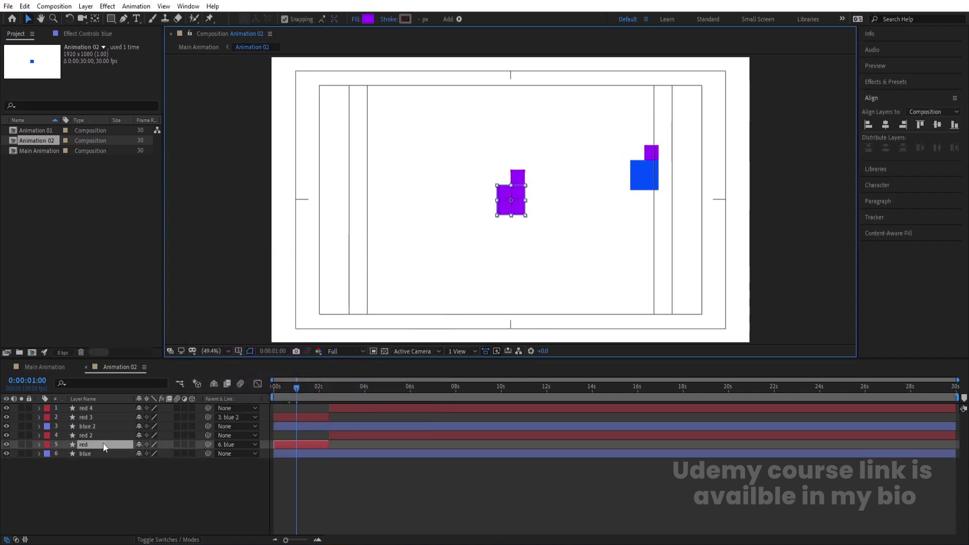
left_click(96, 435, "ctrl")
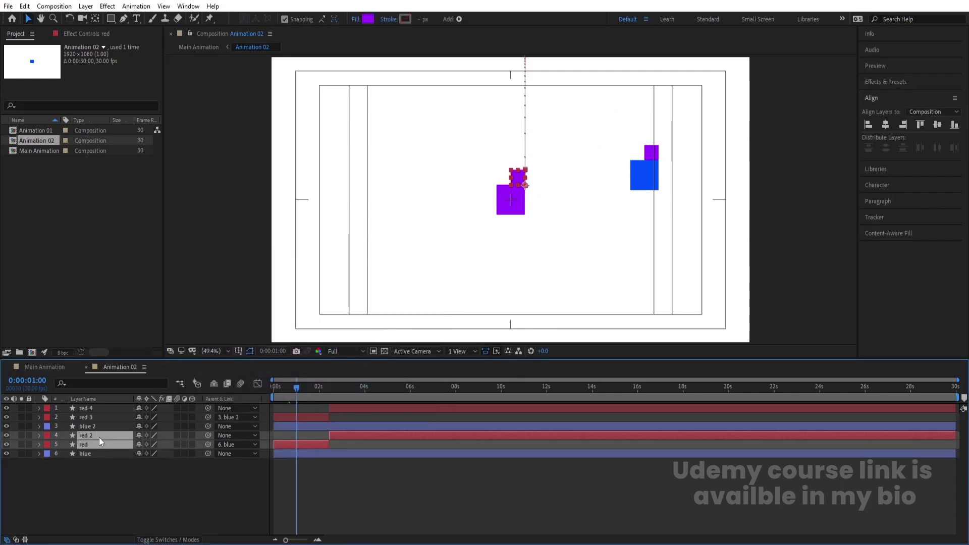
left_click(368, 19)
left_click(398, 335)
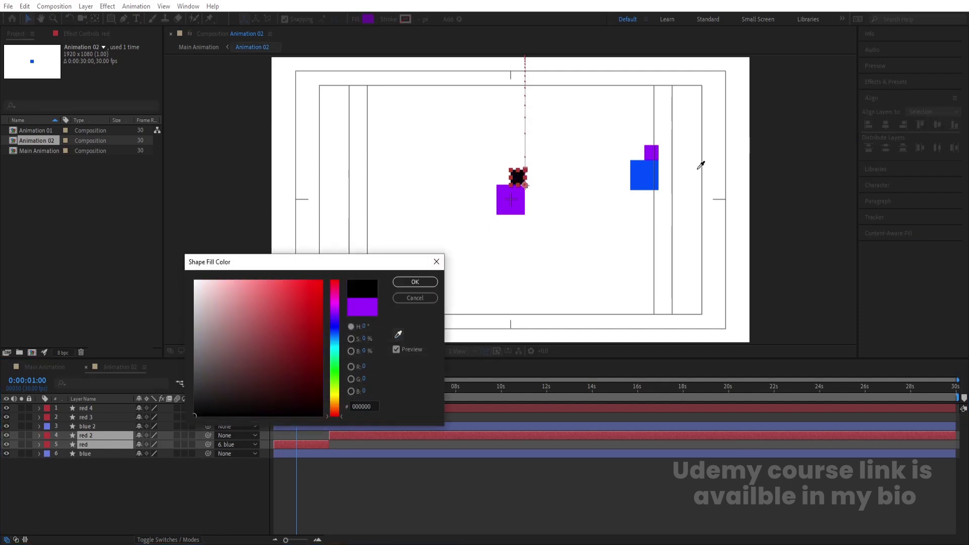
left_click(647, 177)
key("Return")
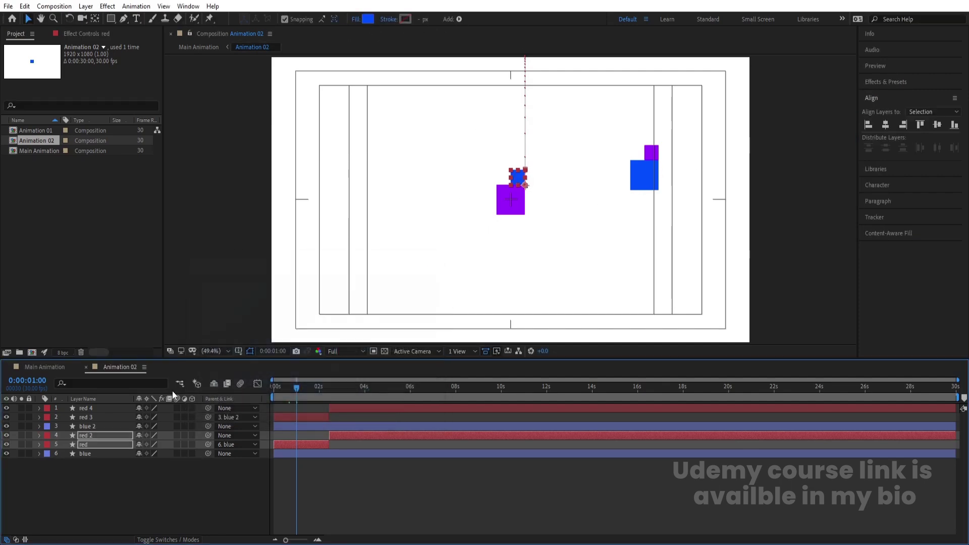
Delete the reference layers red 4, red 3 and blue 2, and preview the recoloured Animation 02
left_click(89, 426)
left_click(85, 409, "shift")
key("Delete")
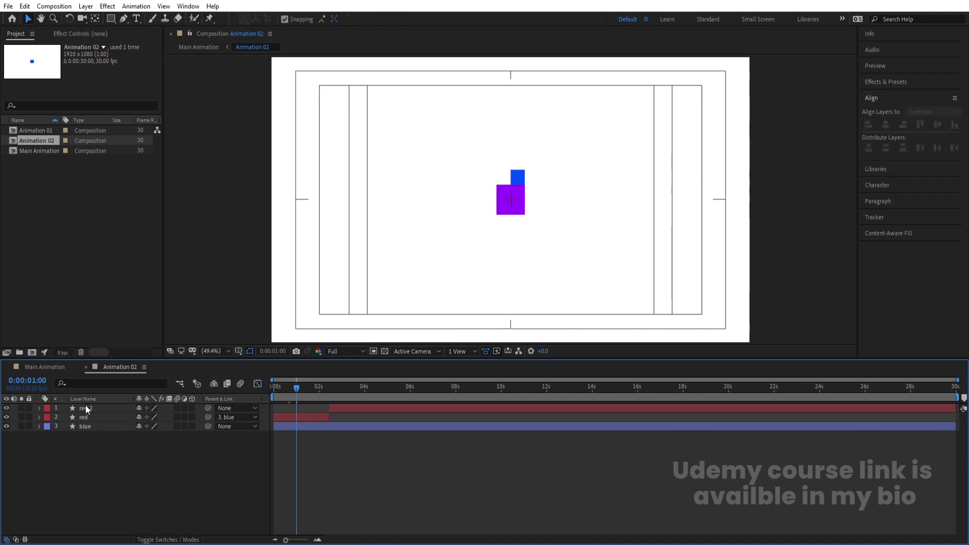
key("space")
Play back Main Animation from the start to check the transition from Animation 01 to Animation 02
left_click(45, 367)
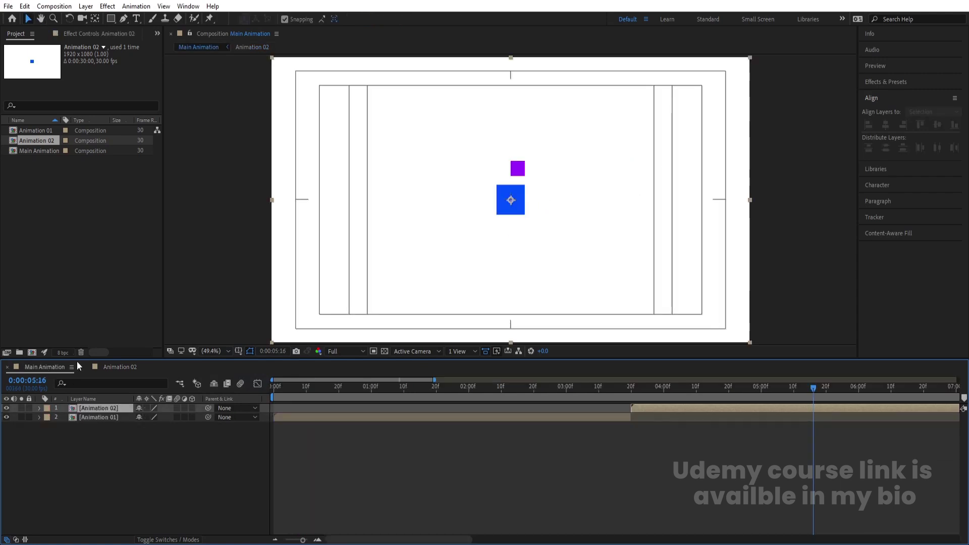
key("space")
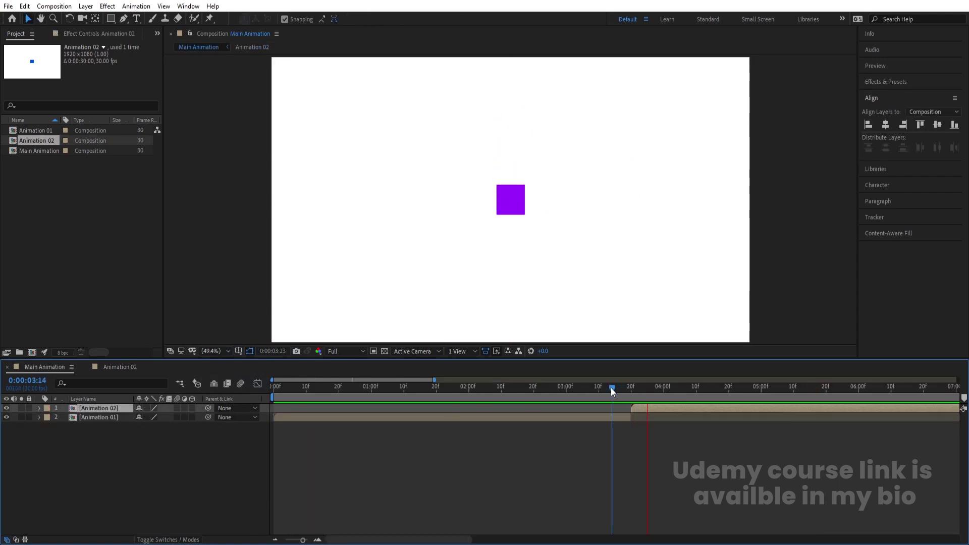
key("space")
key("Home")
key("space")
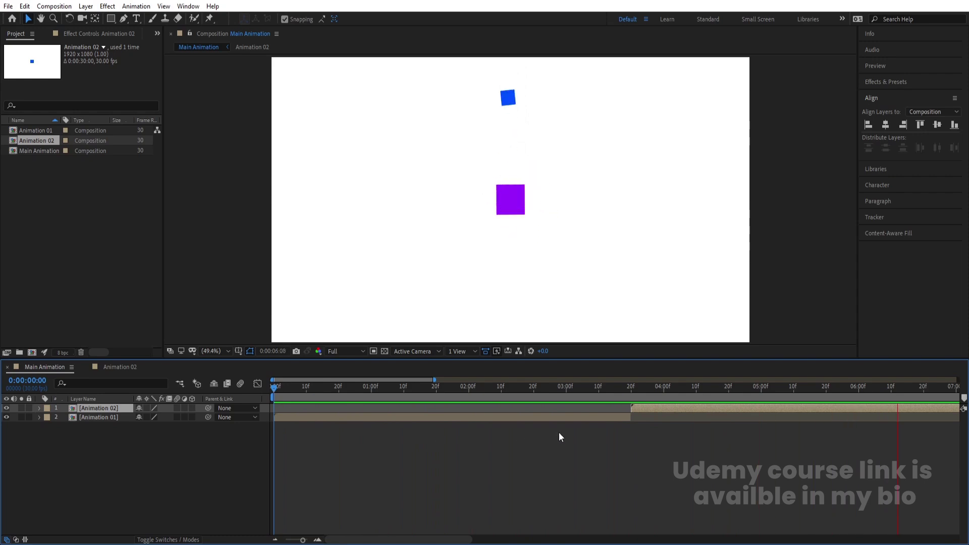
key("space")
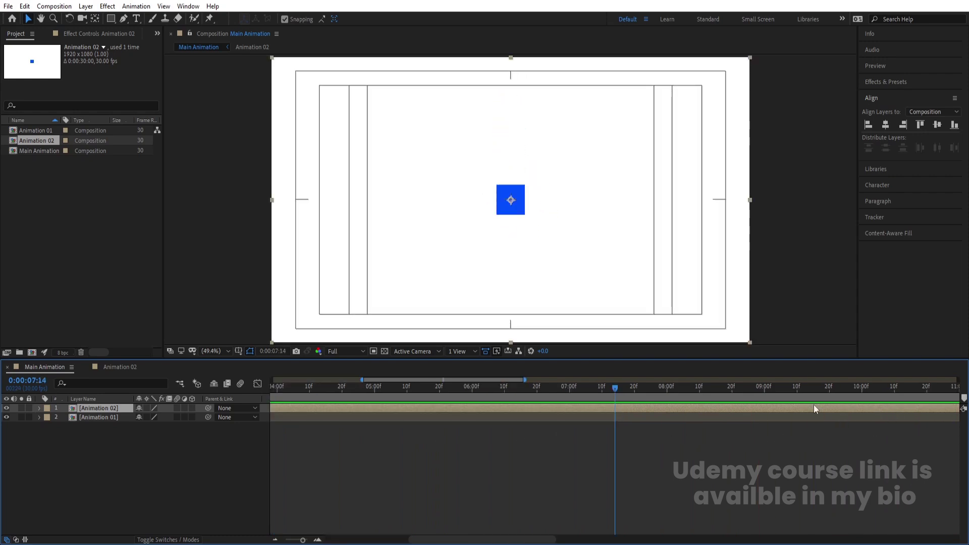
Find the last keyframe in Animation 02 and trim the Animation 02 layer's end to 7:10 in Main Animation
double_click(681, 409)
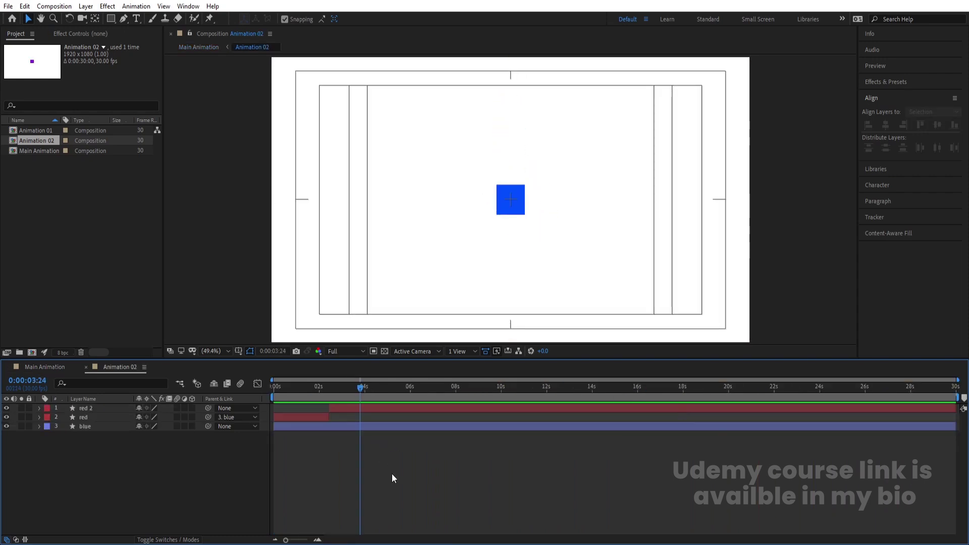
key("u")
key("j")
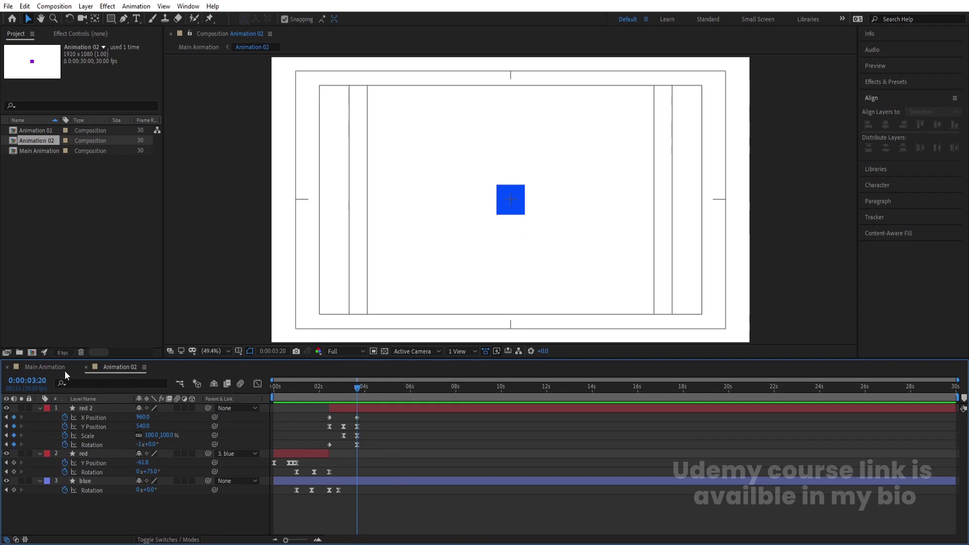
left_click(65, 370)
key("minus")
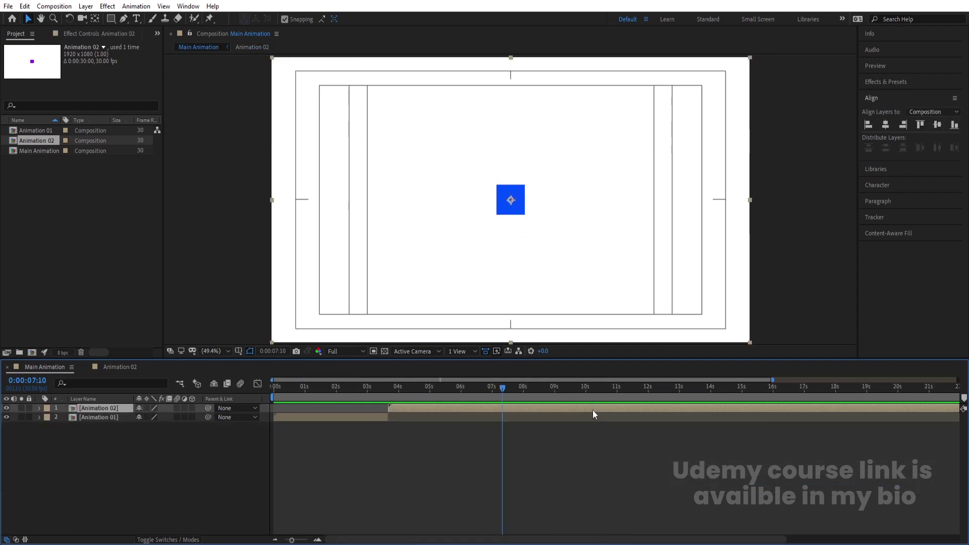
key("alt+bracketright")
Pre-compose the Animation 02 and Animation 01 layers into a composition named Main Animation 01
left_click_drag(138, 460, 92, 408)
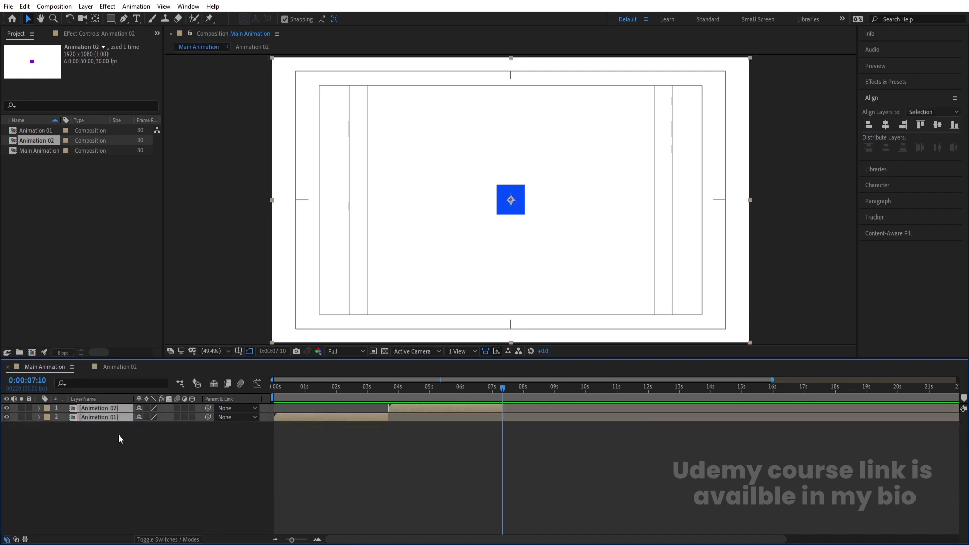
key("ctrl+shift+c")
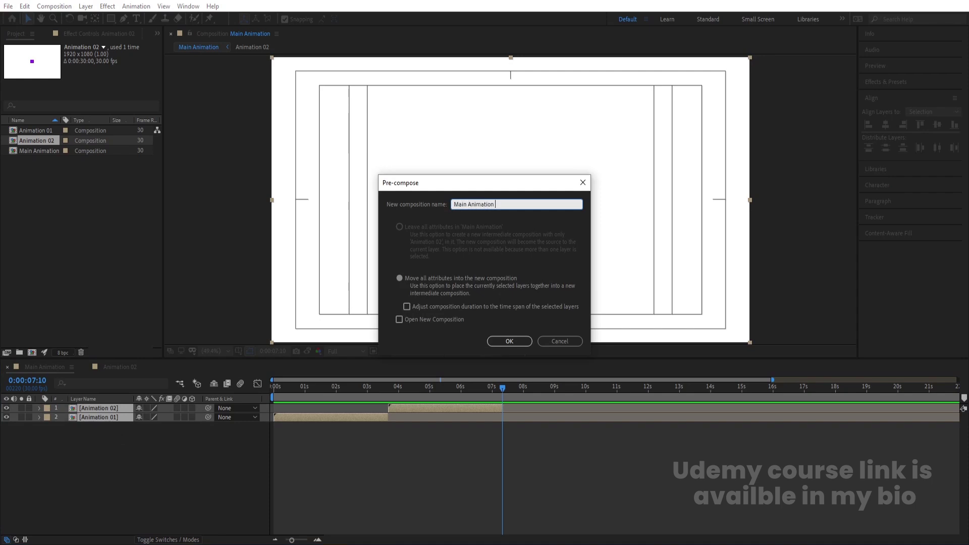
type("Main Animation 01")
key("Return")
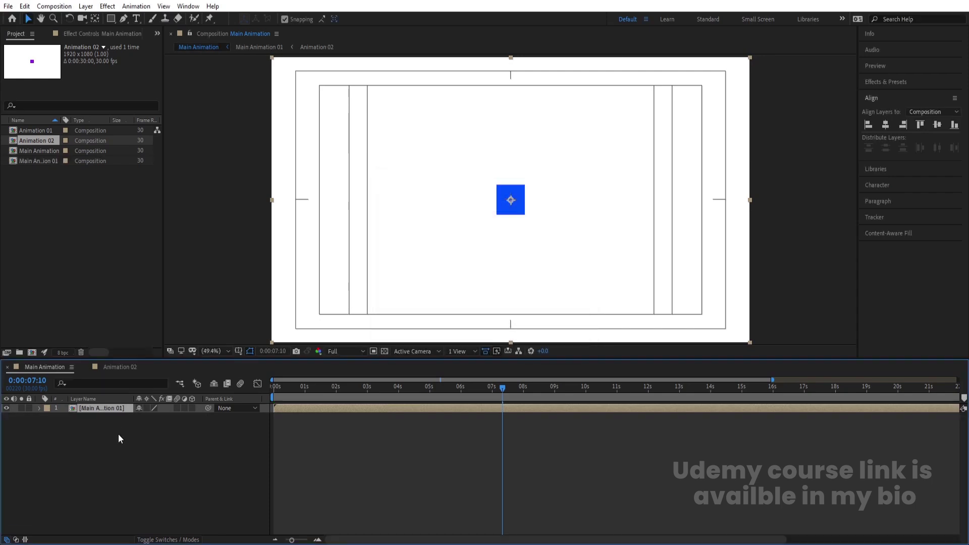
Open Main Animation 01, end its work area at 7:10 and trim the composition to the work area
double_click(108, 408)
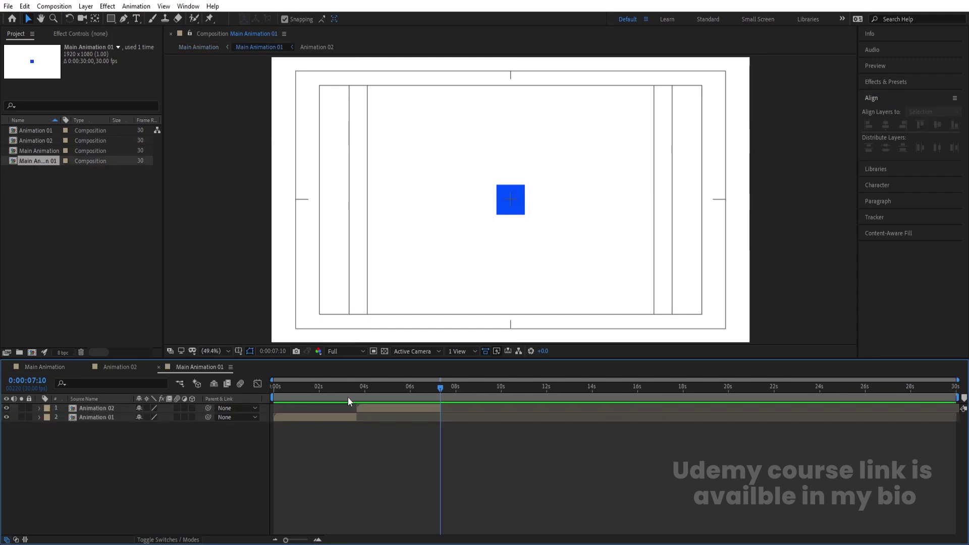
key("n")
right_click(408, 394)
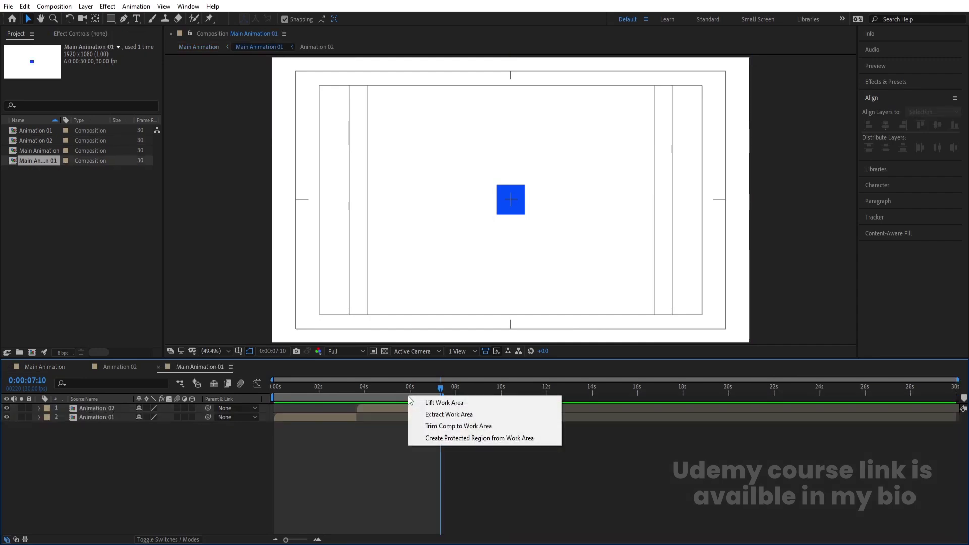
left_click(437, 425)
Return to the Main Animation composition and enable time remapping on the Main Animation 01 layer
left_click(38, 366)
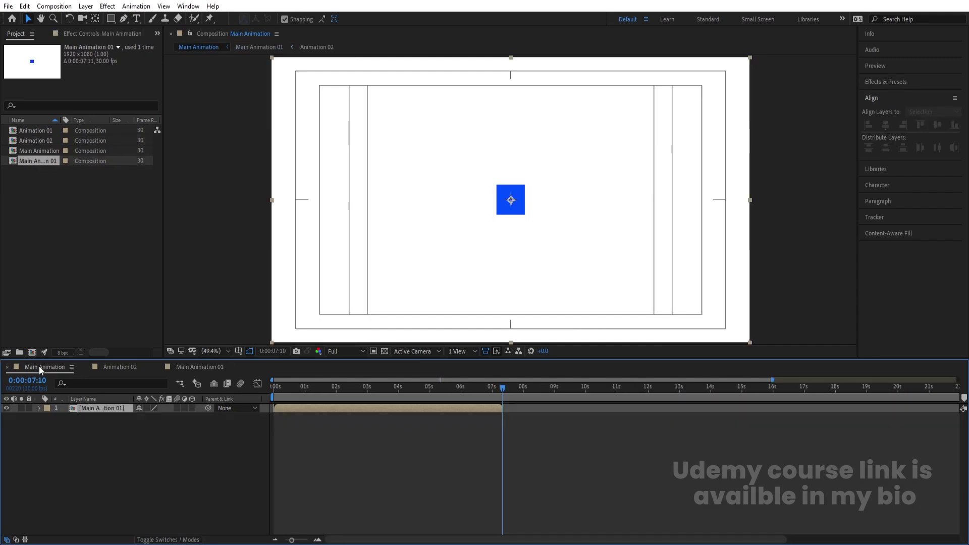
key("equal")
key("equal")
key("equal")
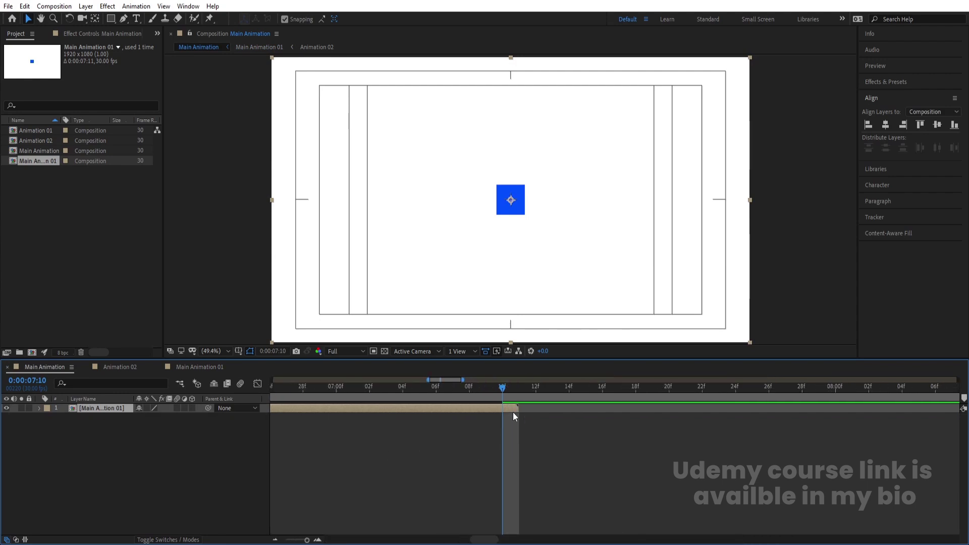
right_click(506, 408)
mouse_move(530, 174)
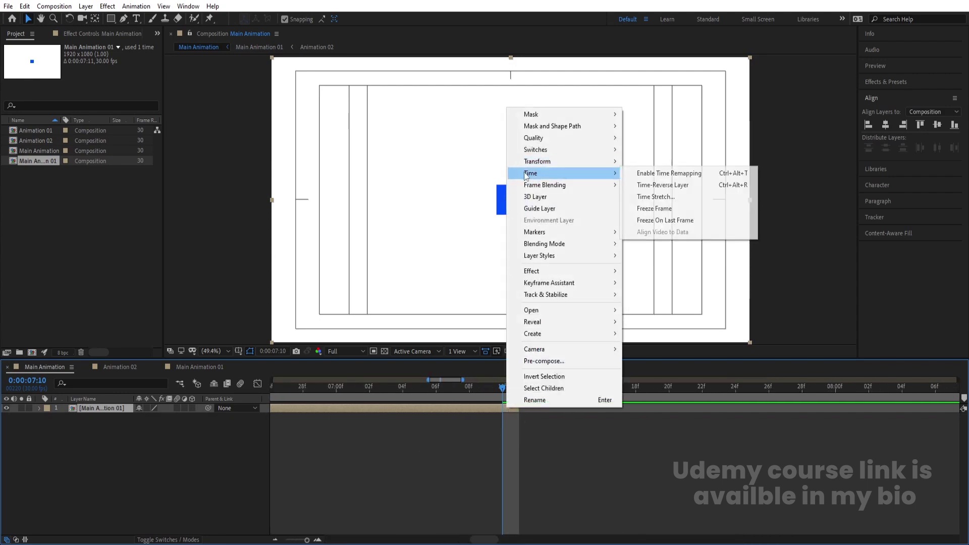
left_click(683, 175)
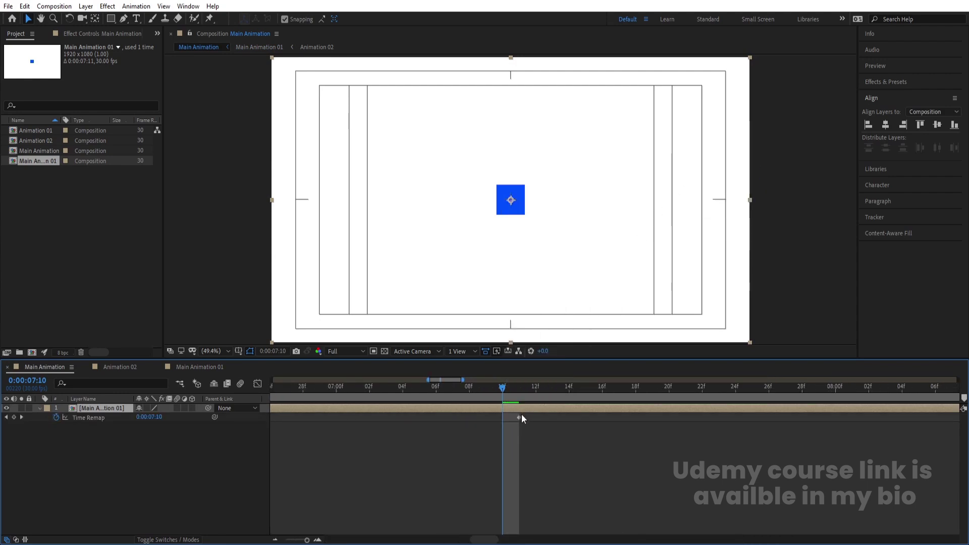
Add a Time Remap keyframe at 7:10 and delete the final keyframe one frame after it
left_click(64, 440)
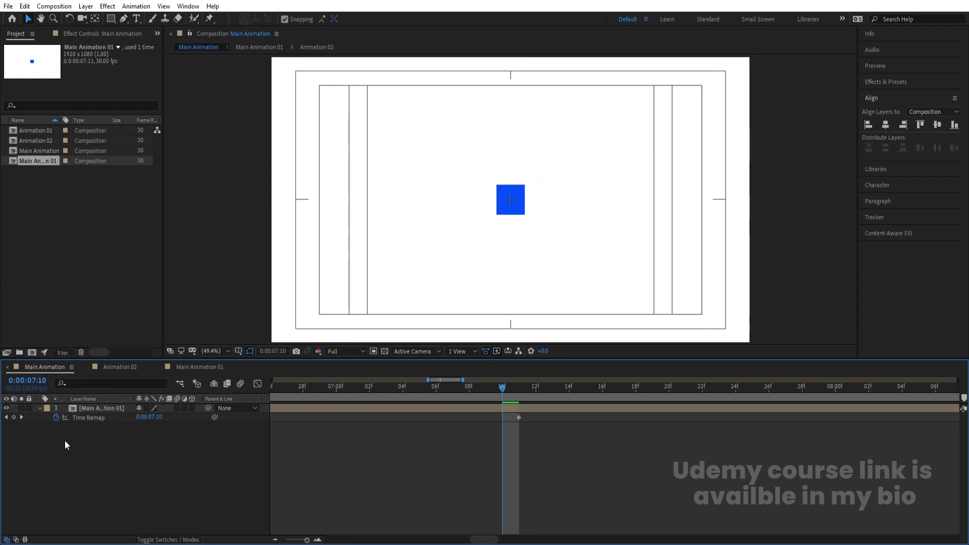
left_click(14, 417)
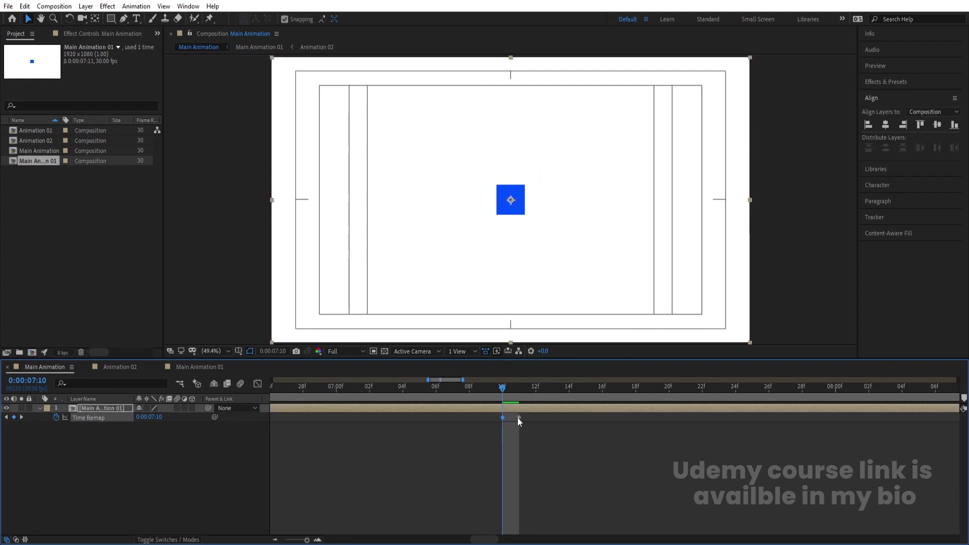
left_click(293, 456)
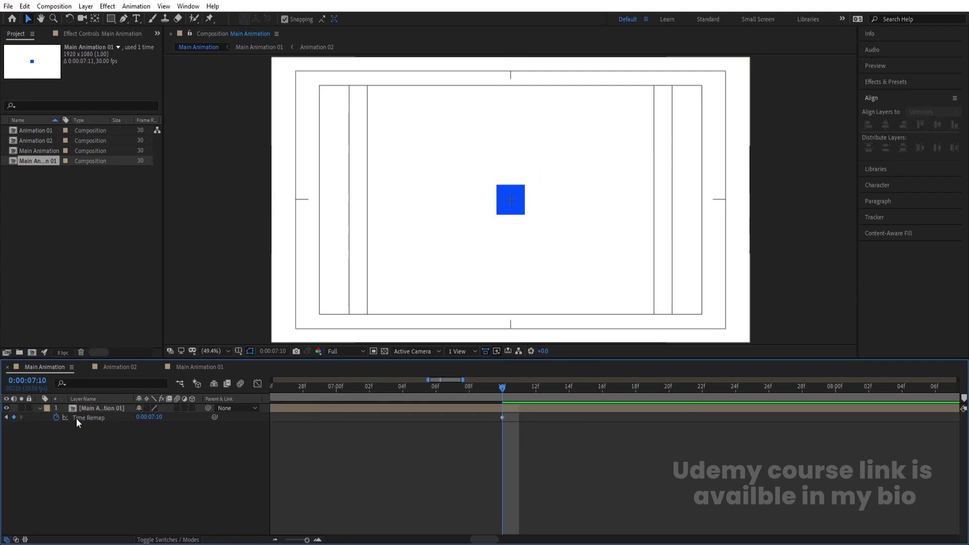
Add the expression loopOut() to the Time Remap property of the Main Animation 01 layer
left_click(58, 417, "alt")
type("loop")
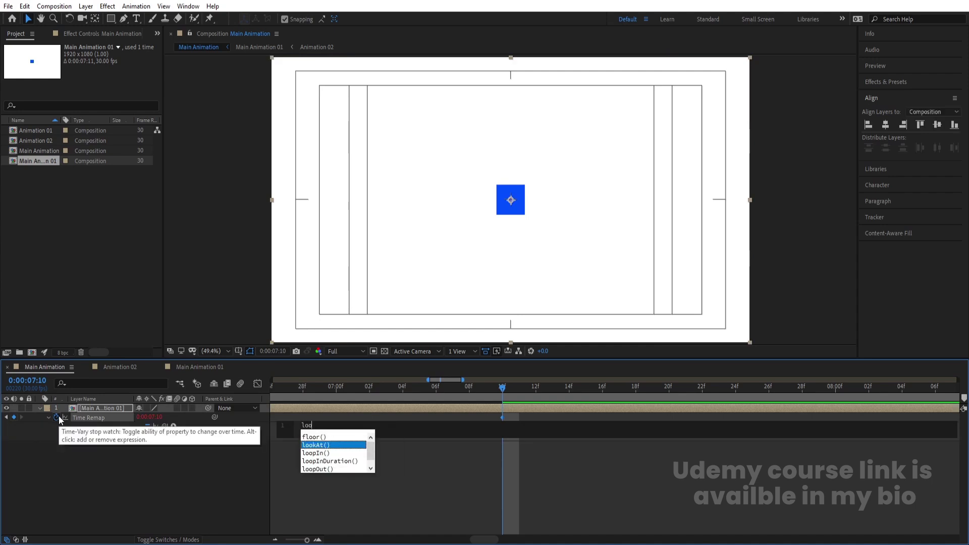
key("Down")
key("Down")
key("Return")
left_click(148, 472)
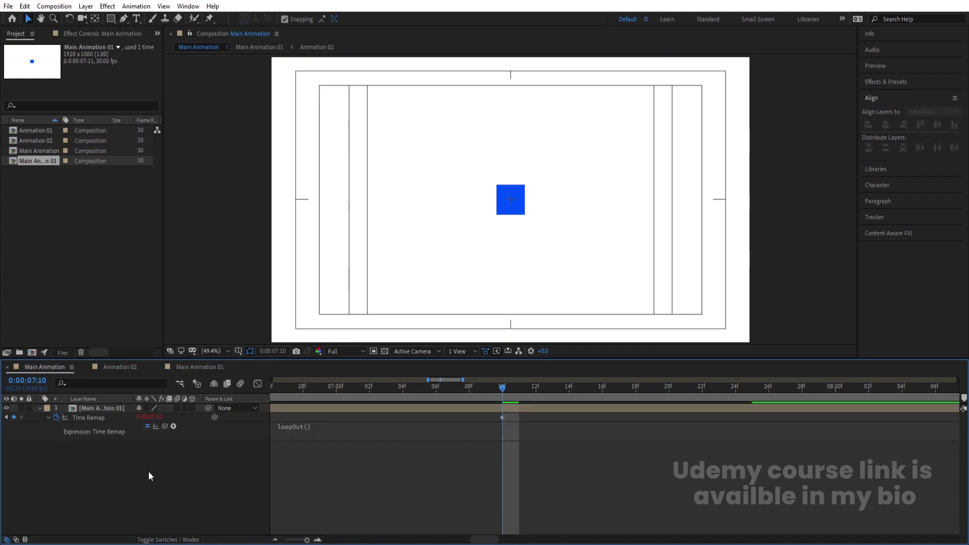
Play Main Animation past 7:10 to check the loop, then return to the first frame
key("minus")
key("minus")
key("space")
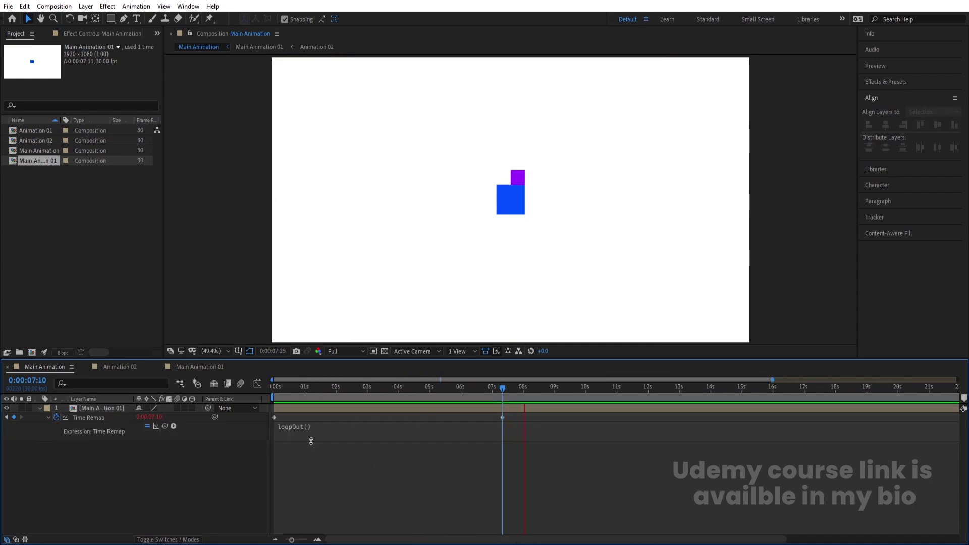
key("space")
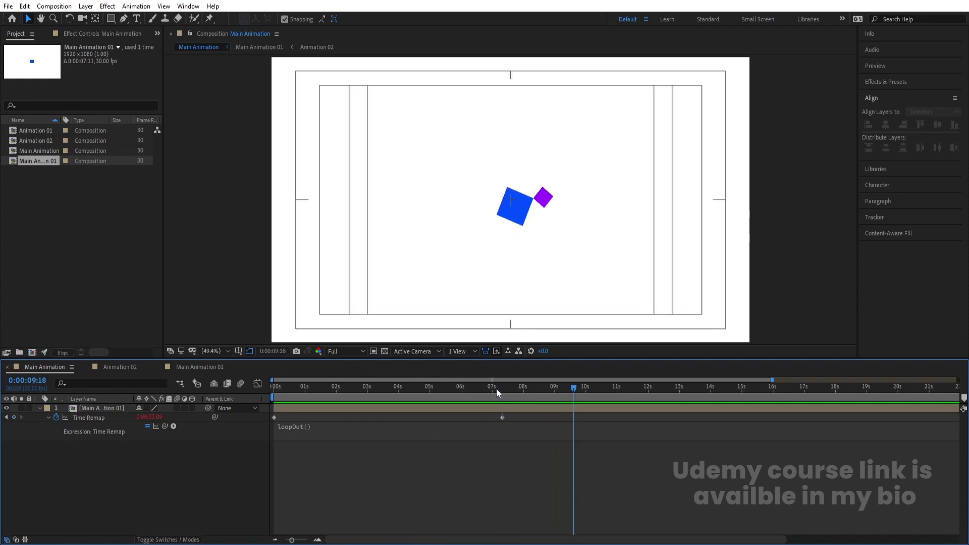
key("Home")
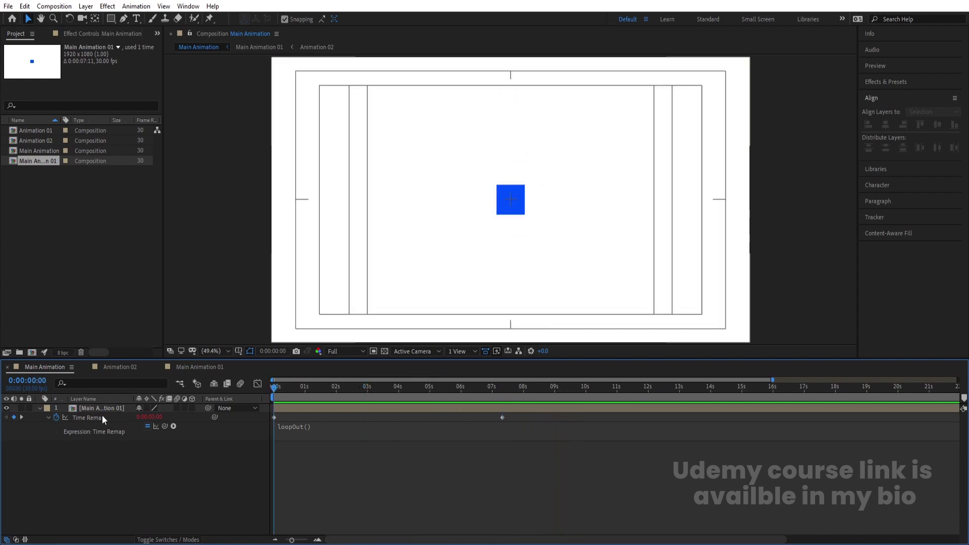
Move the square near the left edge of the frame, duplicate its layer beside it, and show both layers' Position properties
left_click(99, 410)
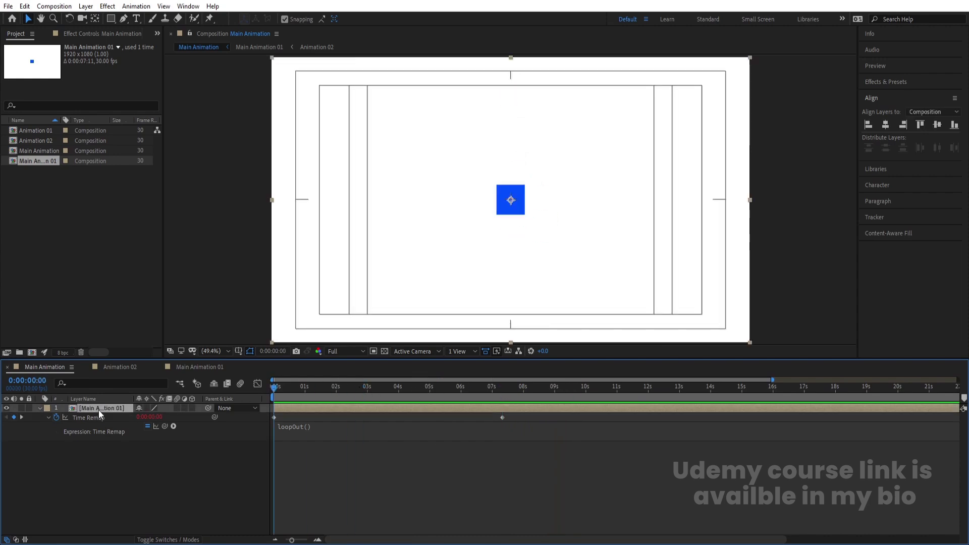
left_click_drag(499, 220, 373, 216)
key("ctrl+d")
left_click(88, 418, "shift")
key("p")
left_click(112, 410)
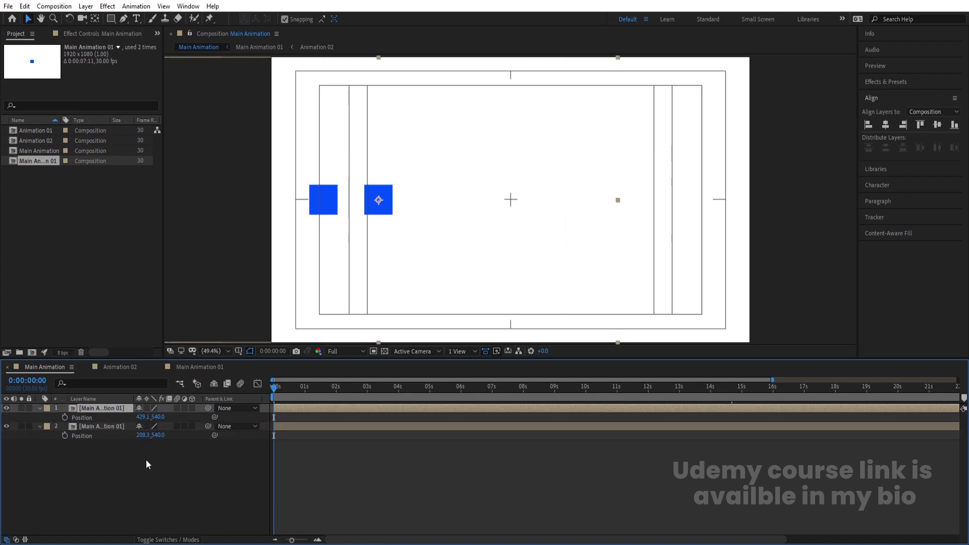
Set the horizontal position of the original square layer to 200 and of its duplicate to 450
left_click(143, 435)
type("200")
key("Return")
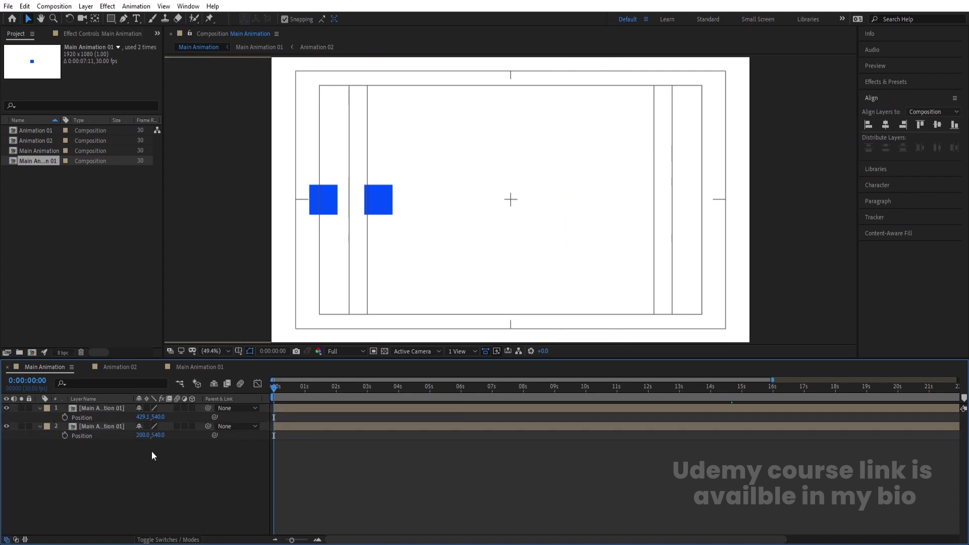
left_click(143, 417)
type("400")
key("Return")
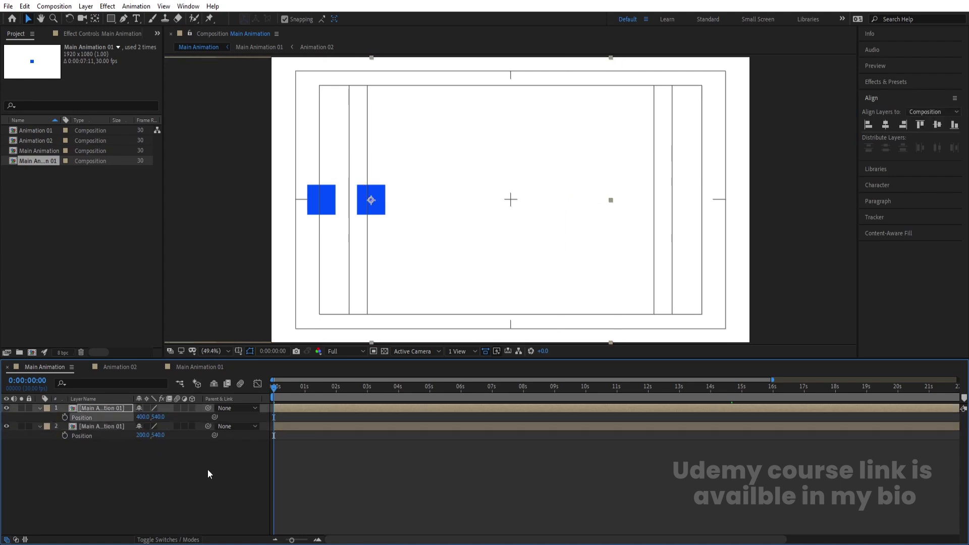
type("450")
key("Return")
left_click(167, 467)
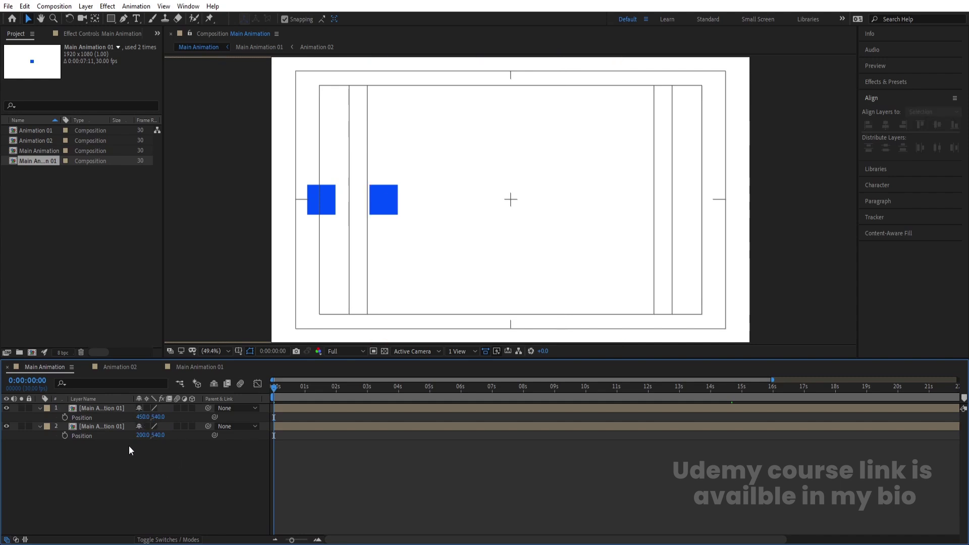
Duplicate the topmost square layer twice, setting the copies' horizontal positions to 700 and 950
left_click(82, 407)
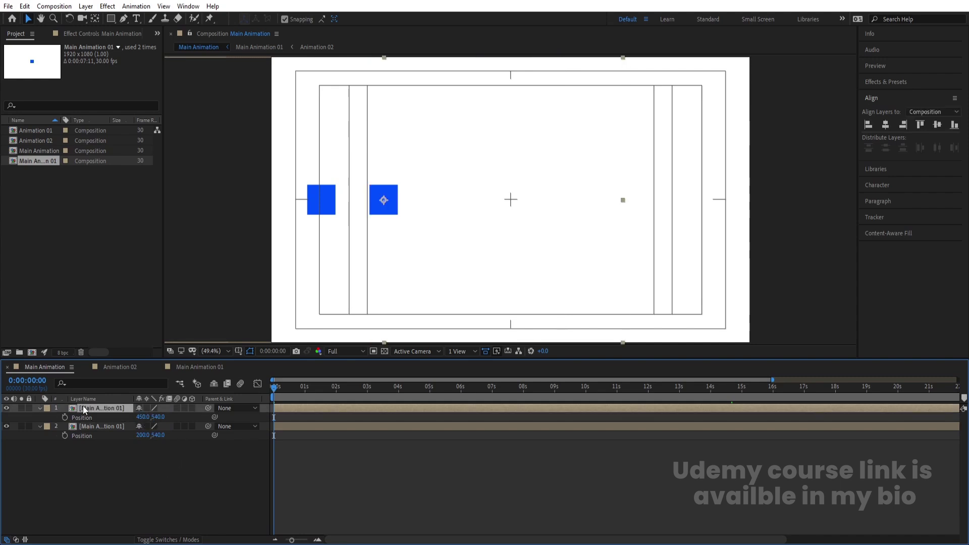
key("ctrl+d")
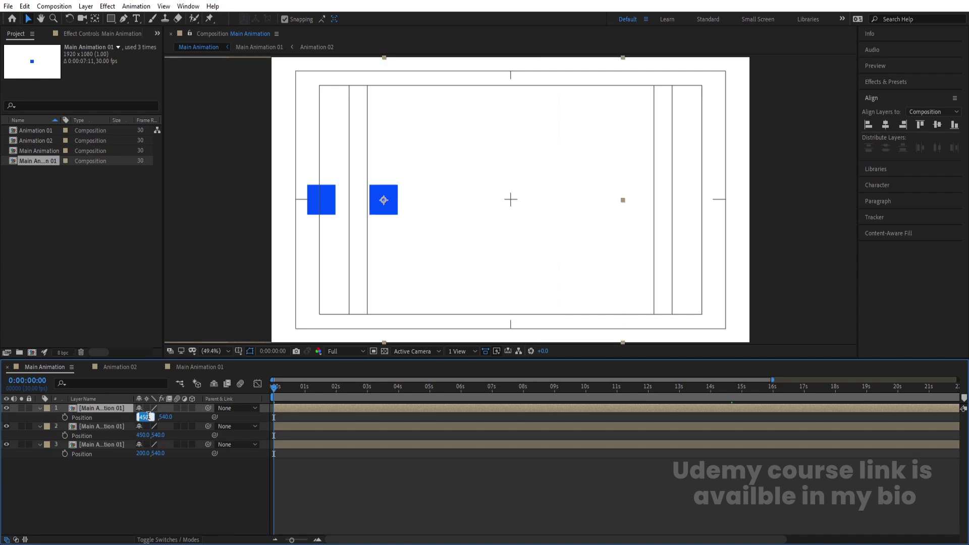
type("0")
key("Return")
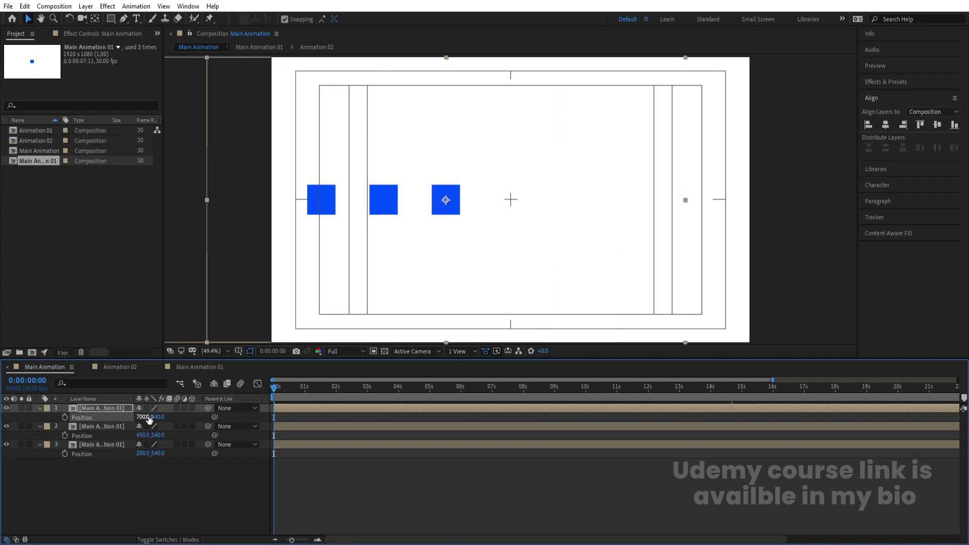
key("ctrl+d")
left_click(141, 417)
type("+25")
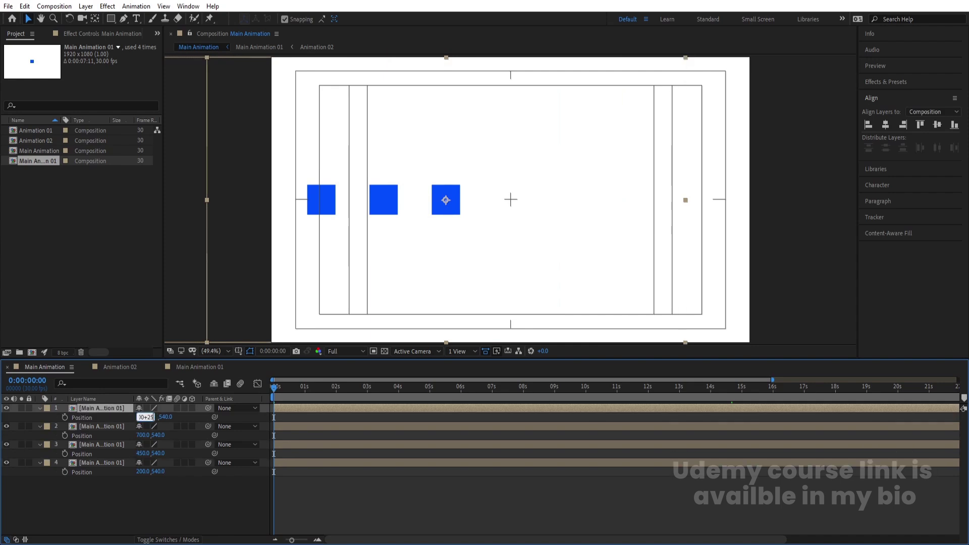
type("0")
key("Return")
Add two more duplicates of the topmost square layer at horizontal positions 1200 and 1450
key("ctrl+d")
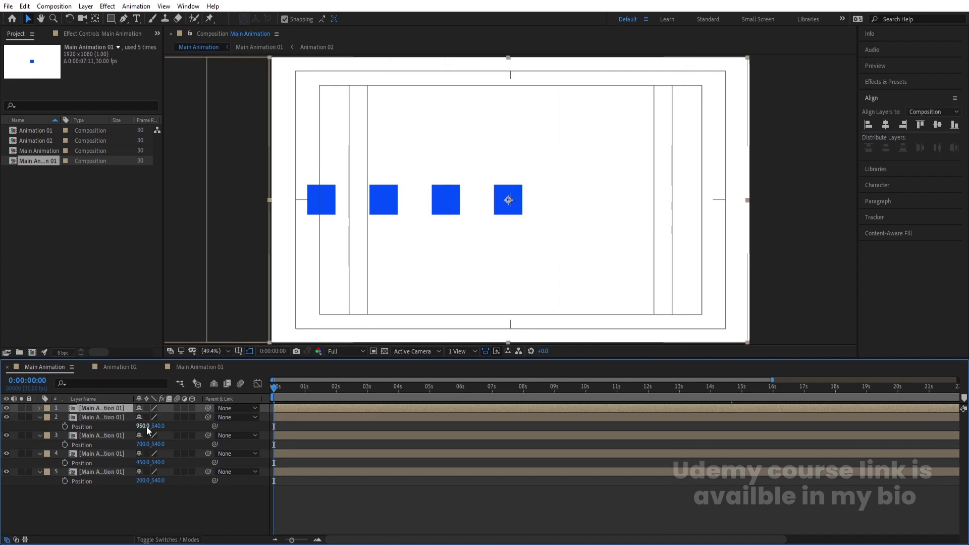
left_click(144, 417)
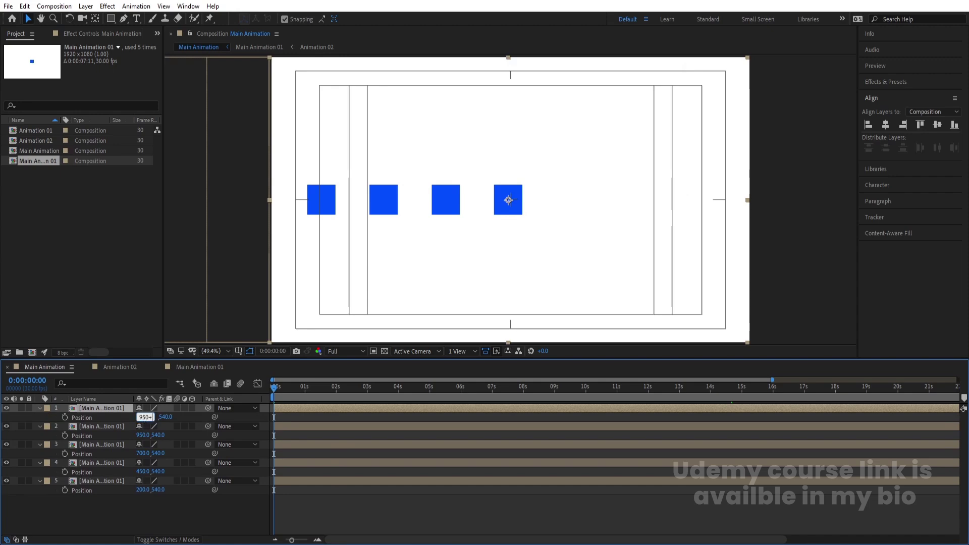
key("Return")
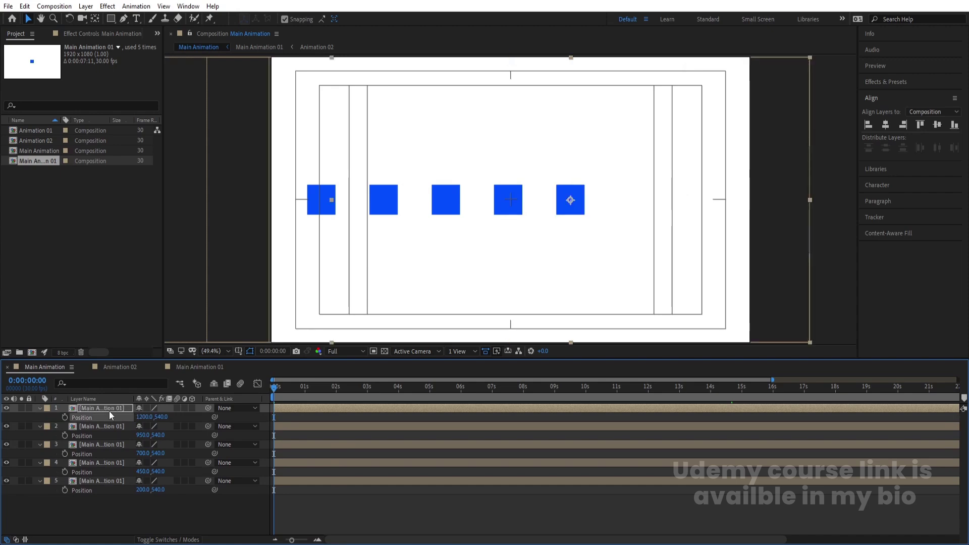
key("ctrl+d")
left_click(140, 418)
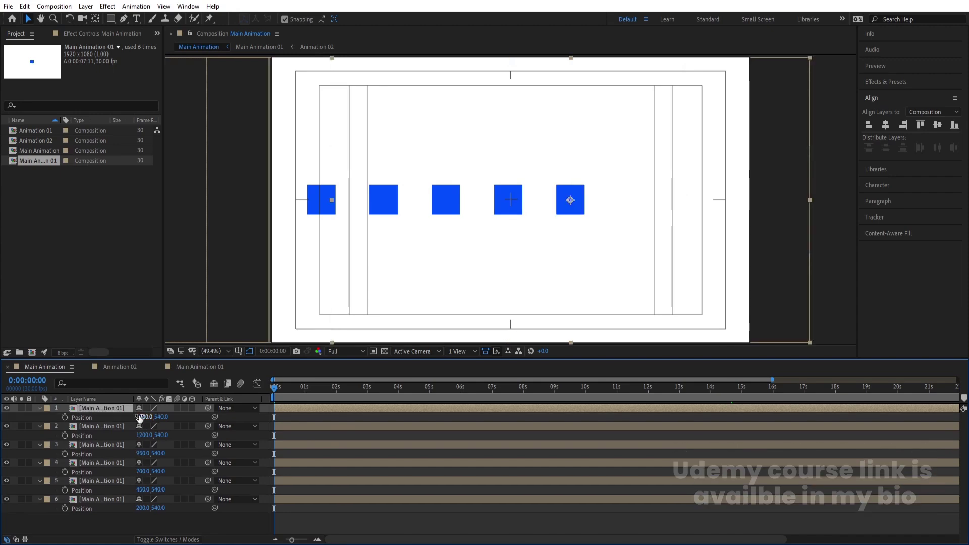
key("Right")
key("Return")
Duplicate the square layer at 1450 and offset the copy by +250 to a horizontal position of 1700
key("ctrl+d")
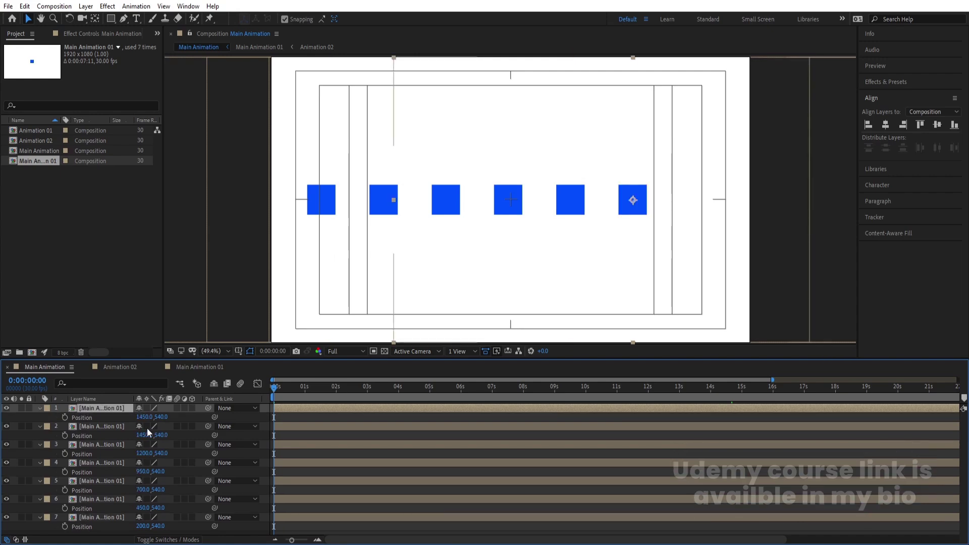
left_click(144, 417)
type("+250")
key("Return")
left_click(309, 419)
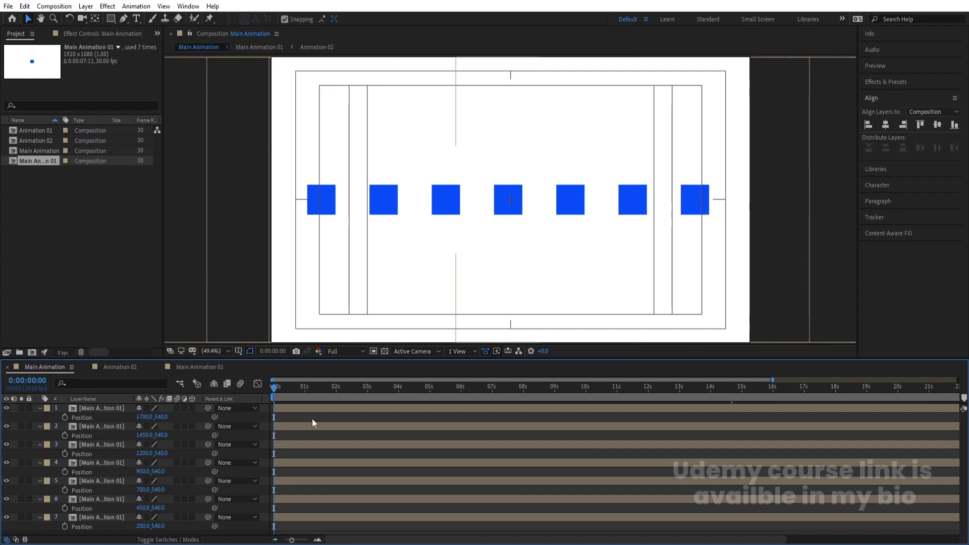
Collapse the properties of all seven layers and nudge the row of squares right until it is centred in the frame
key("ctrl+a")
key("p")
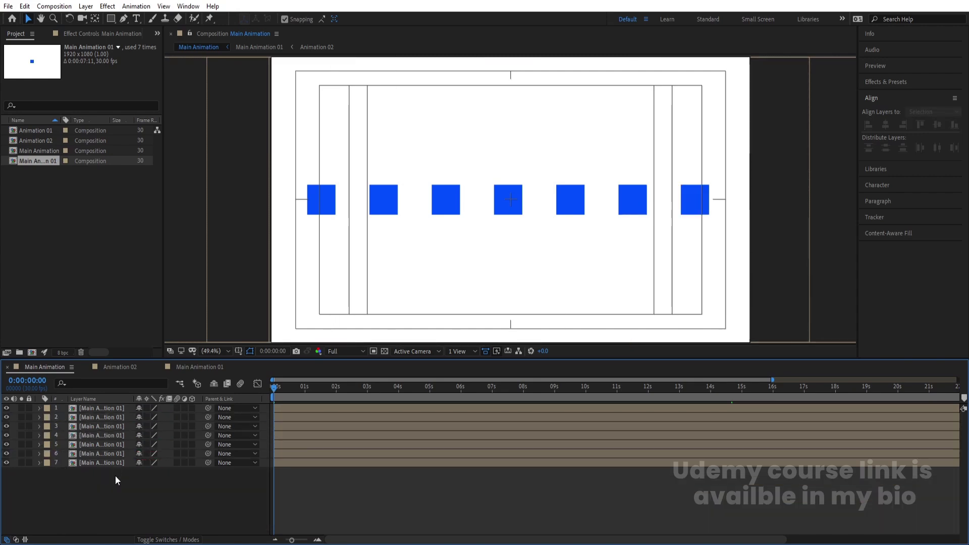
key("Right")
key("Right")
key("Right")
key("Right")
key("Right")
key("Right")
key("Right")
key("Right")
key("Right")
key("Right")
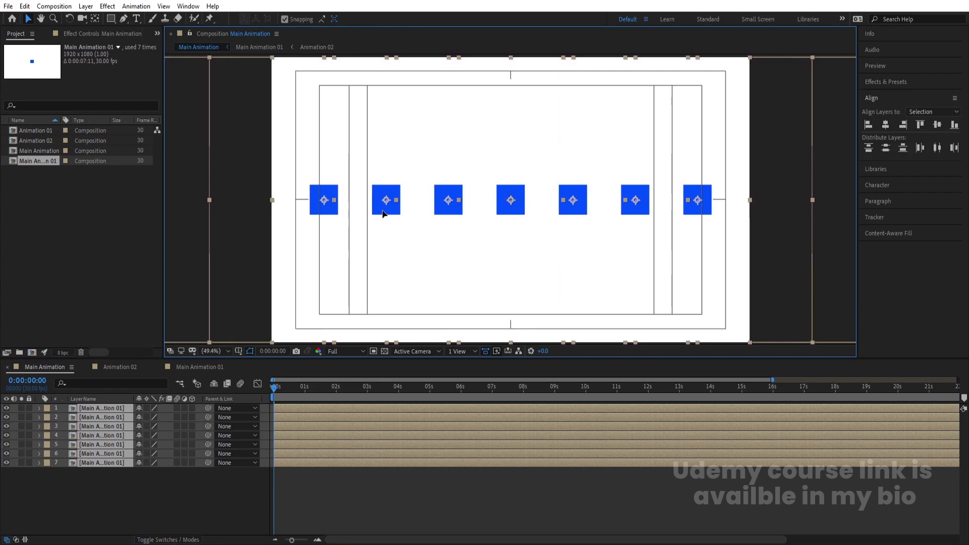
Play back the row of seven squares and return the playhead to the first frame
left_click(384, 230)
key("space")
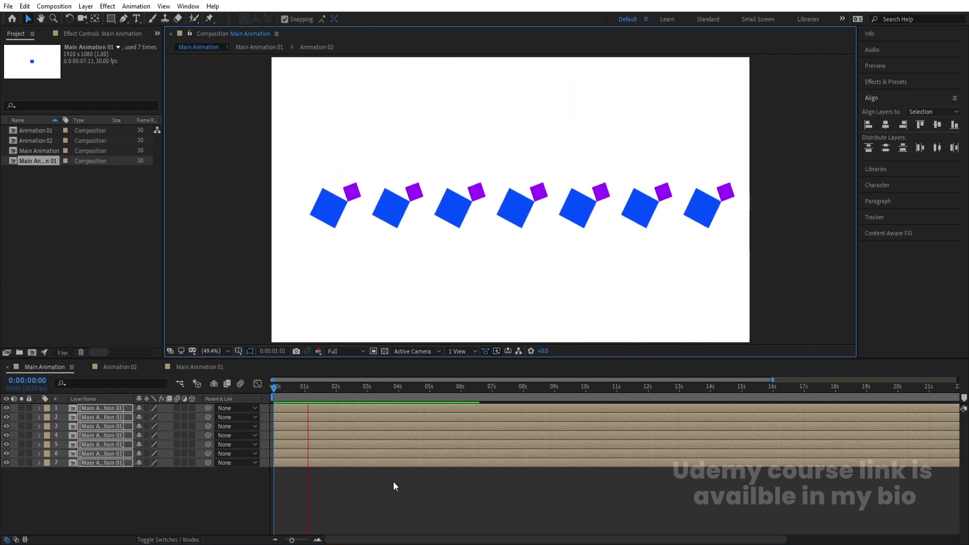
key("ctrl+a")
left_click_drag(293, 387, 248, 388)
Stagger the square layers by 20 frames, starting layer 6 at 0:20, layer 5 at 1:10 and layer 4 at 2:00
key("equal")
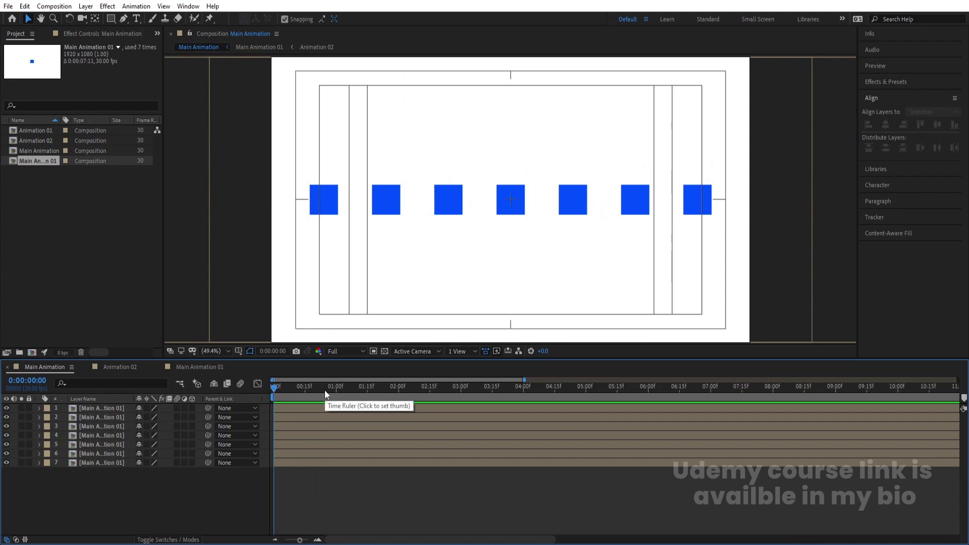
key("equal")
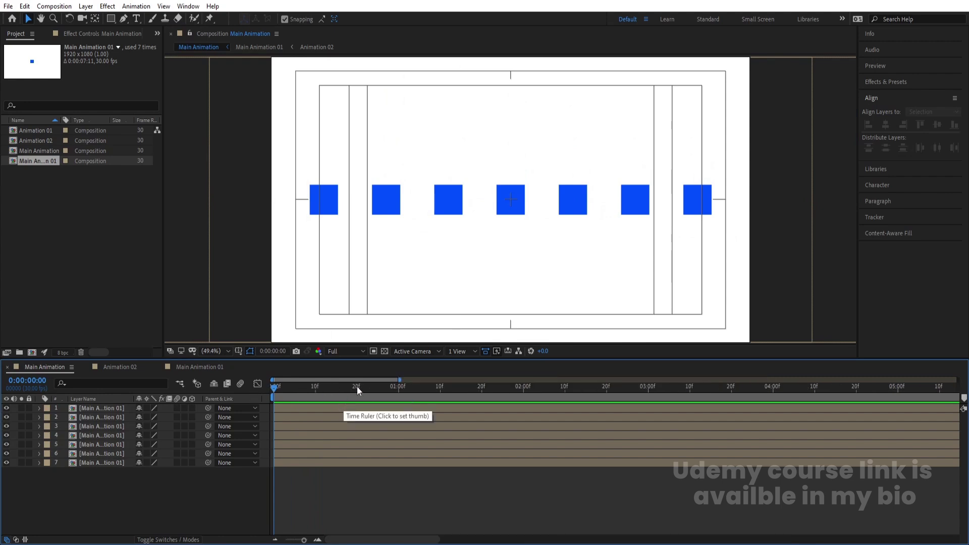
left_click(354, 386)
left_click(366, 455)
key("alt+bracketleft")
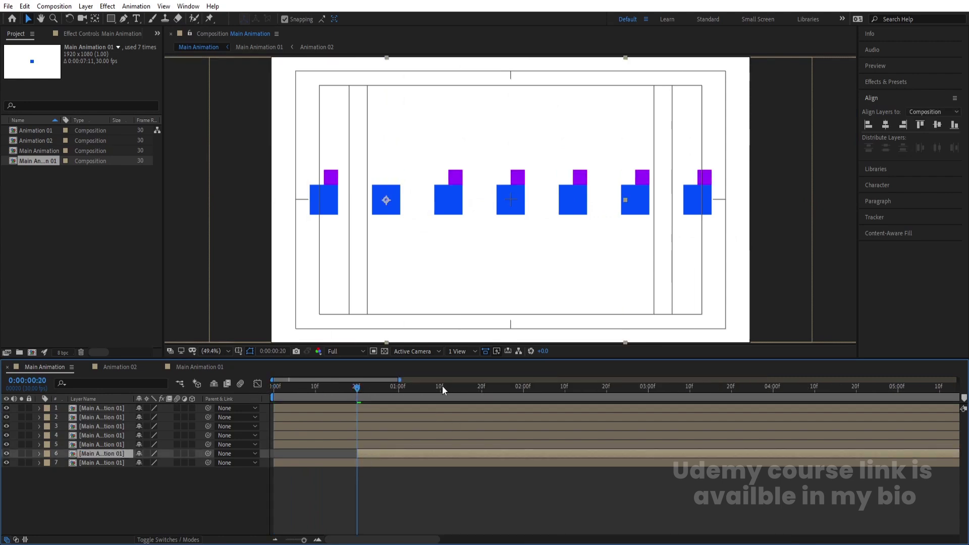
left_click(442, 387)
left_click(446, 445)
key("alt+bracketleft")
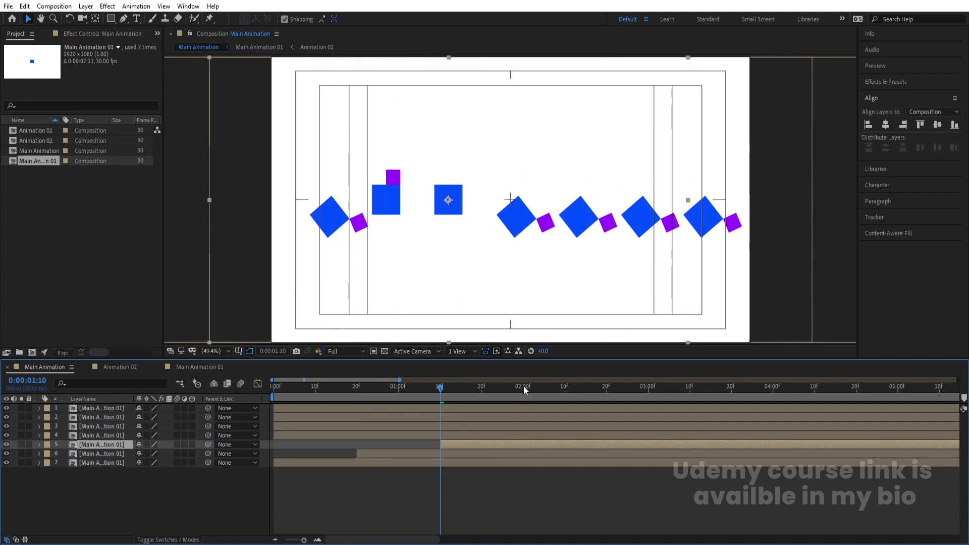
left_click(523, 386)
left_click(525, 436)
key("alt+bracketleft")
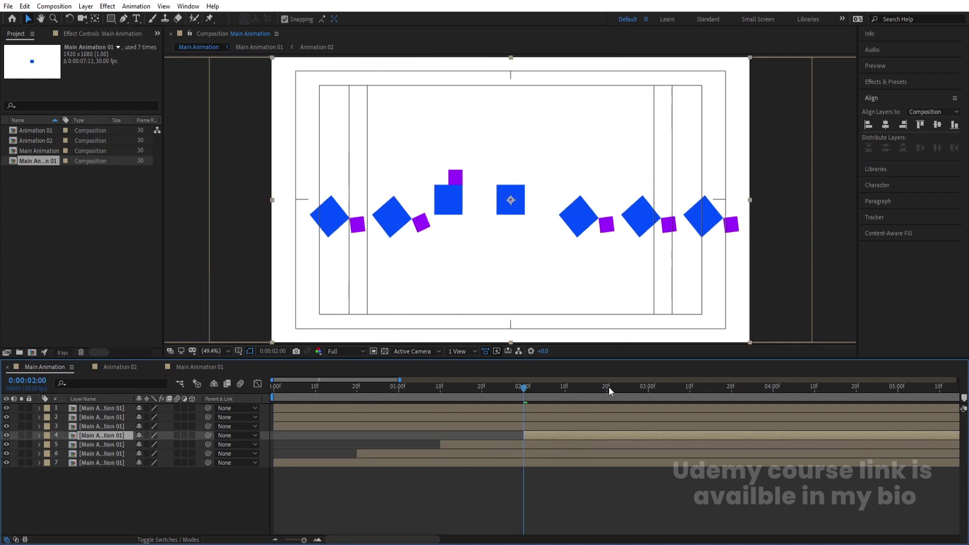
Continue the 20-frame stagger, trimming layer 3 to start at 2:20, layer 2 at 3:10 and layer 1 at 4:00
left_click(608, 386)
left_click(607, 427)
key("alt+bracketleft")
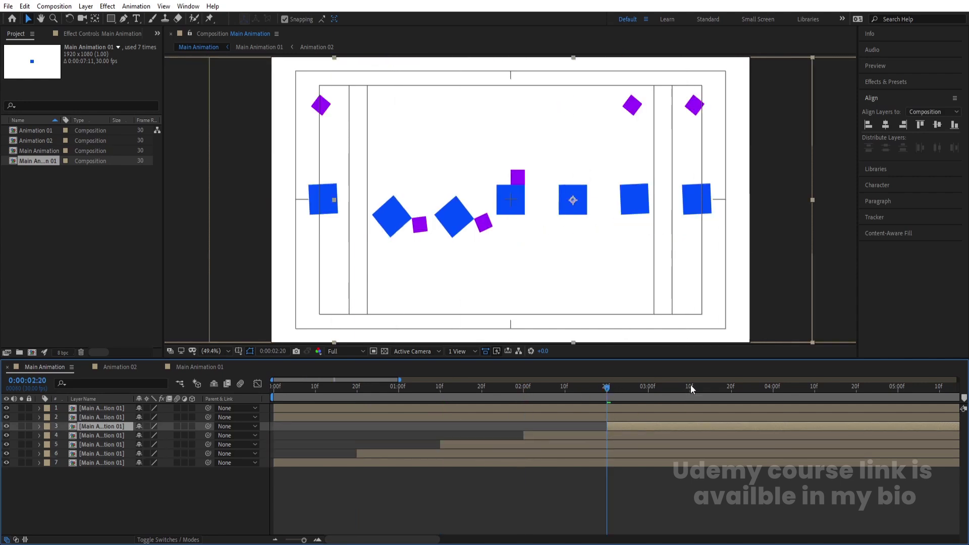
left_click(690, 386)
left_click(689, 417)
key("alt+bracketleft")
left_click(774, 387)
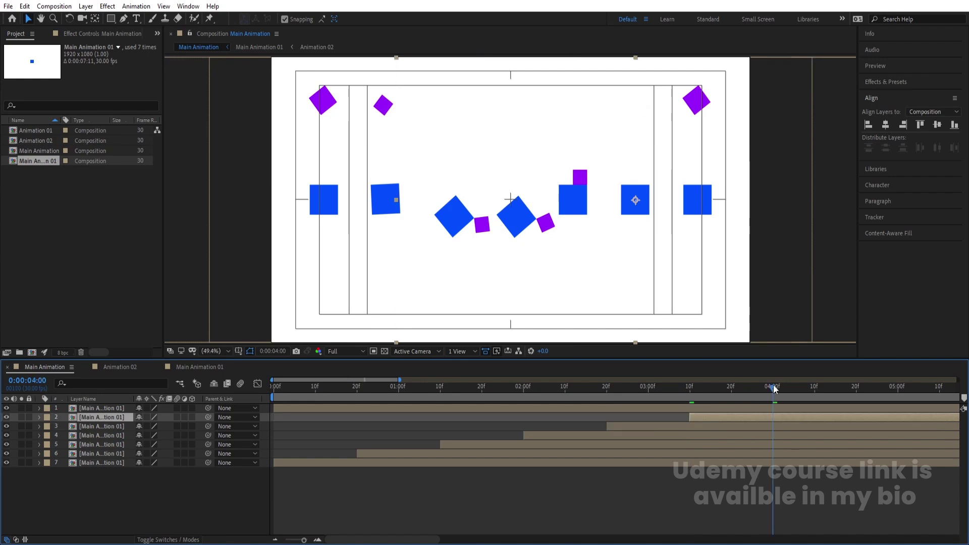
left_click(774, 406)
key("alt+bracketleft")
Trim the starts of all seven layers to 4:00 and move the trimmed layers to begin at 0:00
left_click(779, 483)
key("ctrl+a")
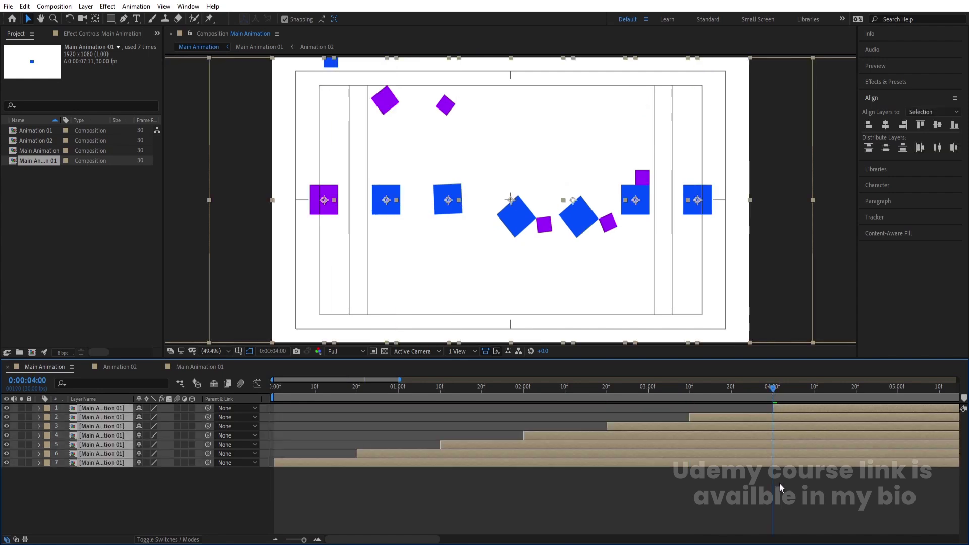
key("alt+bracketleft")
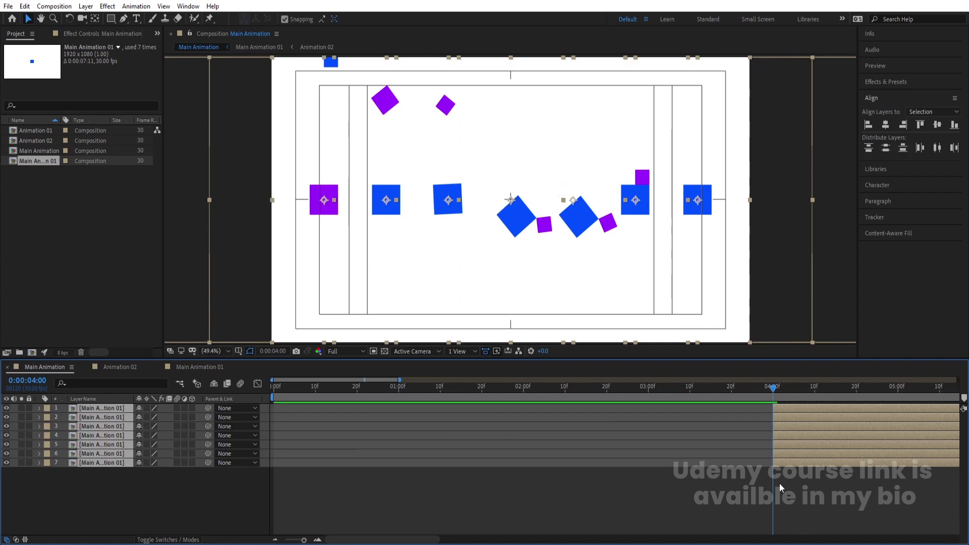
key("minus")
key("minus")
key("minus")
key("Home")
key("bracketleft")
left_click(377, 506)
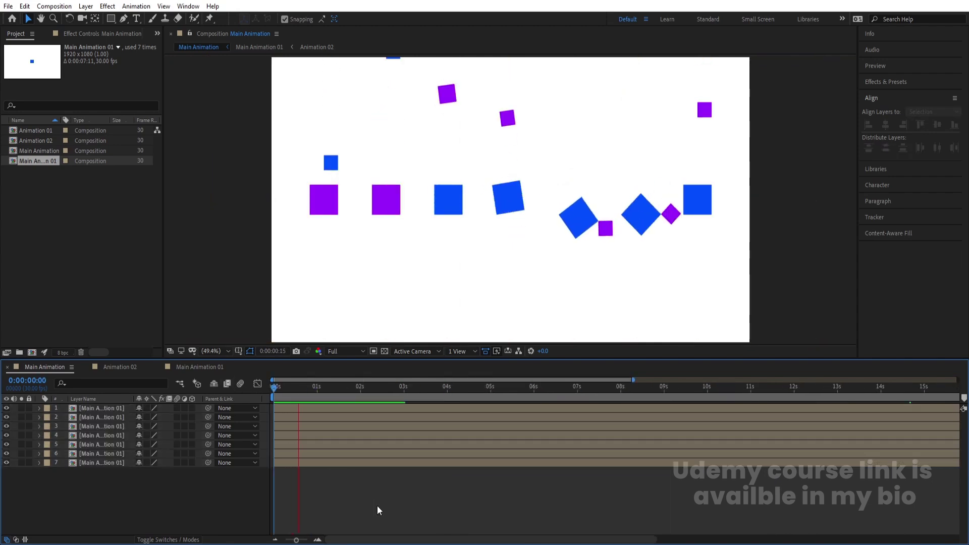
Play back the staggered row of seven squares
key("space")
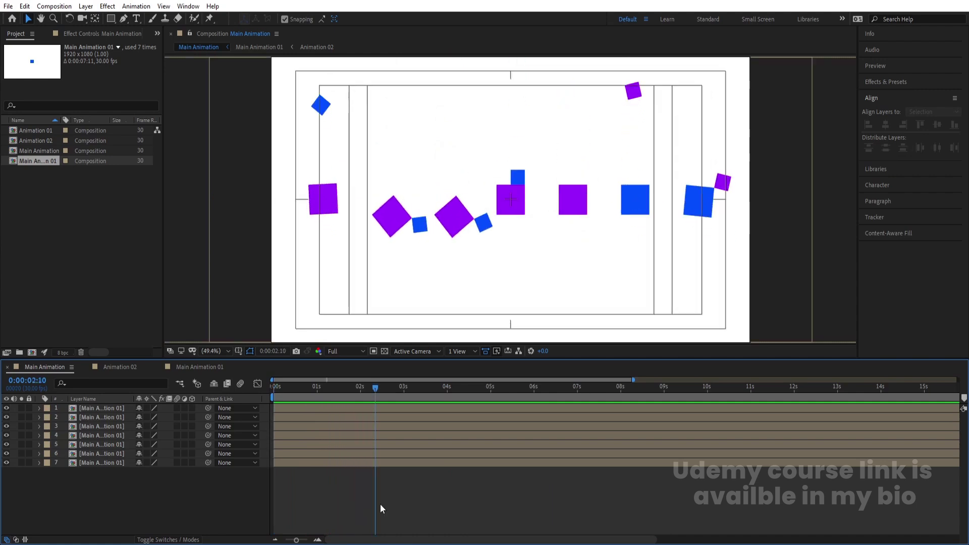
key("space")
key("space")
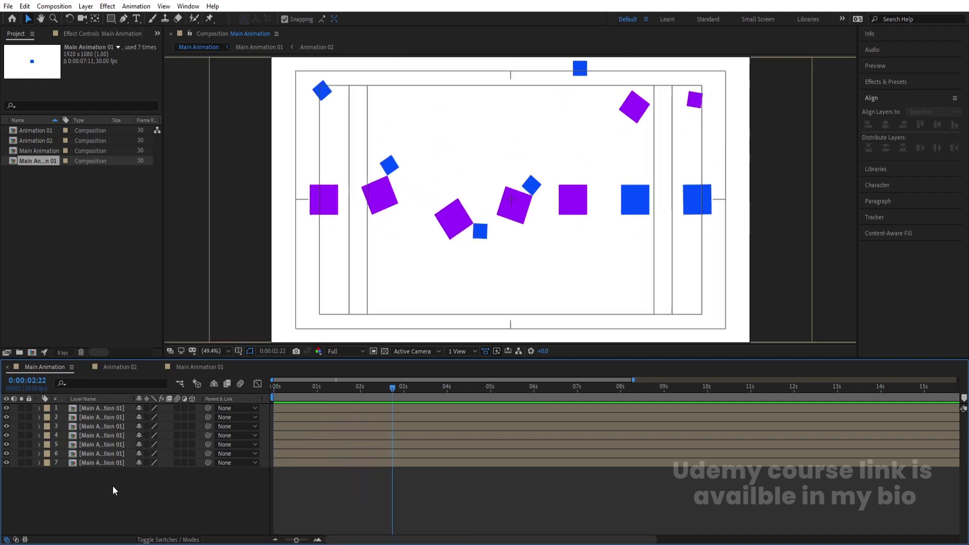
Reveal the scale of layers 1, 3, 5 and 7, and flip layer 7 with a vertical scale of -100%
left_click(89, 462)
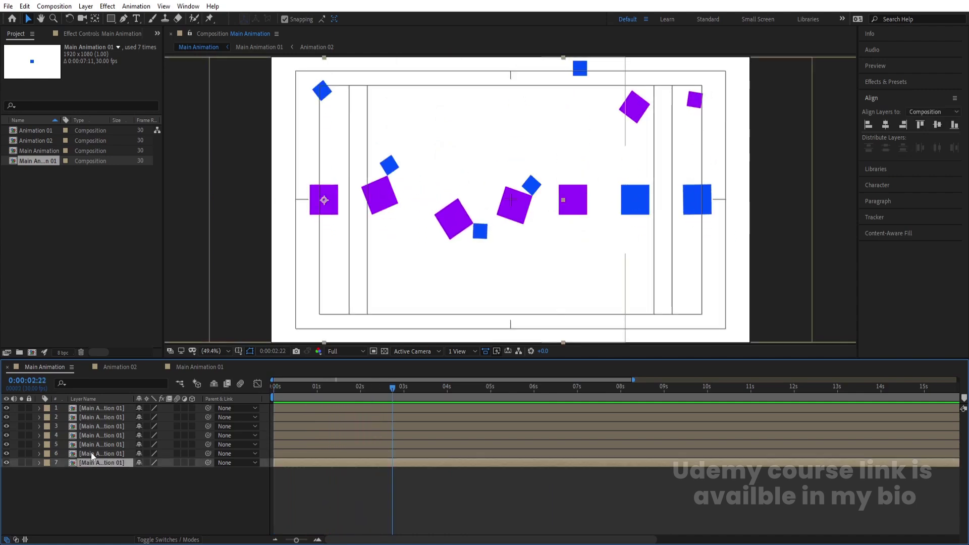
left_click(90, 445, "ctrl")
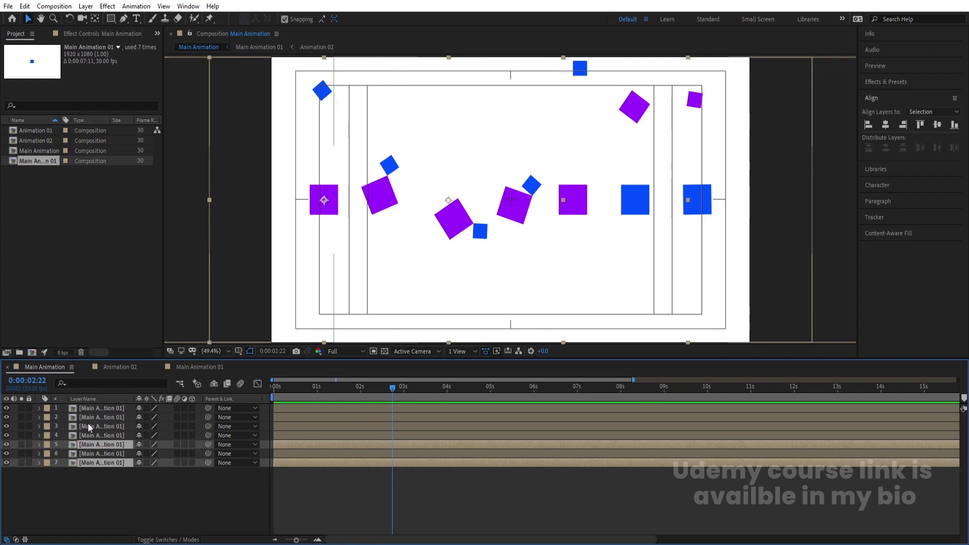
left_click(93, 427, "ctrl")
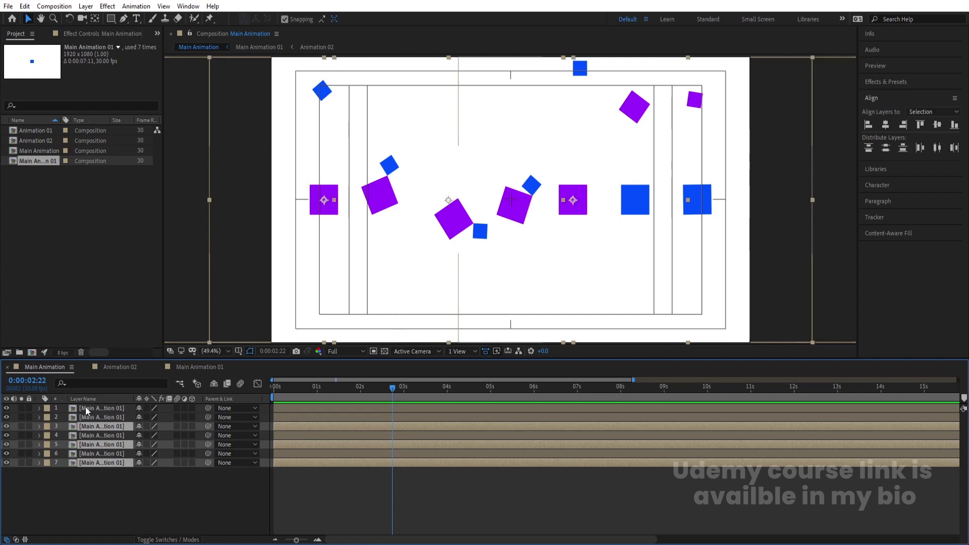
left_click(85, 408, "ctrl")
key("s")
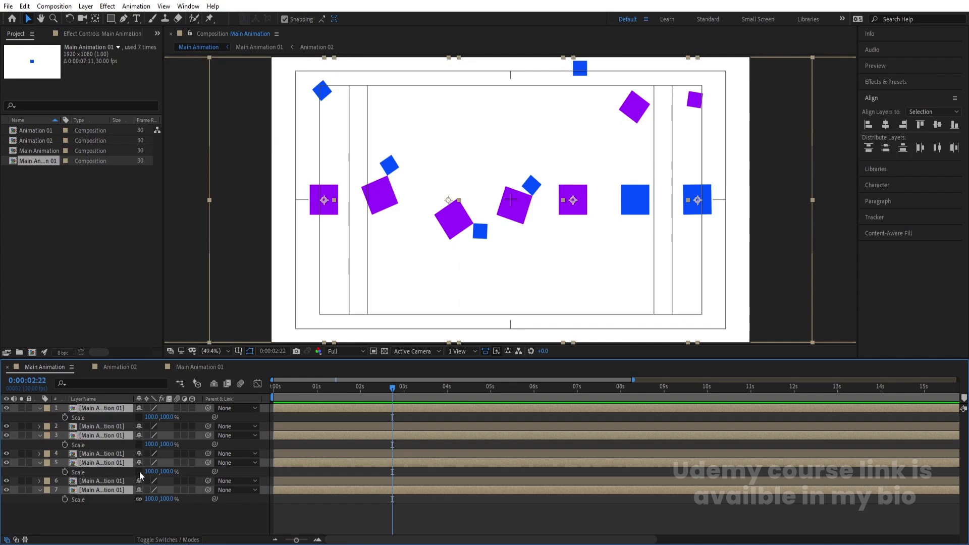
left_click(168, 505)
left_click(166, 499)
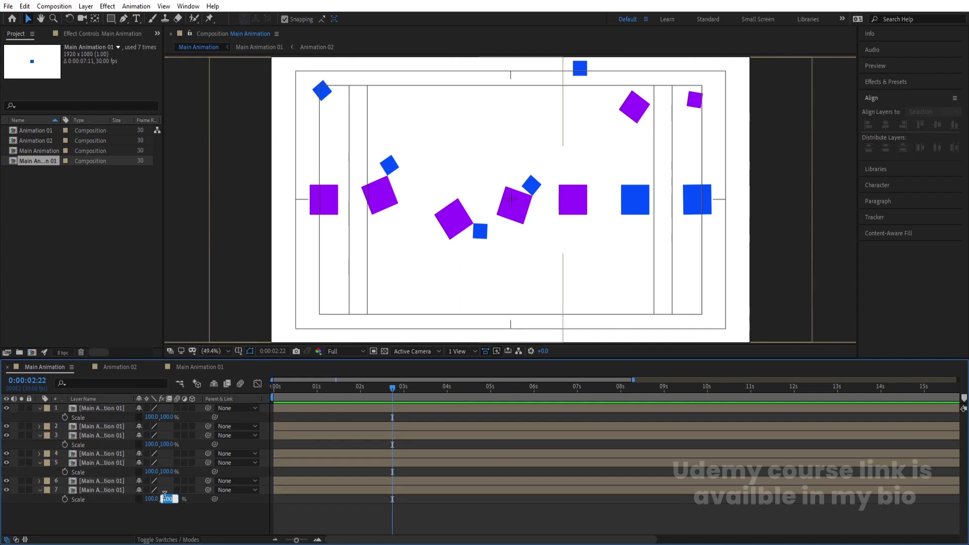
type("-")
key("Return")
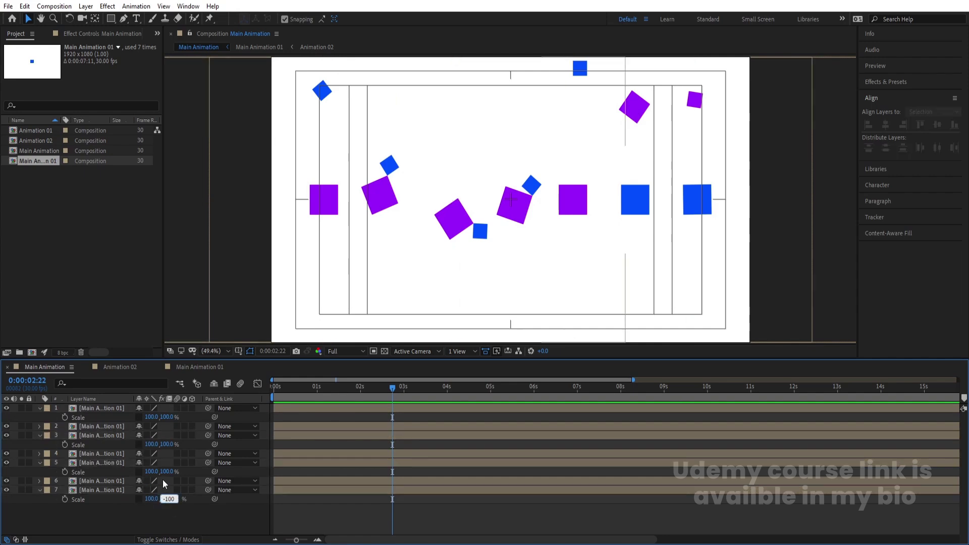
Flip layers 5, 3 and 1 vertically by setting their vertical scale to -100%
left_click(166, 472)
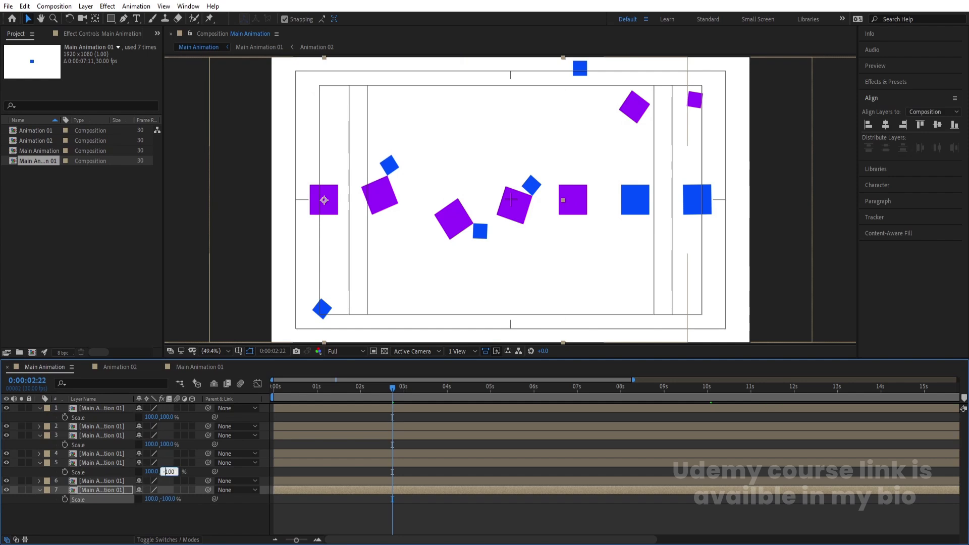
type("-")
key("Return")
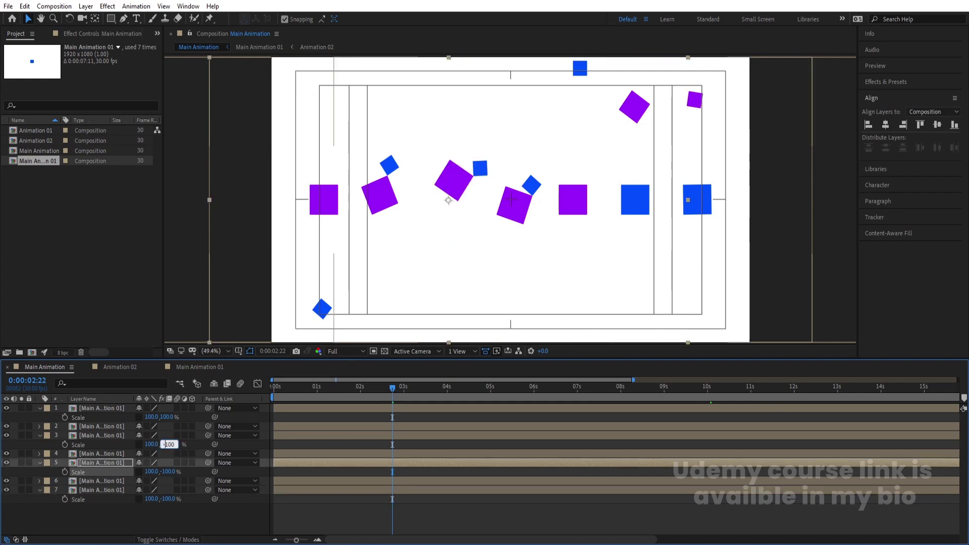
key("Return")
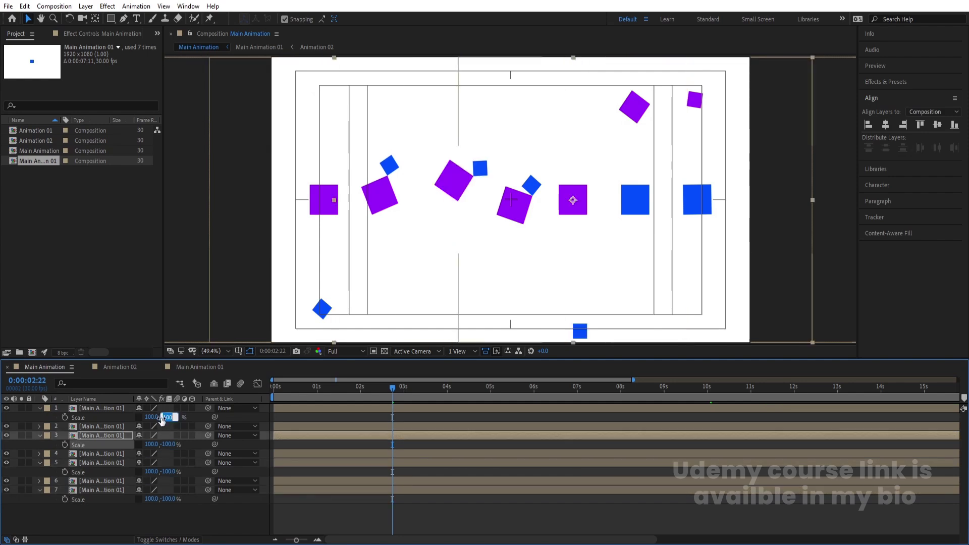
type("-")
key("Return")
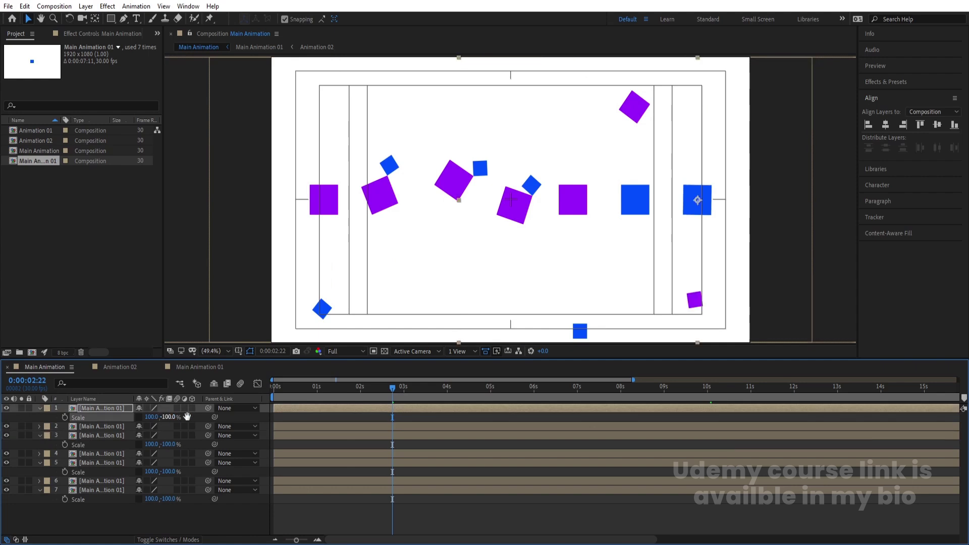
Play back the row with the alternating squares flipped vertically
key("space")
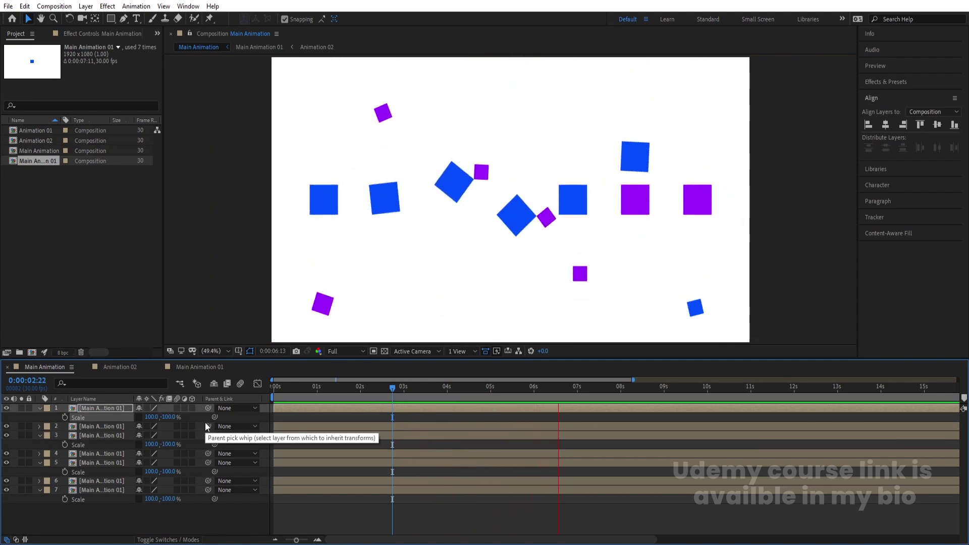
key("space")
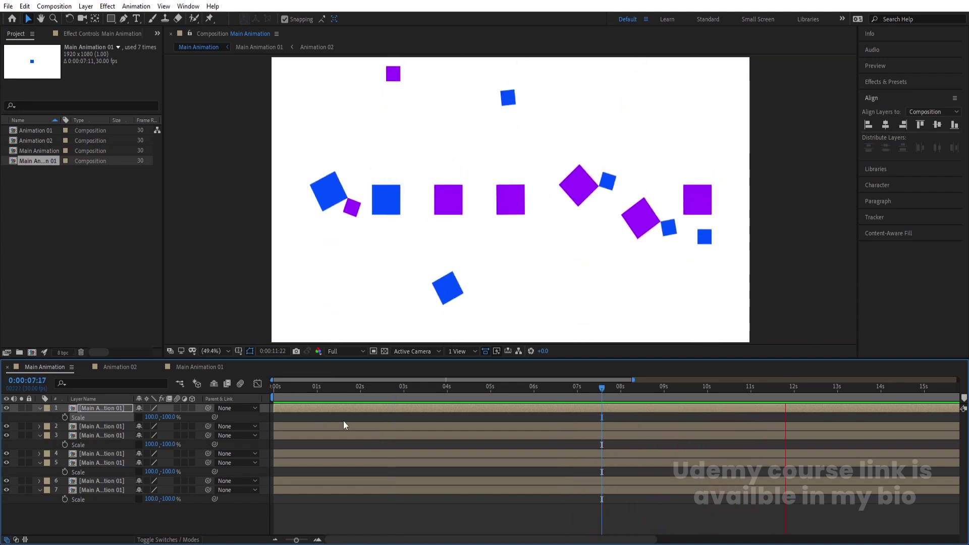
key("space")
Enable time remapping on layer 1, go to its last time-remap keyframe at 0:07:10 and end the work area there
left_click(327, 412)
key("ctrl+alt+t")
left_click_drag(625, 394, 588, 395)
key("k")
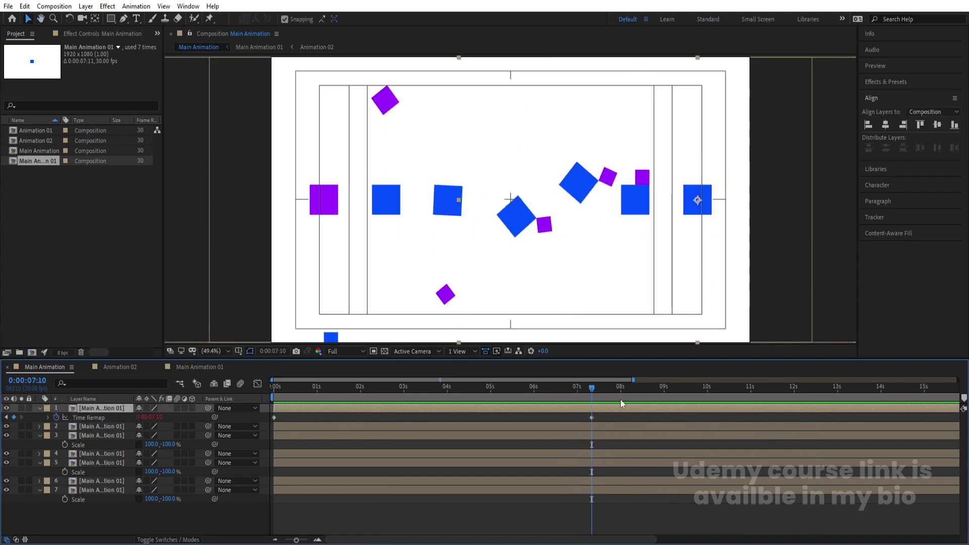
key("alt+bracketright")
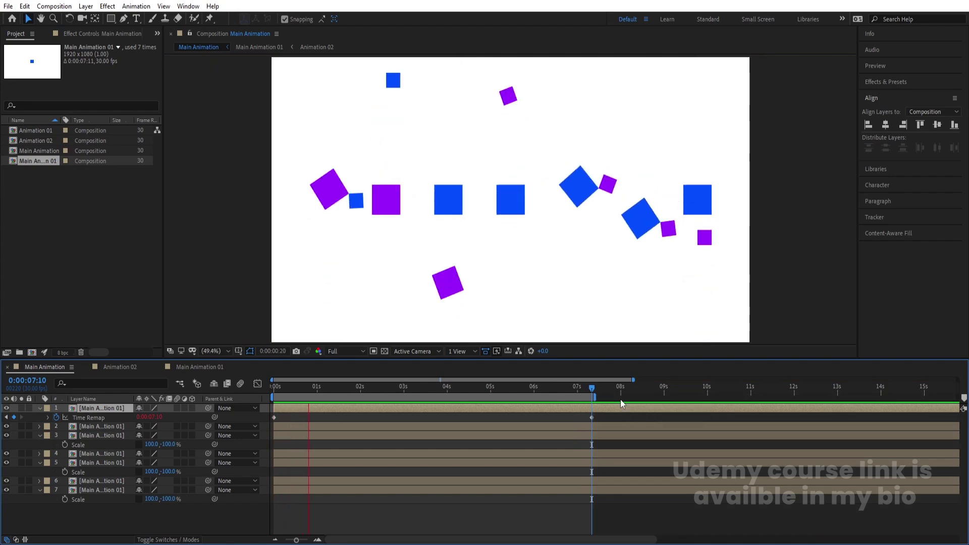
Collapse the properties of all layers and play back the loop within the work area
key("space")
key("ctrl+a")
key("u")
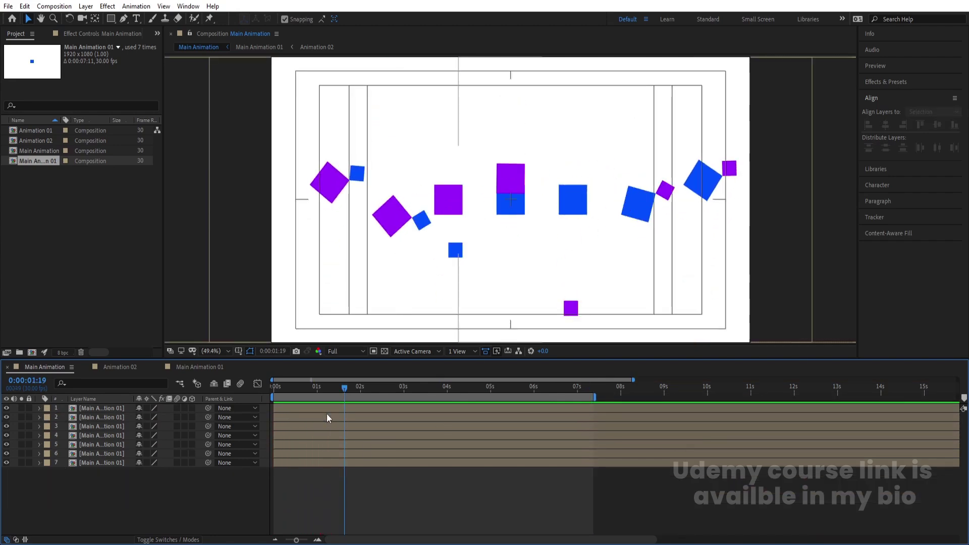
key("space")
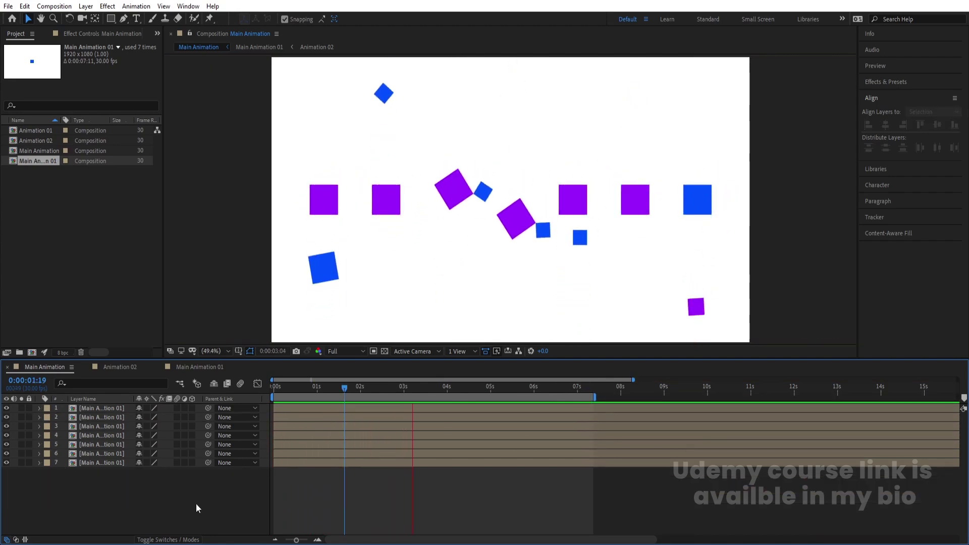
key("space")
Open Animation 01 through Main Animation 01 and enable motion blur on all three of its shape layers
double_click(104, 408)
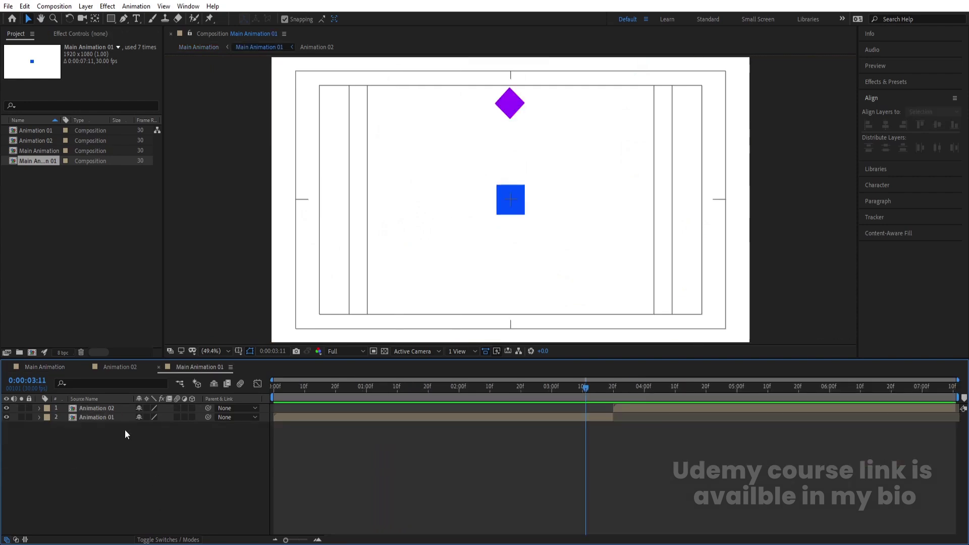
double_click(116, 419)
key("ctrl+a")
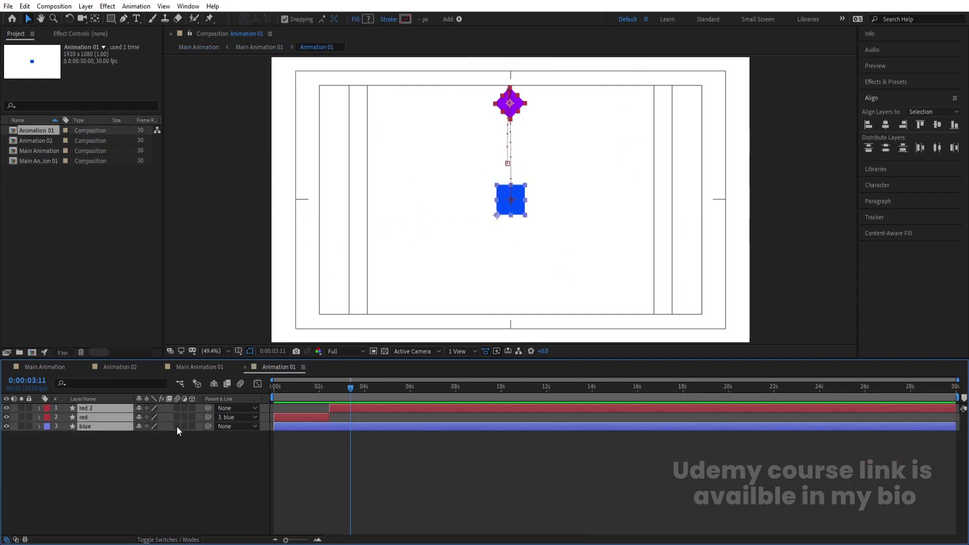
left_click(178, 460)
Enable motion blur on the layers of Animation 02 and play back the blurred result in Main Animation
left_click(202, 367)
left_click(97, 408)
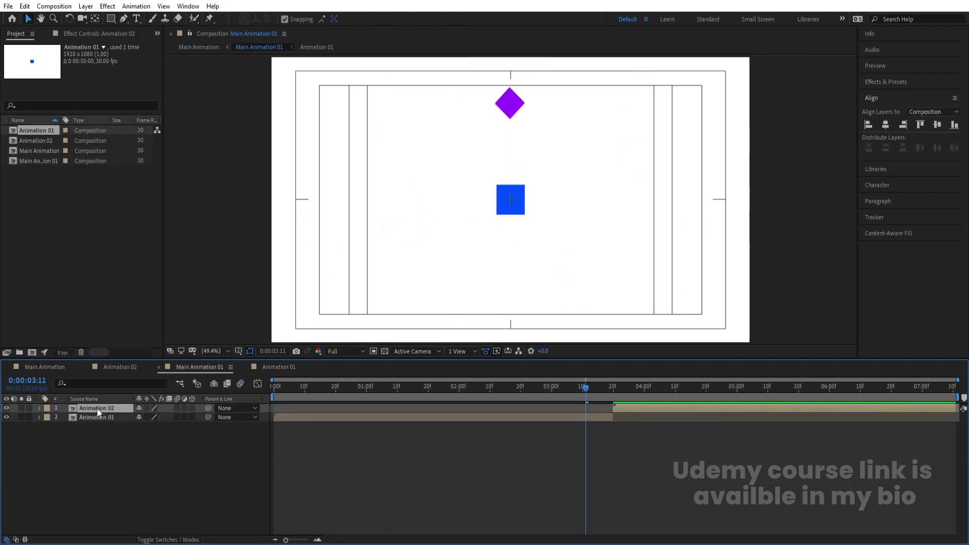
double_click(97, 408)
left_click(47, 368)
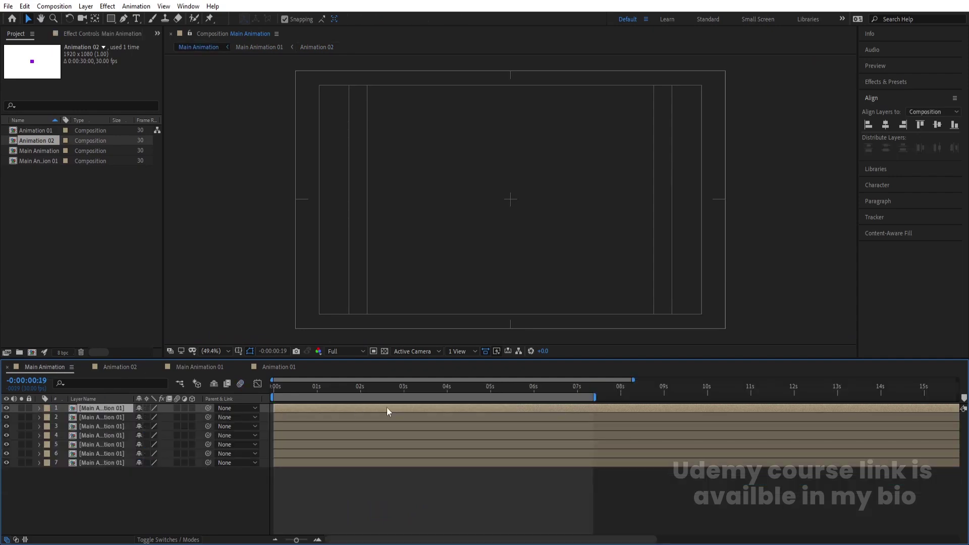
key("space")
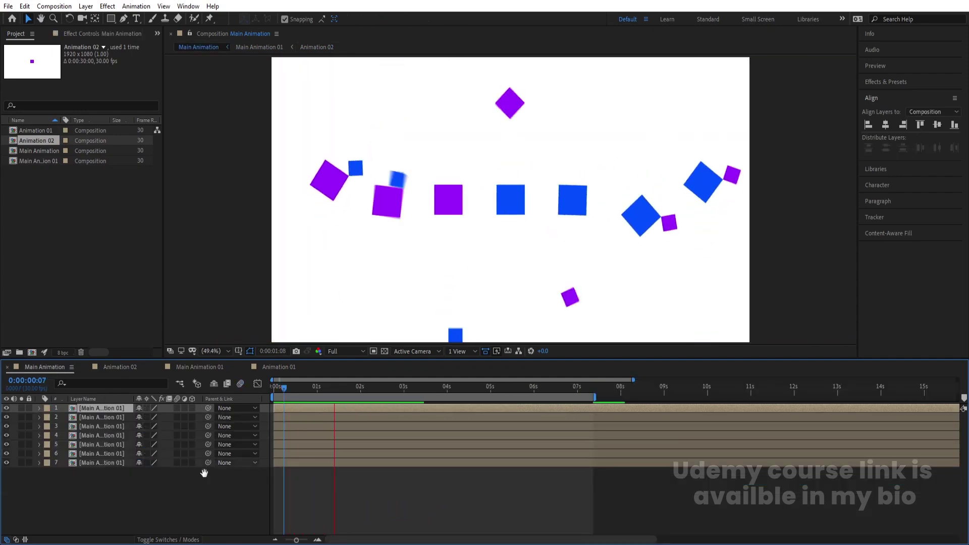
Create a white 1920 x 1080 px solid in Main Animation and place it beneath all the square layers
left_click(153, 499)
key("ctrl+y")
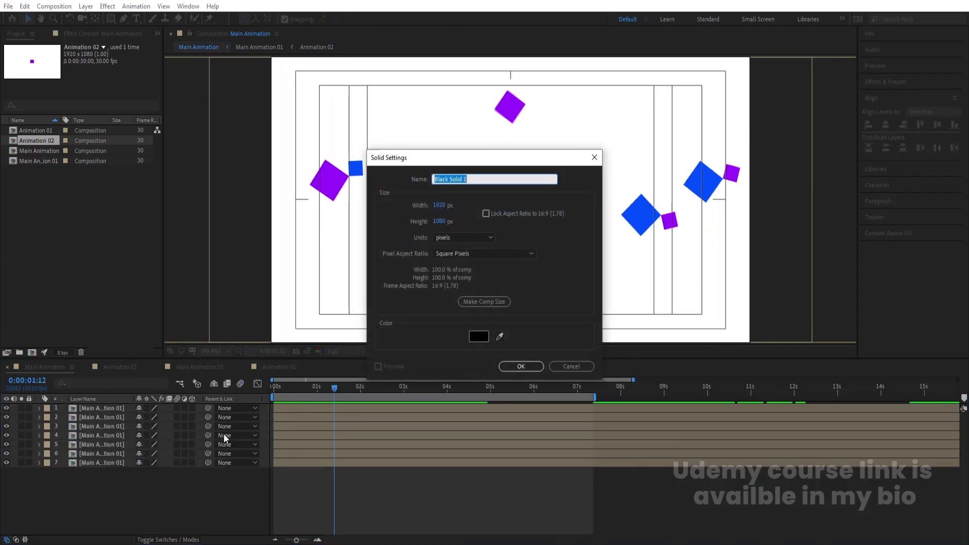
left_click(486, 341)
key("Return")
key("Num_Lock")
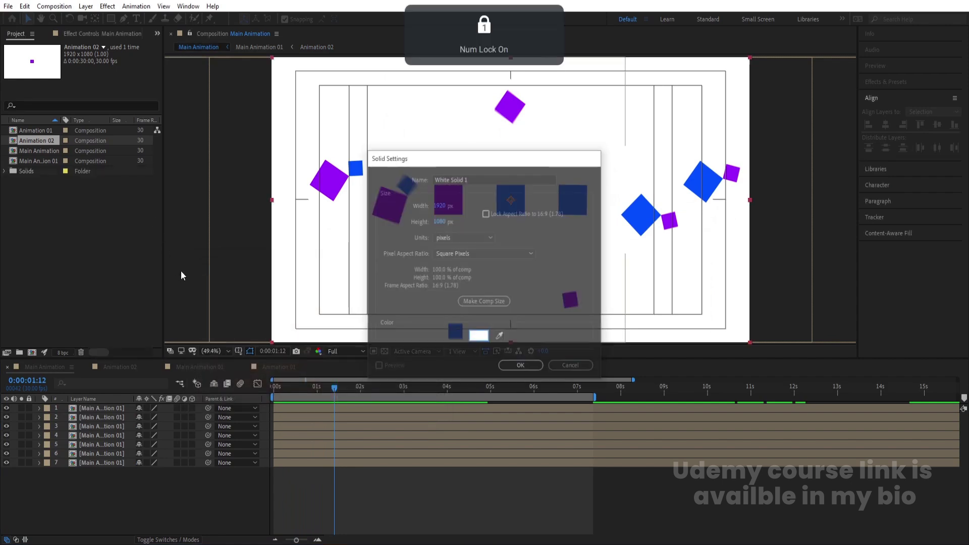
key("Return")
left_click_drag(130, 407, 161, 495)
Play back the animation over the white background and return the playhead to the first frame
key("space")
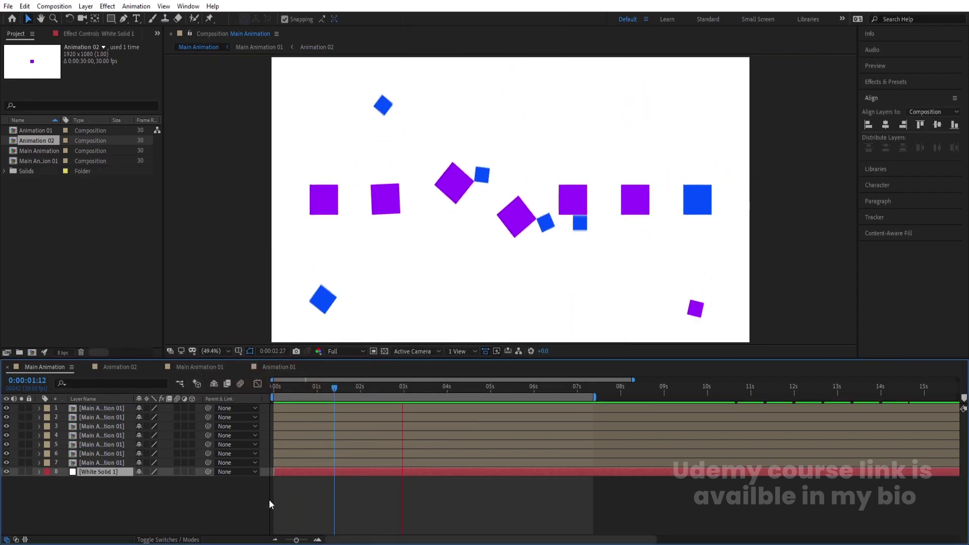
key("apostrophe")
key("space")
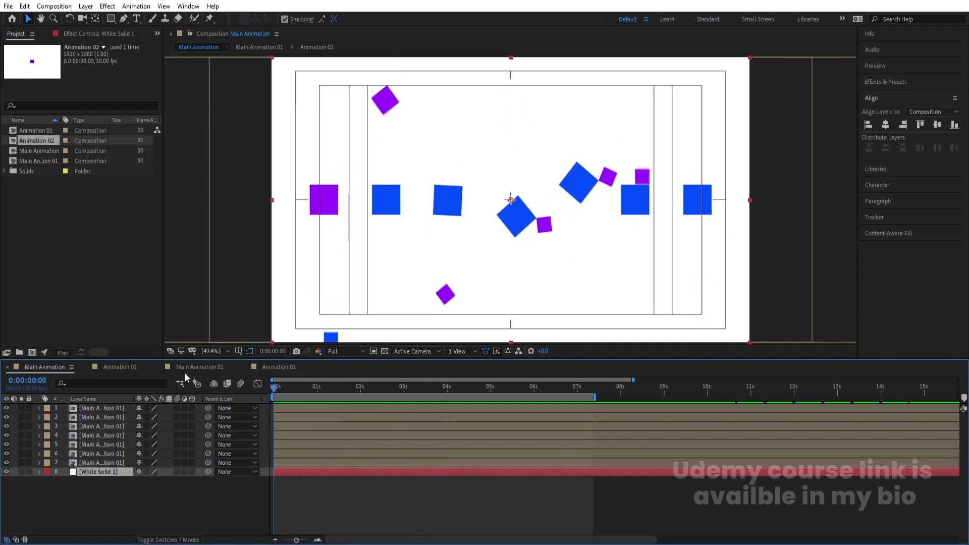
left_click(111, 502)
Pre-compose the seven square layers into a new composition named 1, moving all attributes into it
left_click(102, 464)
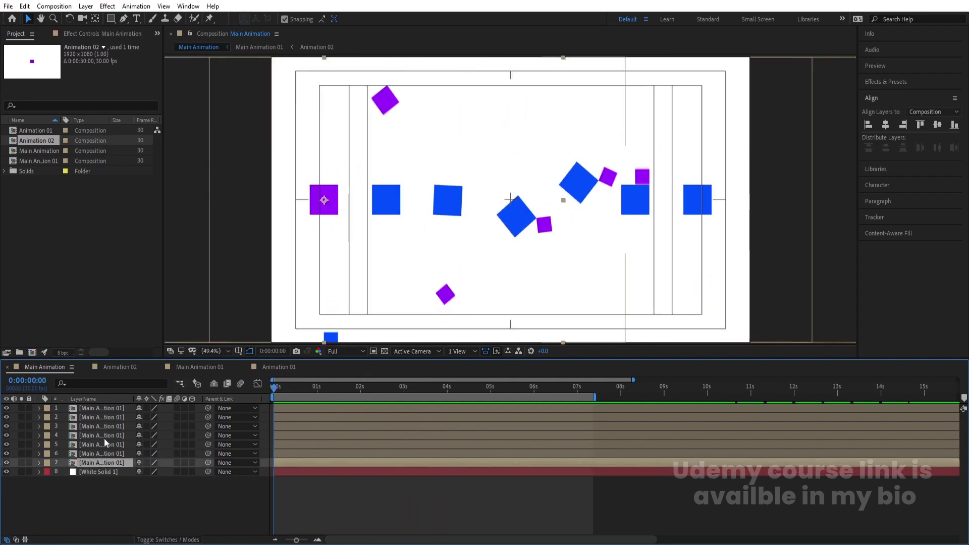
left_click(108, 408, "shift")
key("ctrl+shift+c")
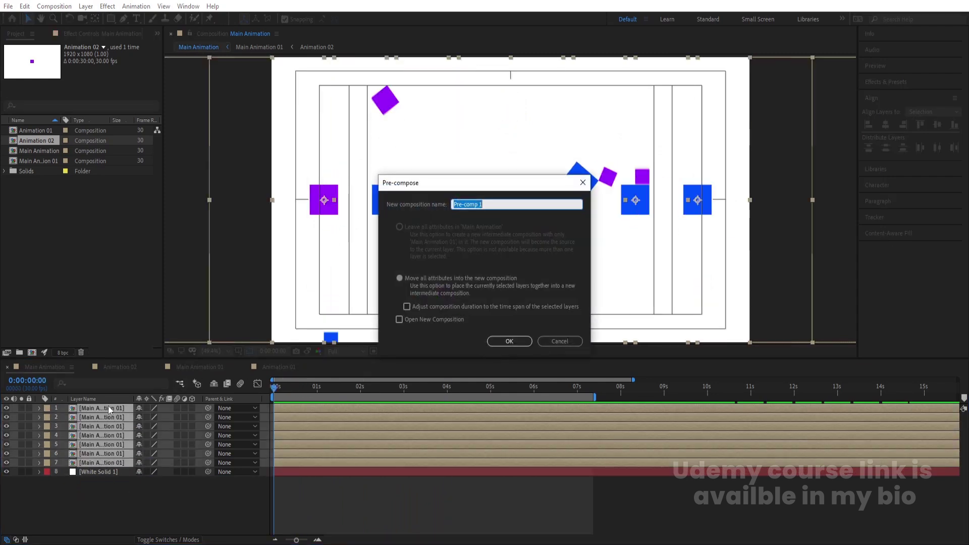
type("1")
key("Return")
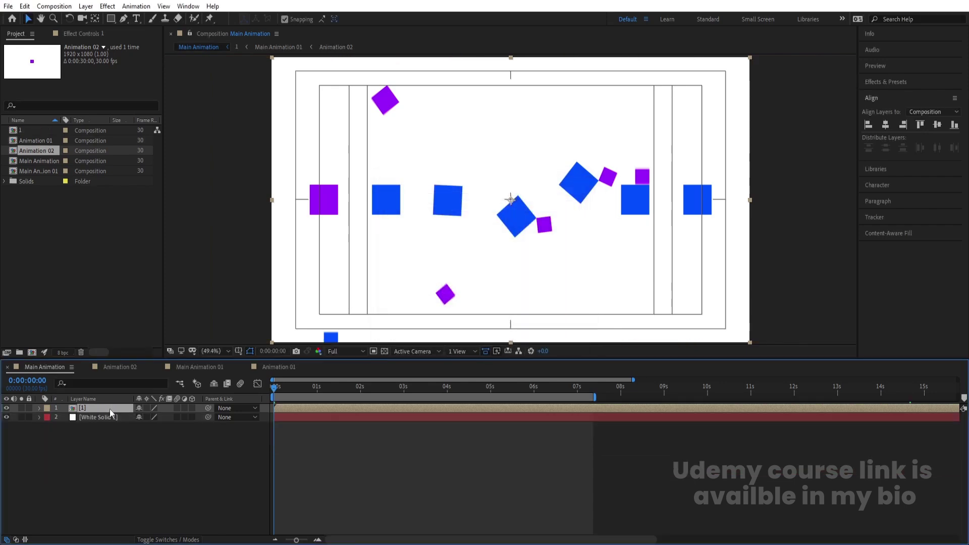
Duplicate the pre-composed layer 1 in Main Animation and hide the upper copy
left_click(111, 442)
left_click(93, 411)
key("ctrl+d")
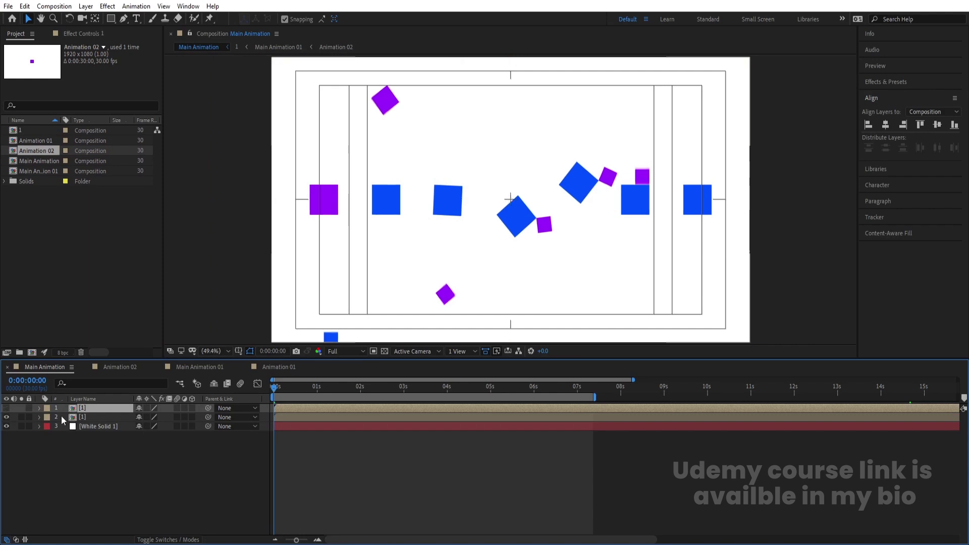
Keyframe the lower copy's Position at the first frame and move it horizontally to about -839.3, 540 at 0:00:07:11
left_click(77, 416)
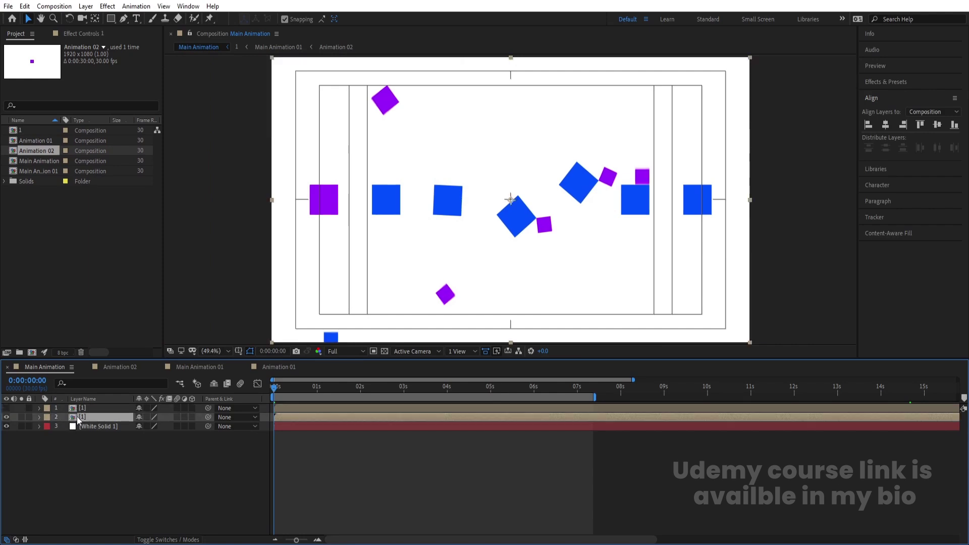
key("p")
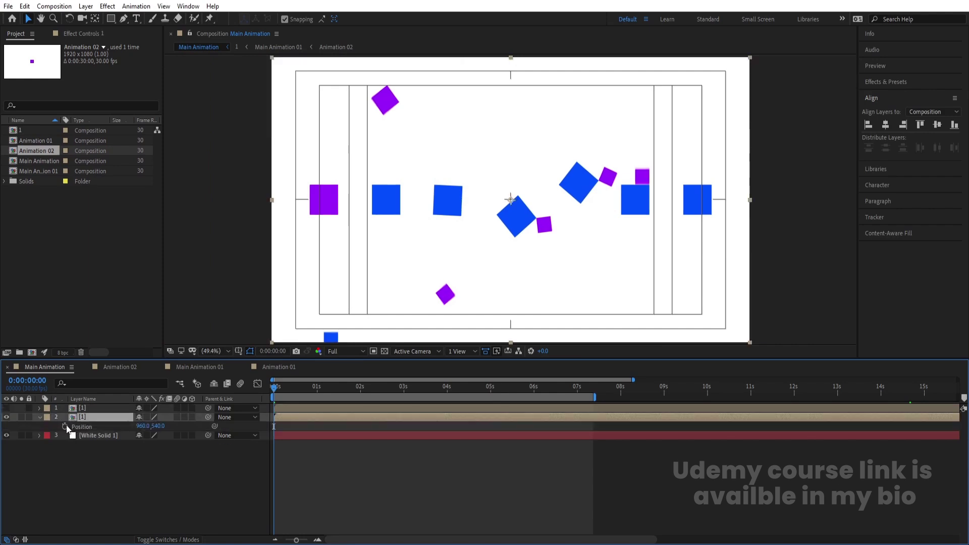
left_click(592, 386)
scroll(609, 391, "up", 3)
key("Page_Down")
key("Page_Down")
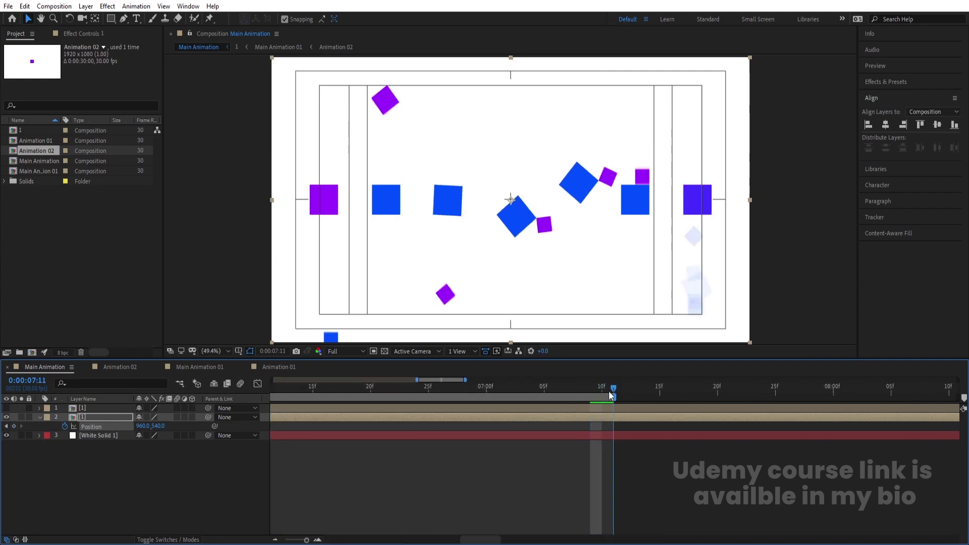
left_click_drag(693, 213, 263, 239)
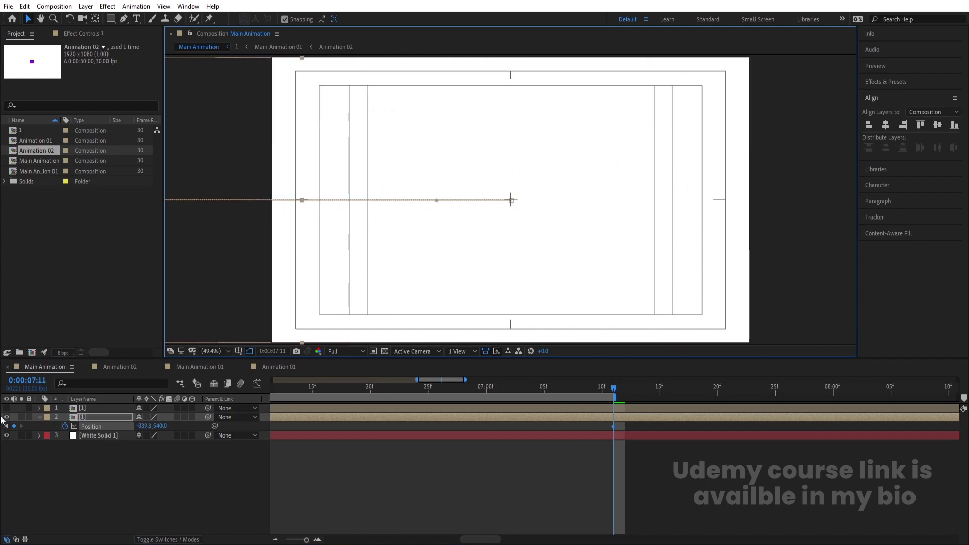
Show the upper copy of layer 1 and parent it to the animated lower copy
left_click(5, 411)
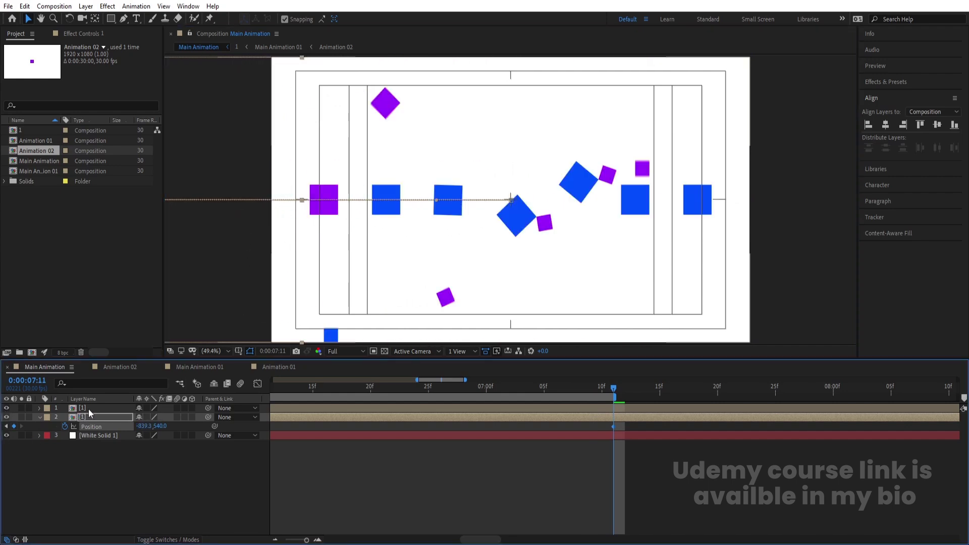
left_click_drag(207, 409, 111, 419)
Play back Main Animation from the first frame to check the sideways movement and the loop point
key("minus")
key("minus")
key("minus")
key("Home")
key("space")
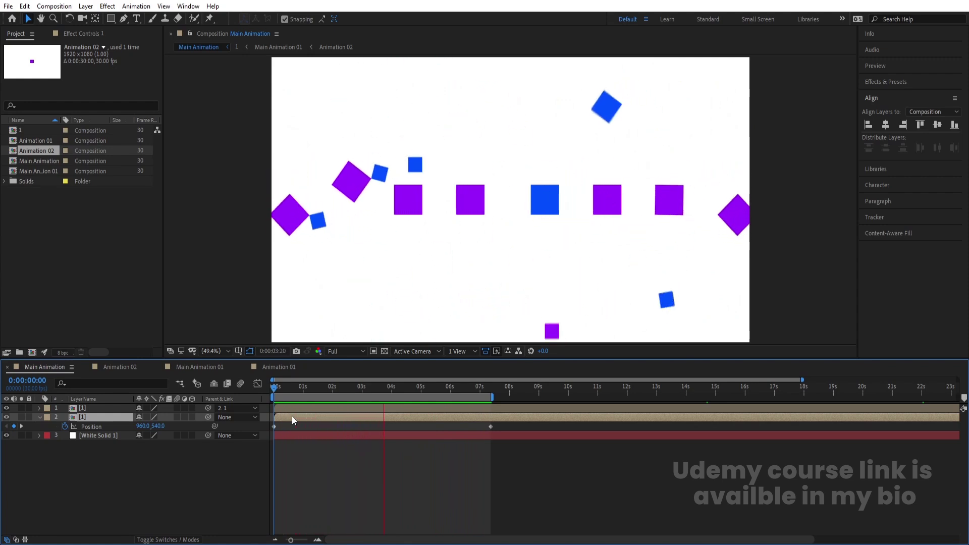
key("space")
key("space")
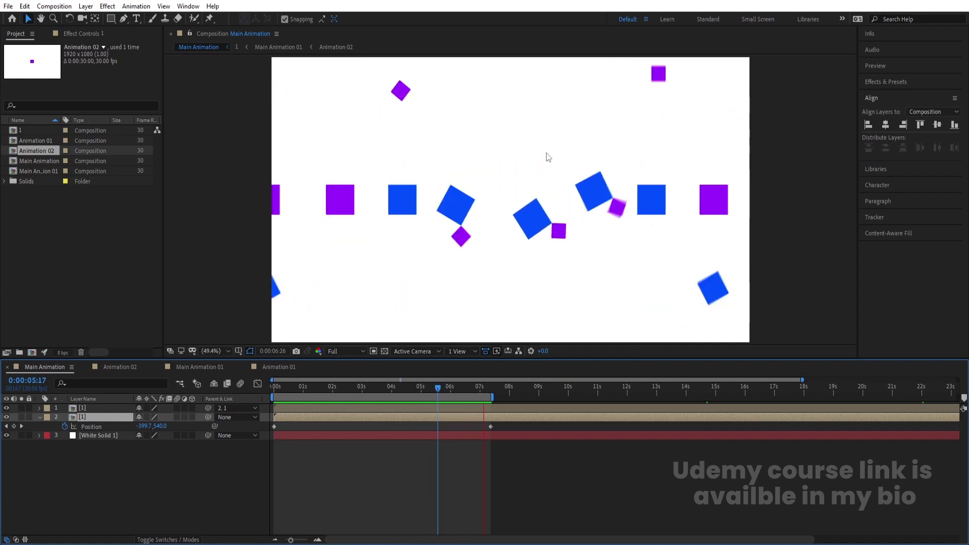
key("space")
key("space")
key("space")
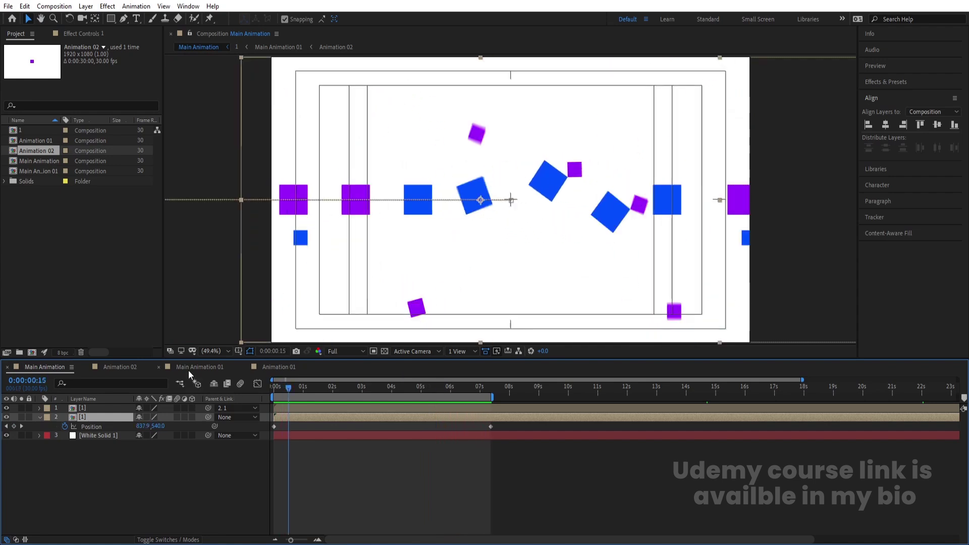
Turn off motion blur for all layers in Animation 02 and Animation 01
left_click(120, 367)
key("ctrl+a")
key("u")
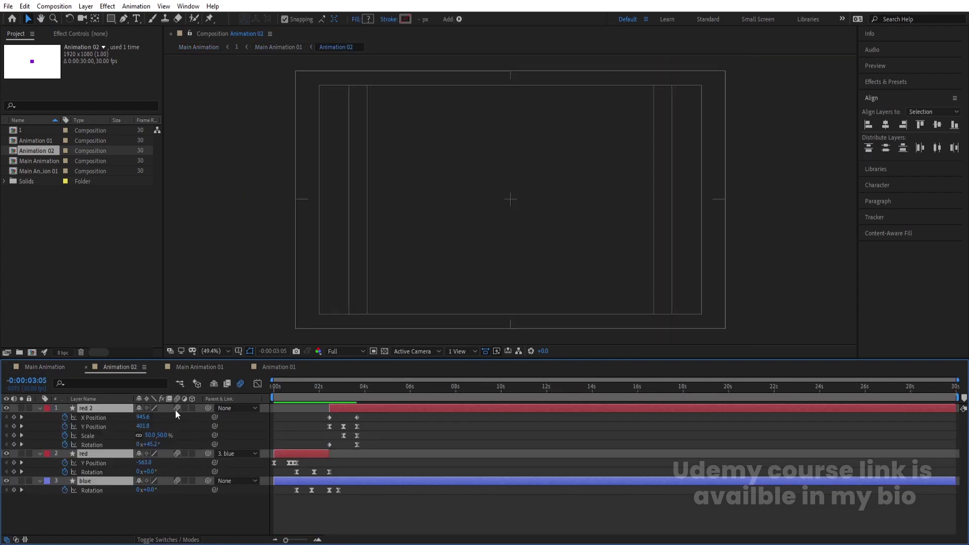
left_click(199, 367)
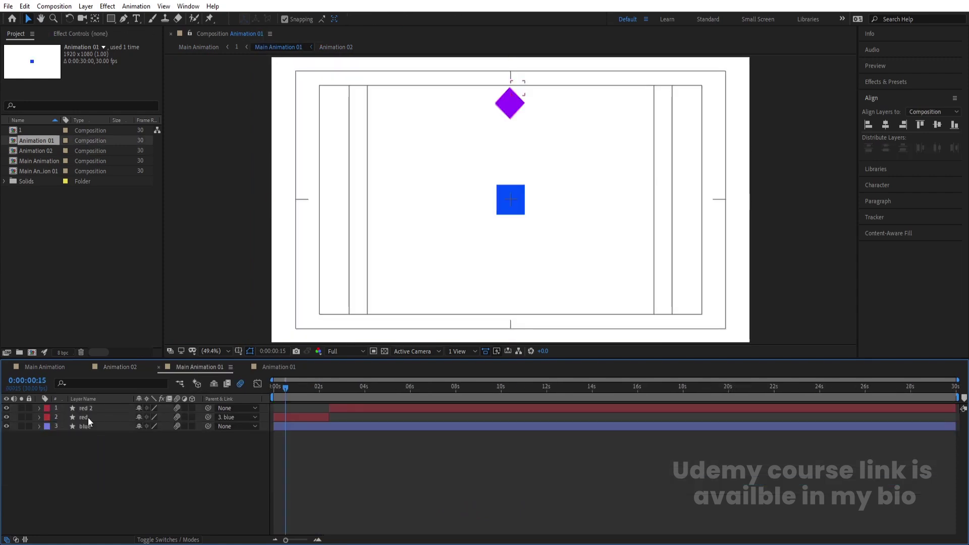
key("shift+Escape")
key("ctrl+a")
Play back Main Animation without the motion blur and check the layers of Animation 02
left_click(54, 367)
key("space")
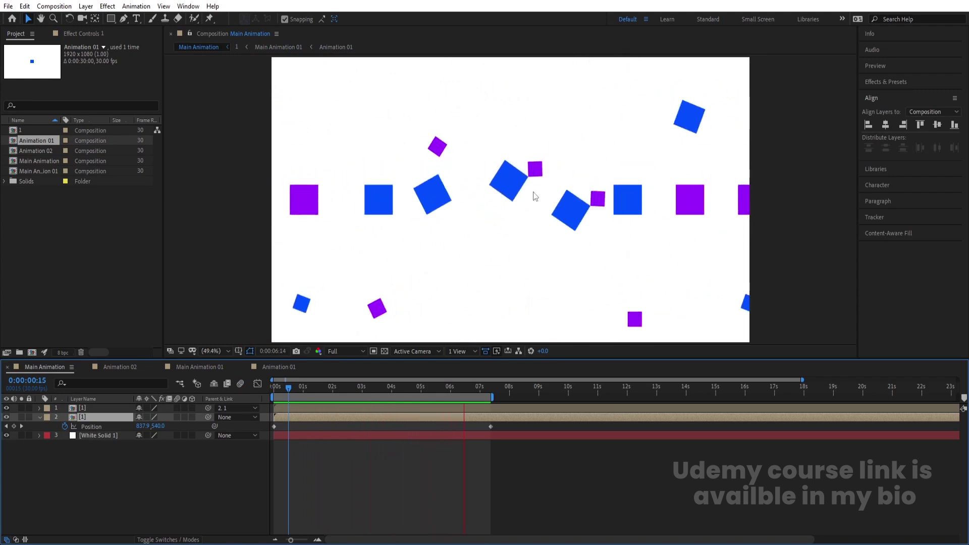
key("space")
left_click(118, 368)
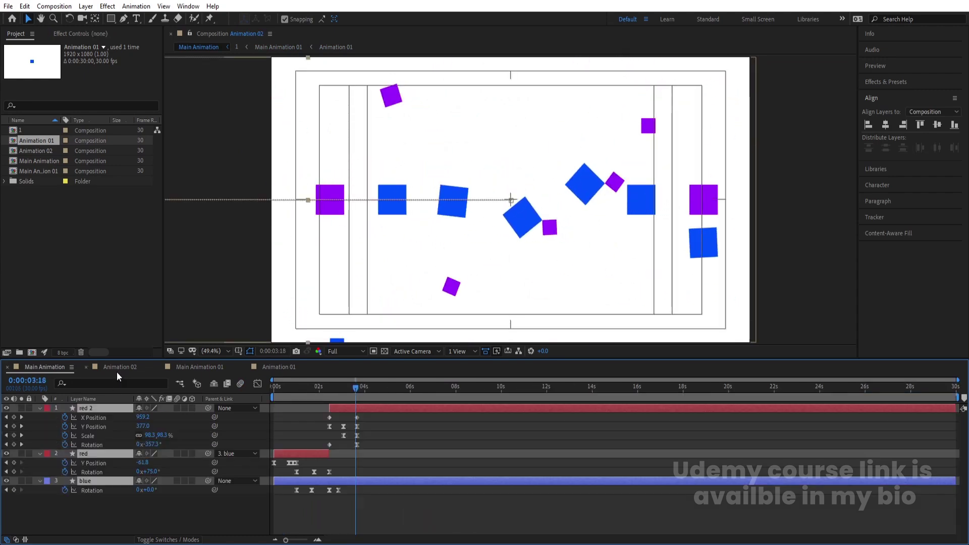
left_click(45, 368)
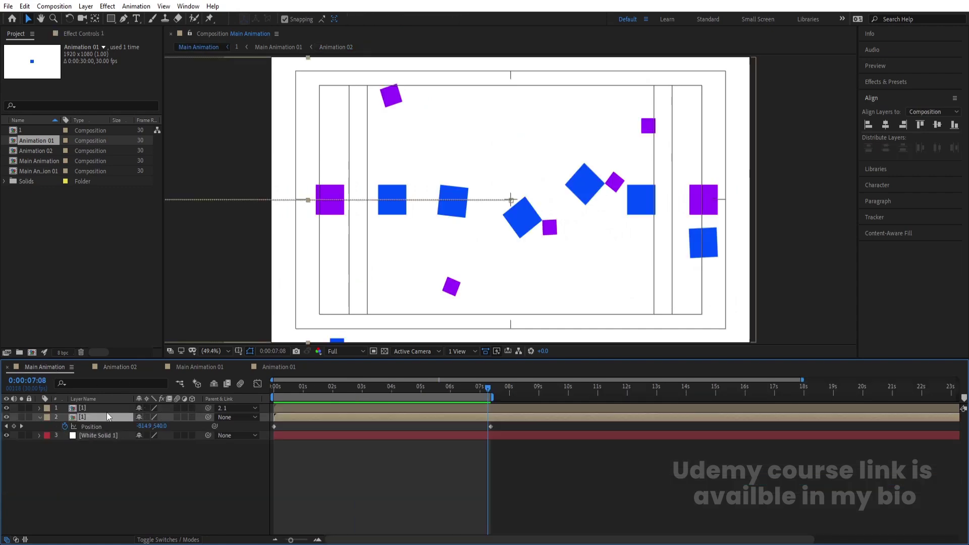
In composition 1, set the vertical scale of layers 1, 3, 5 and 7 to 100% and return to Main Animation
double_click(103, 409)
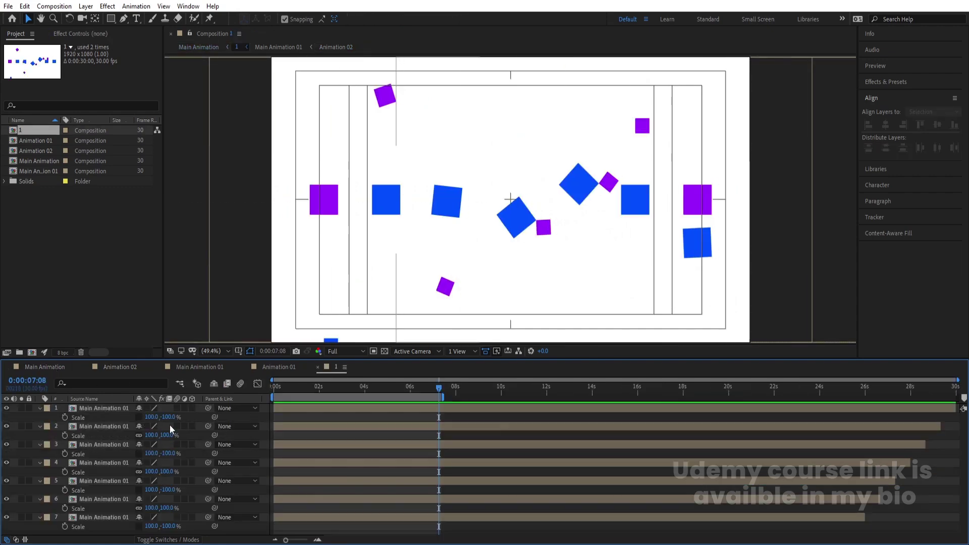
left_click(168, 453)
type("100")
left_click(169, 490)
type("100")
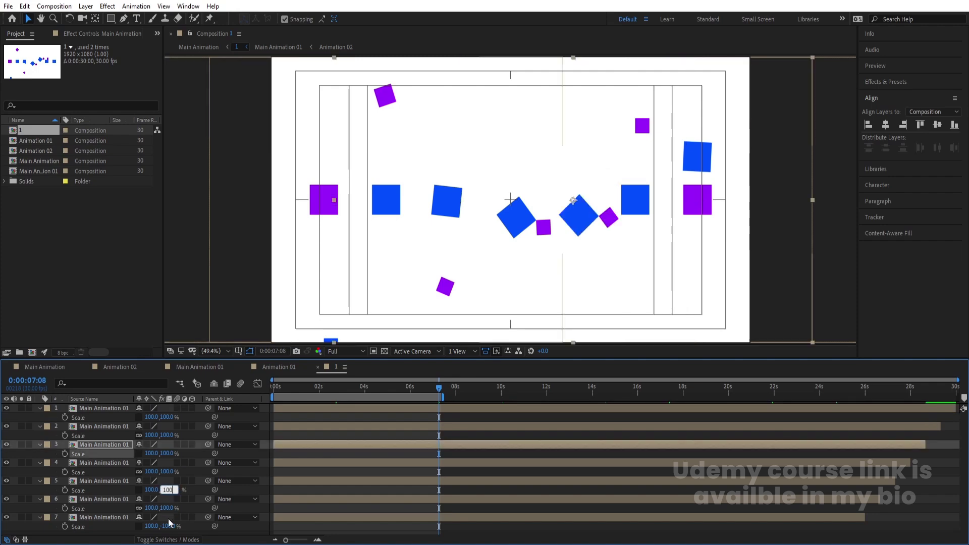
left_click(169, 526)
type("100")
left_click(207, 535)
left_click(44, 368)
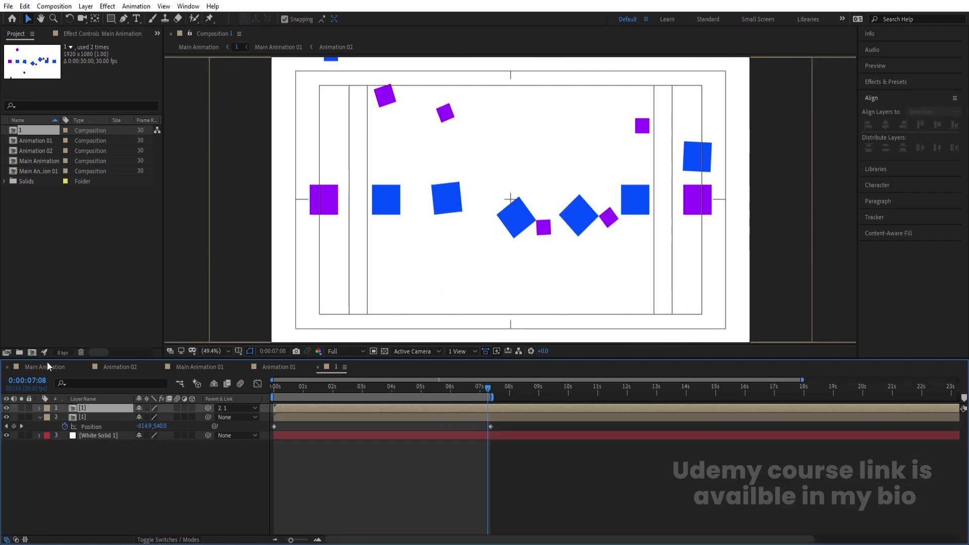